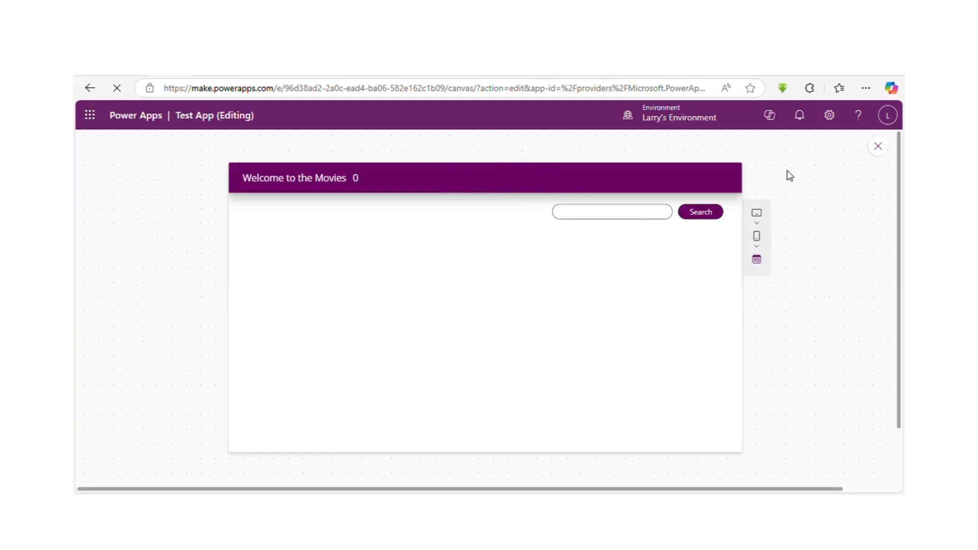
Leave the app preview and add a new blank screen to the app.
left_click(885, 156)
left_click(627, 350)
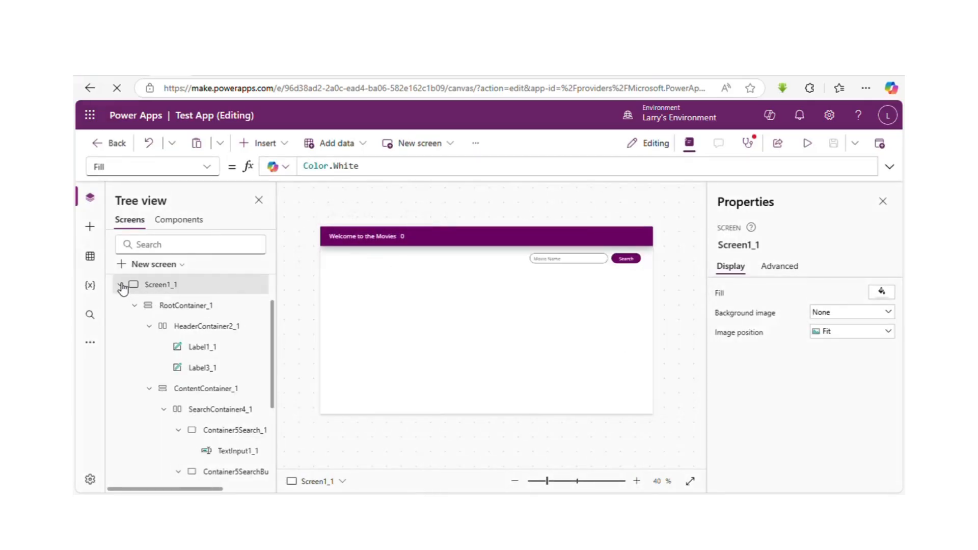
left_click(121, 285)
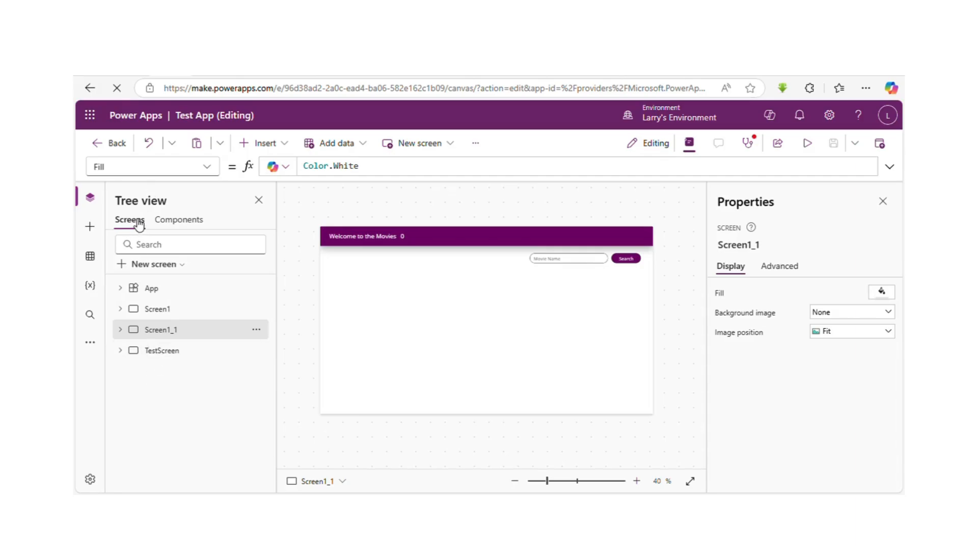
left_click(147, 264)
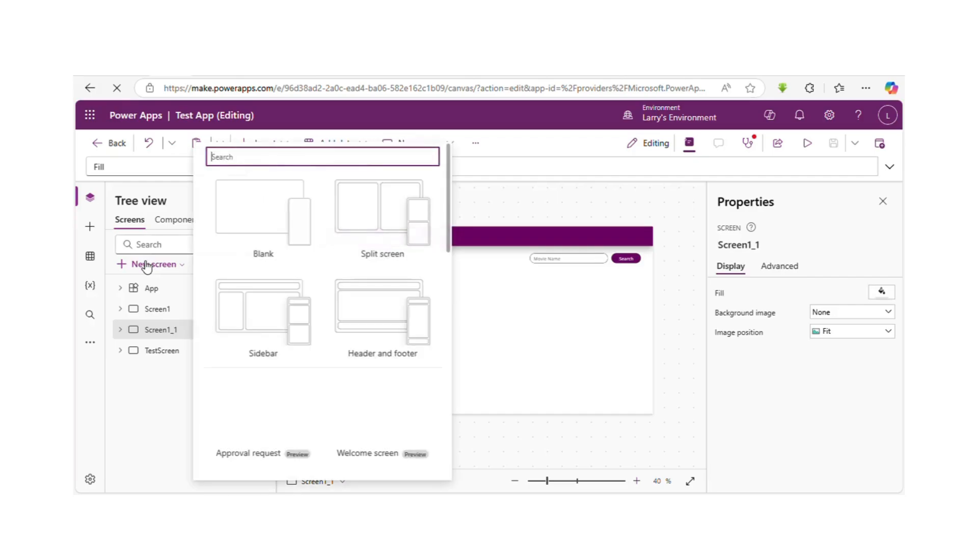
left_click(255, 220)
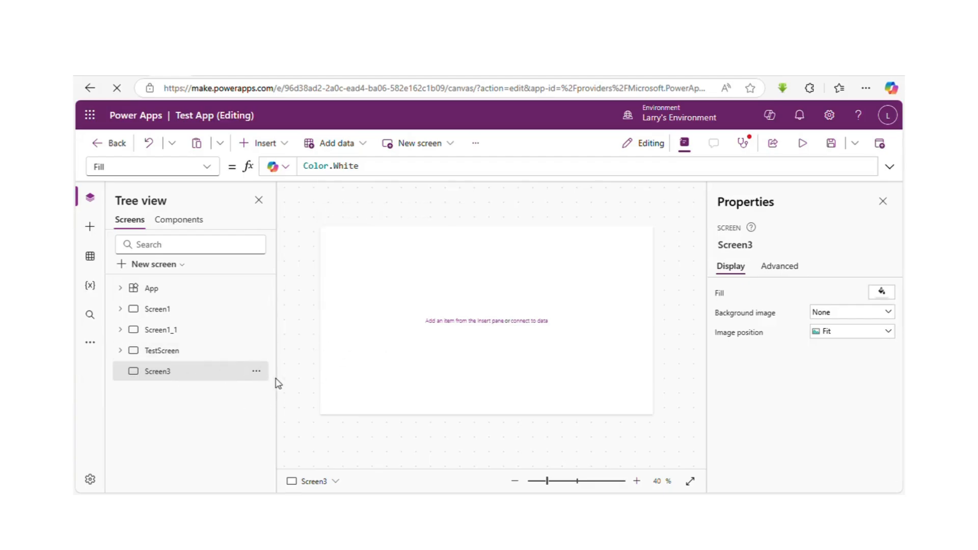
Insert a vertical container on the new blank screen.
left_click(274, 144)
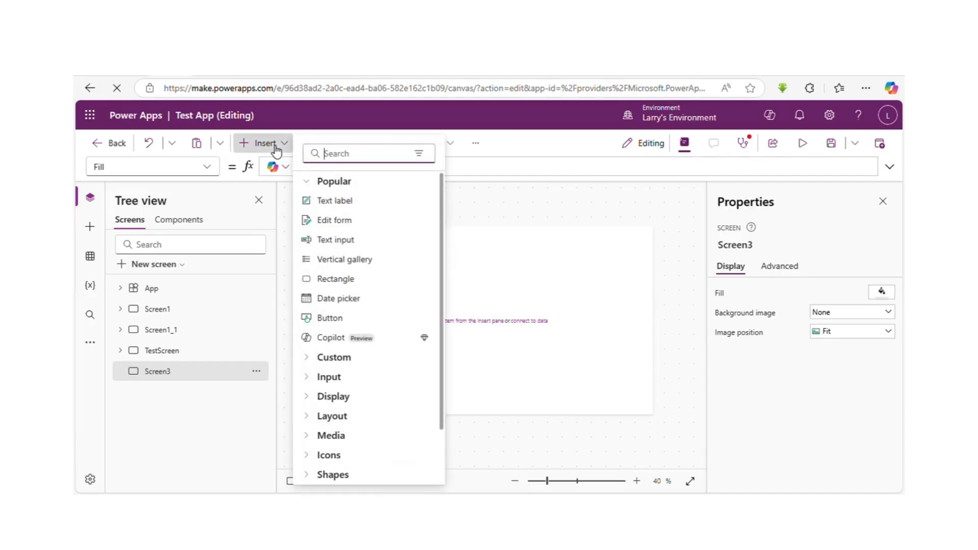
type("con")
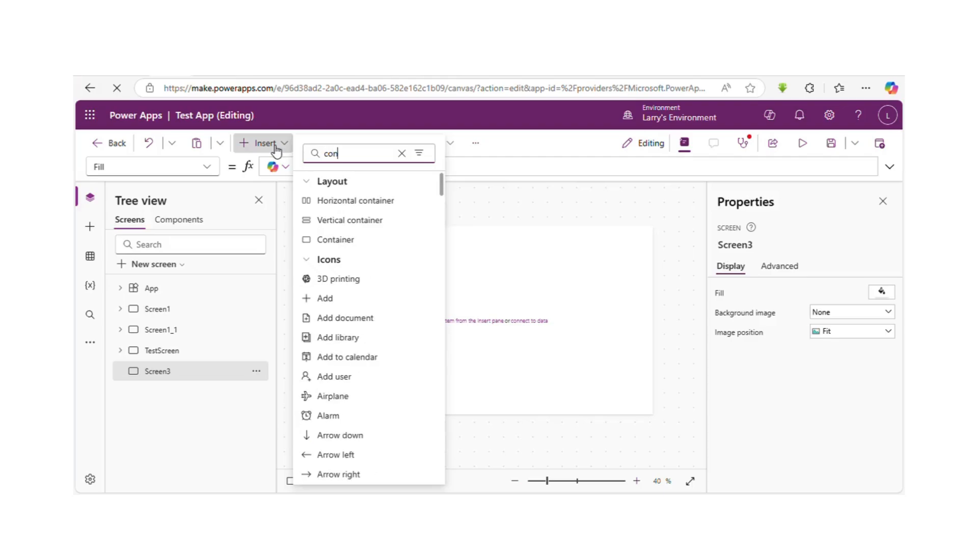
left_click(321, 220)
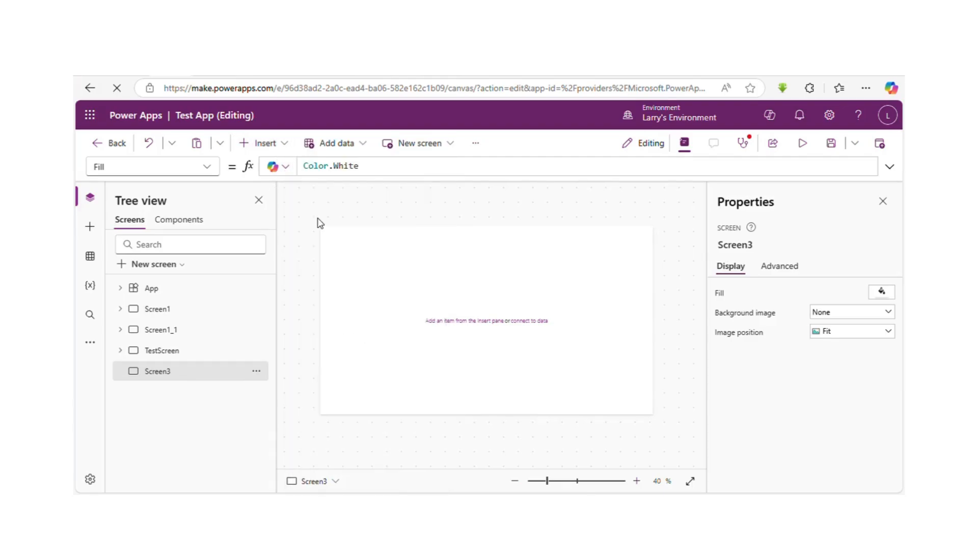
Set the vertical container's Width property to Parent.Width.
left_click(175, 167)
double_click(174, 168)
type("w")
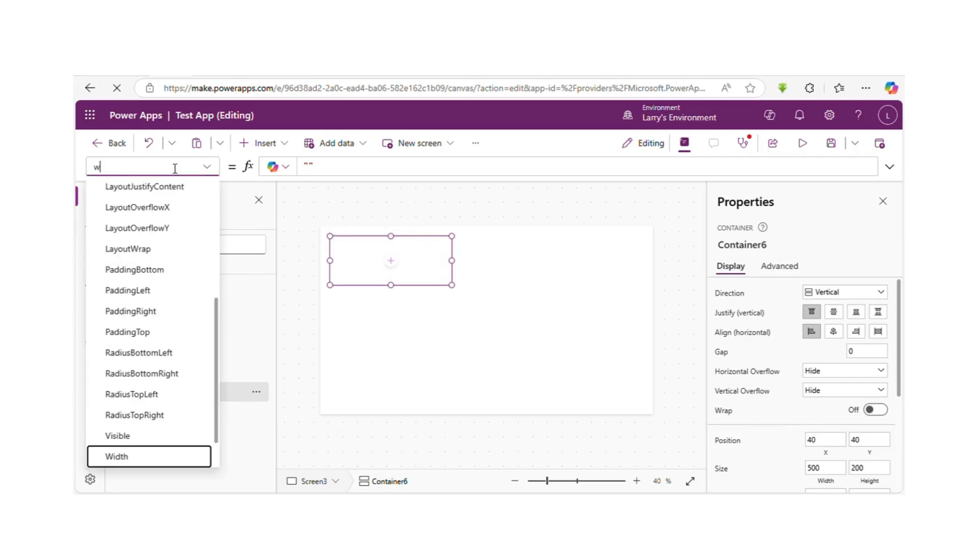
left_click(171, 456)
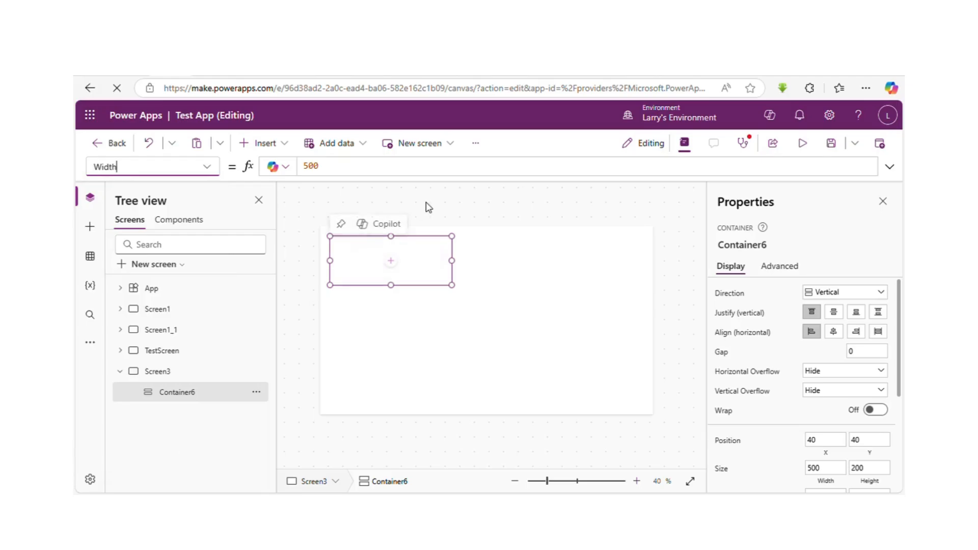
left_click(339, 167)
type("5")
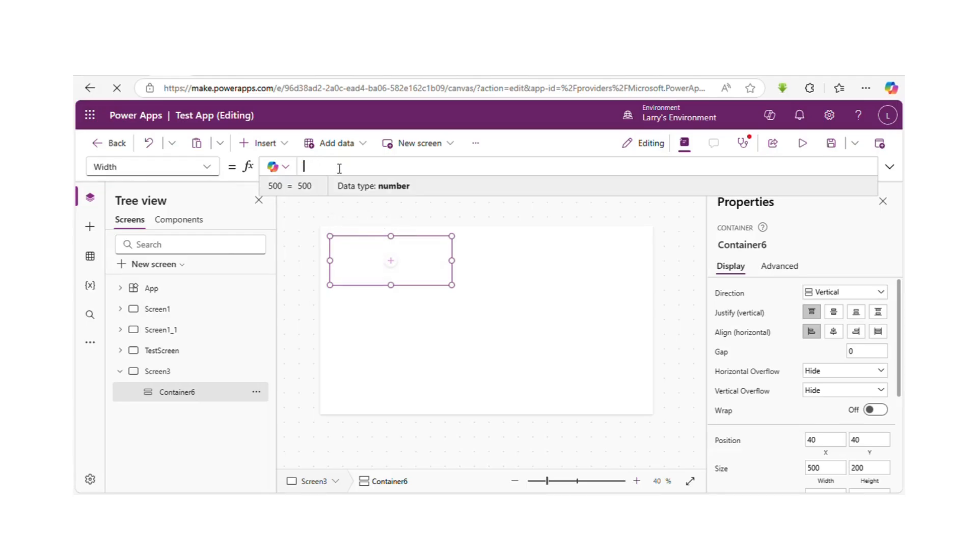
type("P")
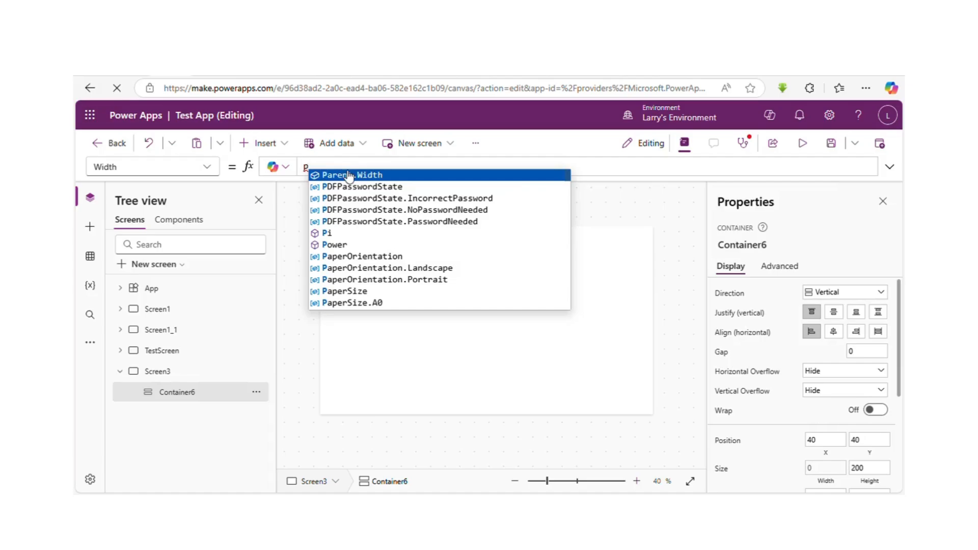
left_click(349, 175)
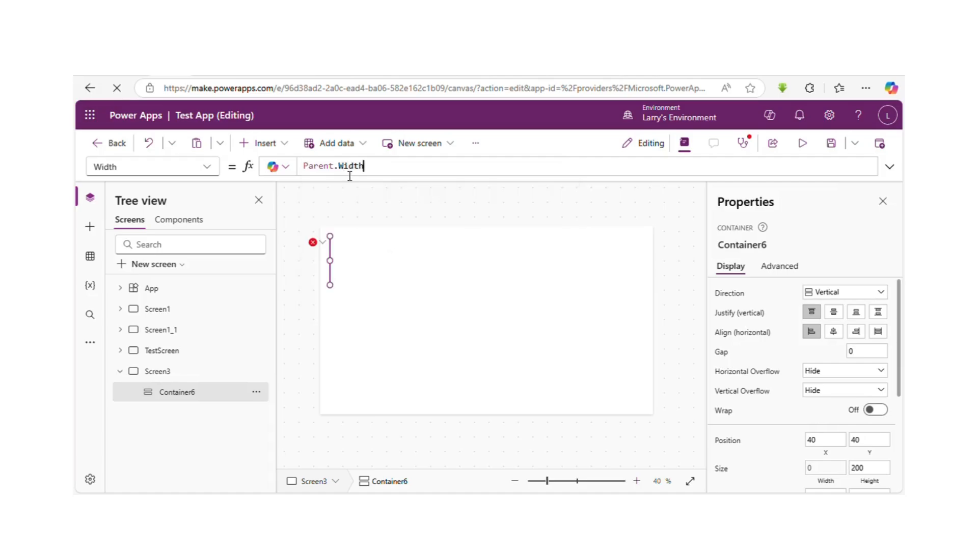
Set the vertical container's Height property to Parent.Height.
left_click(154, 170)
type("H")
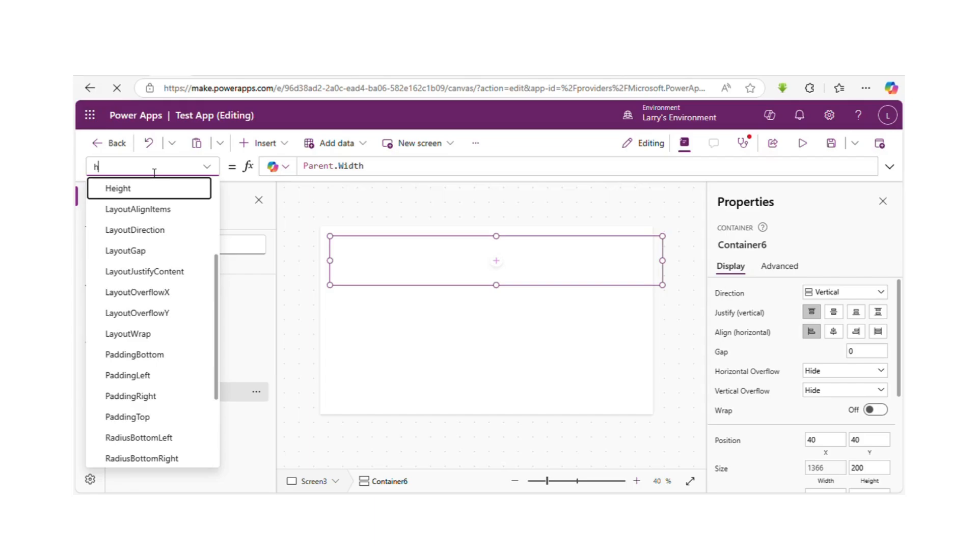
left_click(152, 186)
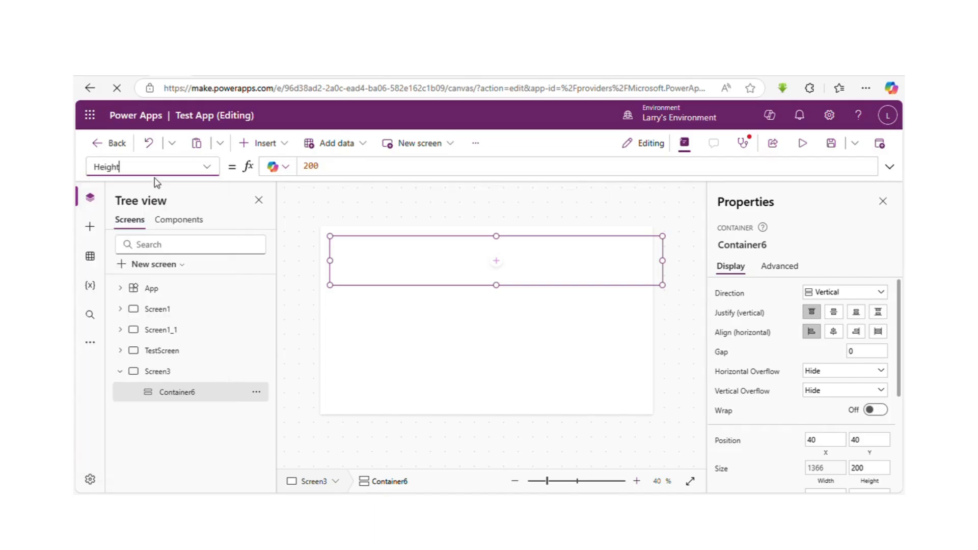
left_click(329, 168)
key("BackSpace")
key("BackSpace")
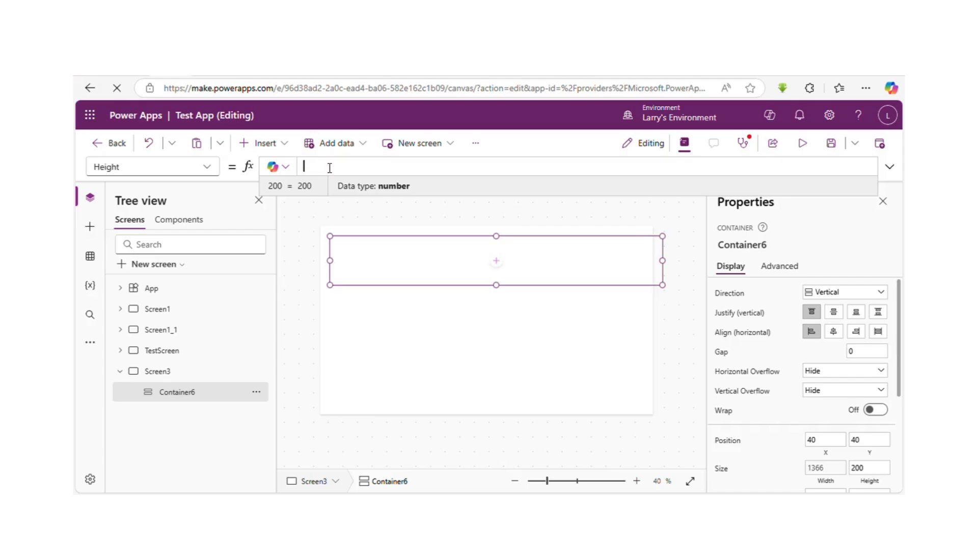
type("p")
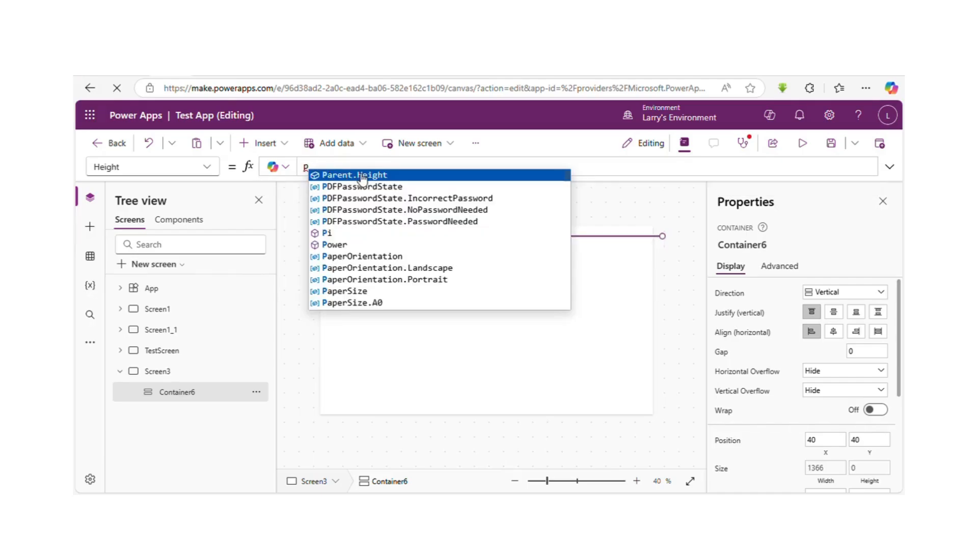
left_click(362, 175)
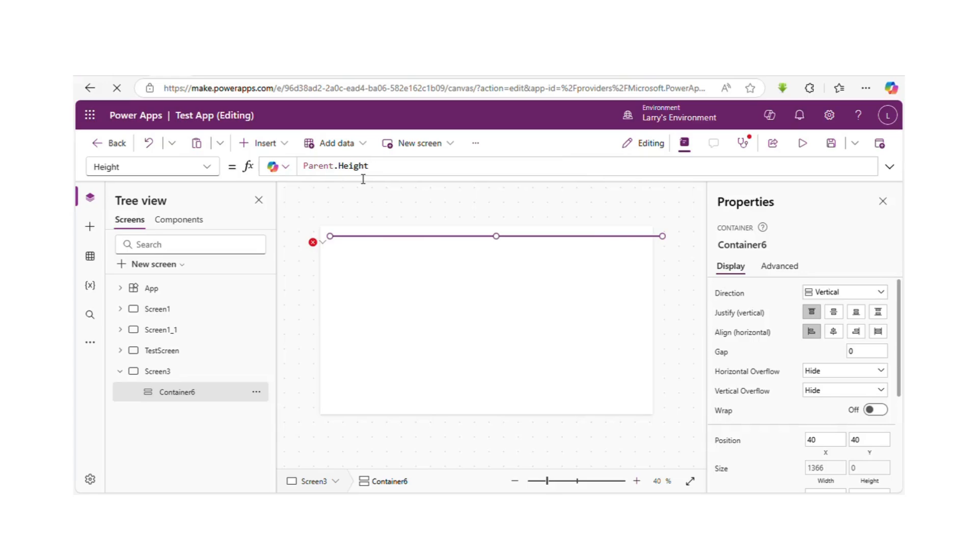
Position the vertical container at X 0 and Y 0 on the screen.
left_click(817, 442)
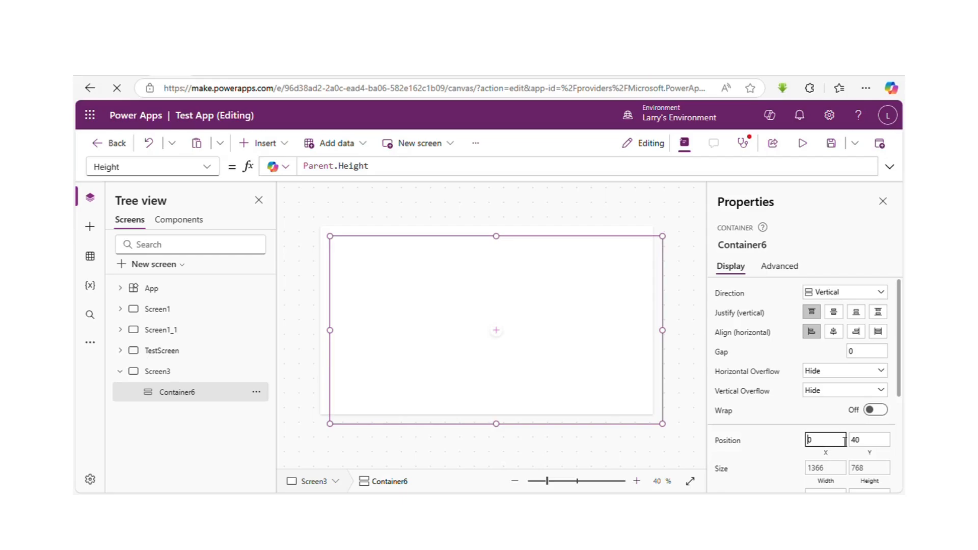
left_click(863, 445)
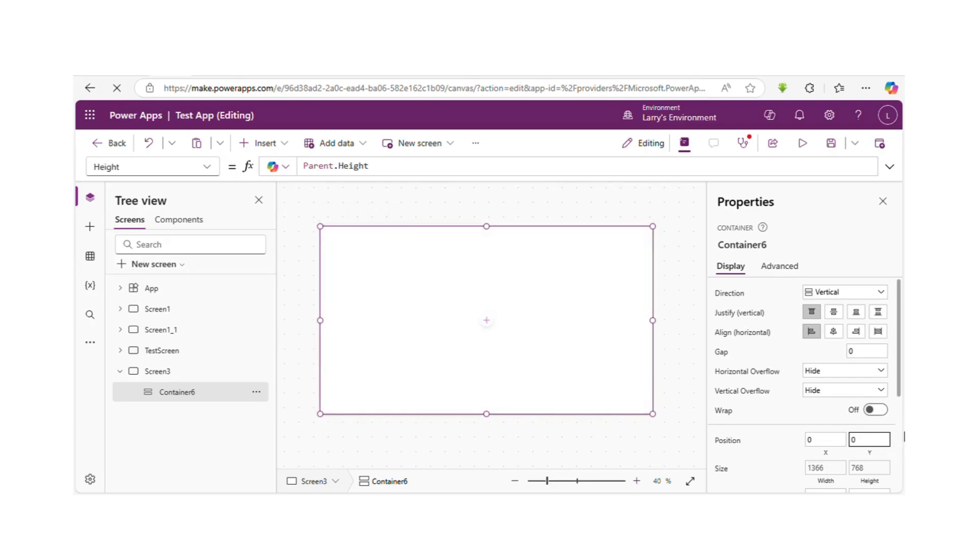
Clear the vertical container's border radius value and choose a border line style.
scroll(901, 459, "down", 3)
left_click(864, 432)
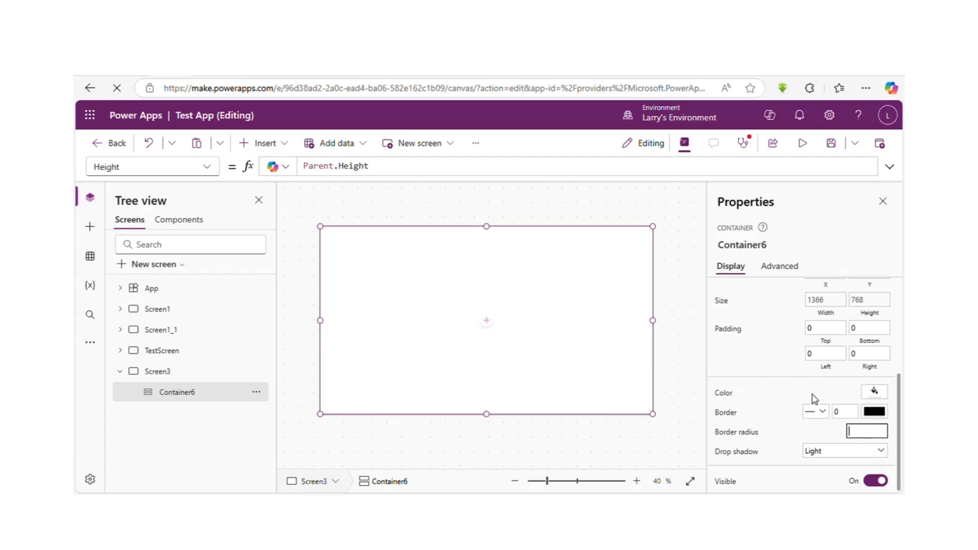
left_click(817, 412)
left_click(811, 456)
left_click(821, 412)
left_click(808, 457)
Preview the new screen, return to editing and dismiss the testing tip.
left_click(803, 144)
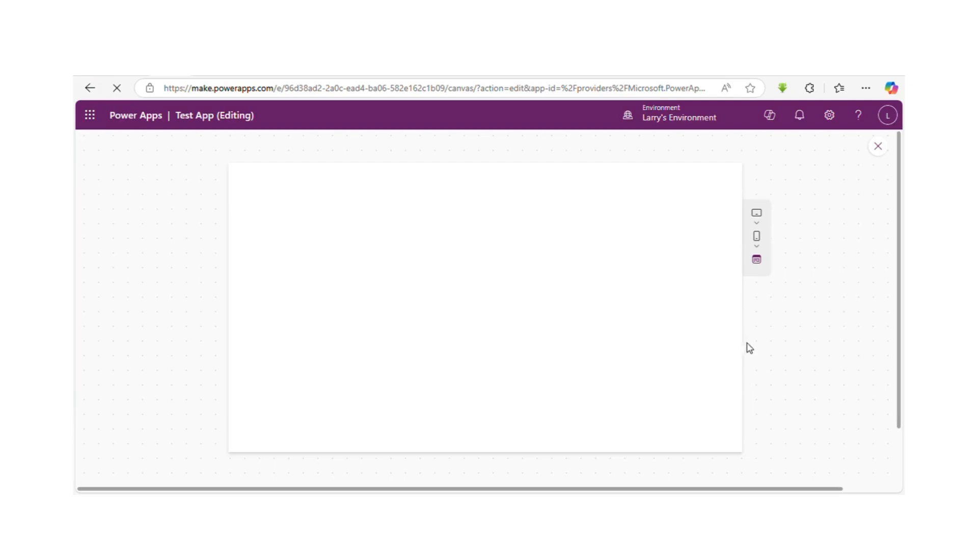
left_click(885, 148)
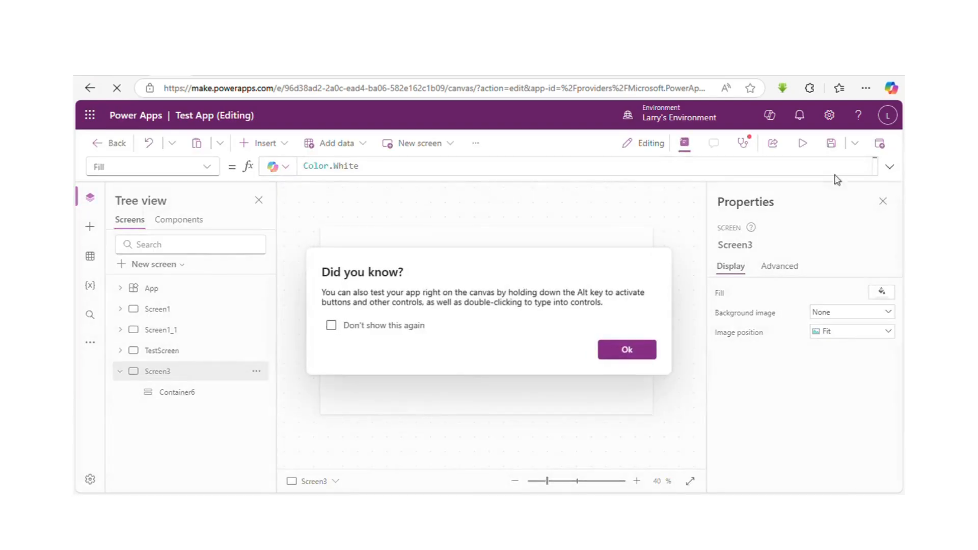
left_click(623, 349)
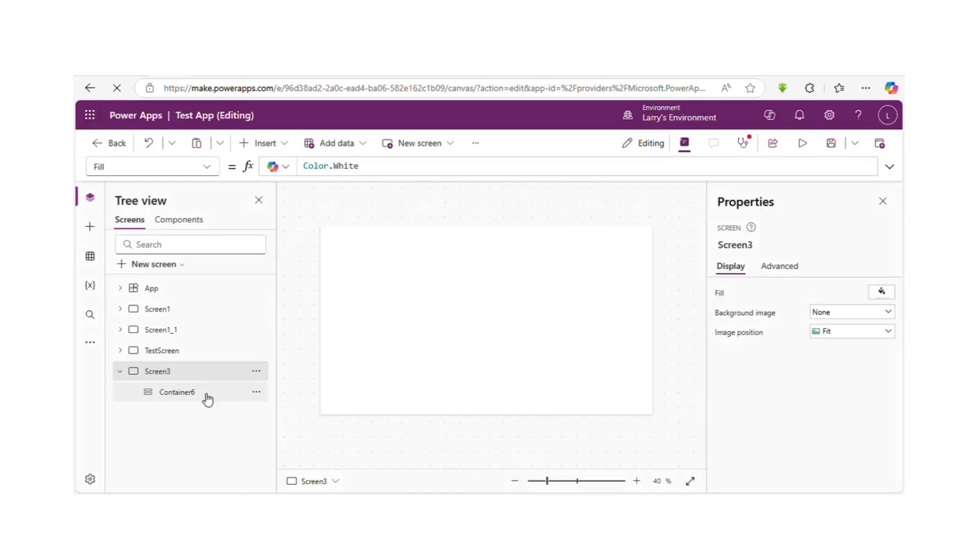
Rename the vertical container on Screen3 to ContainerRoot2.
left_click(255, 393)
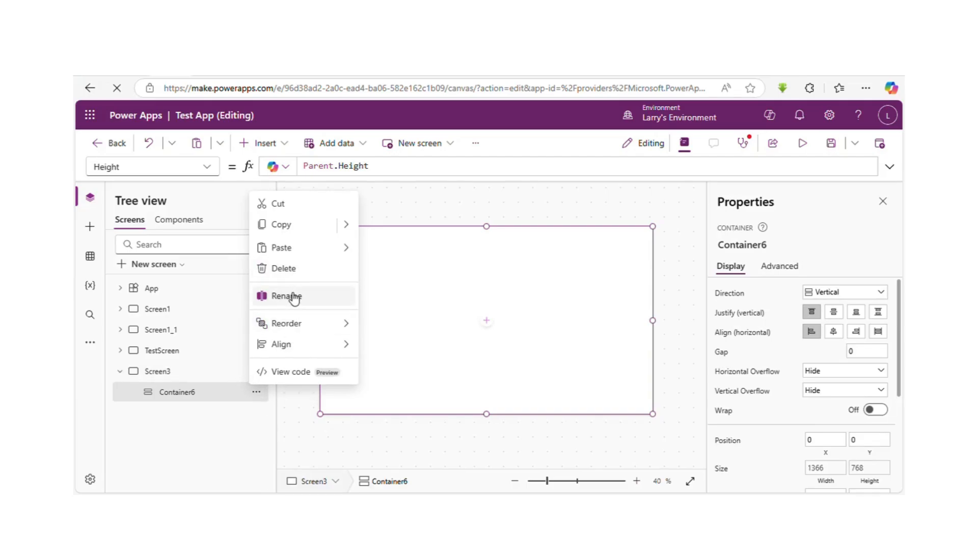
left_click(295, 299)
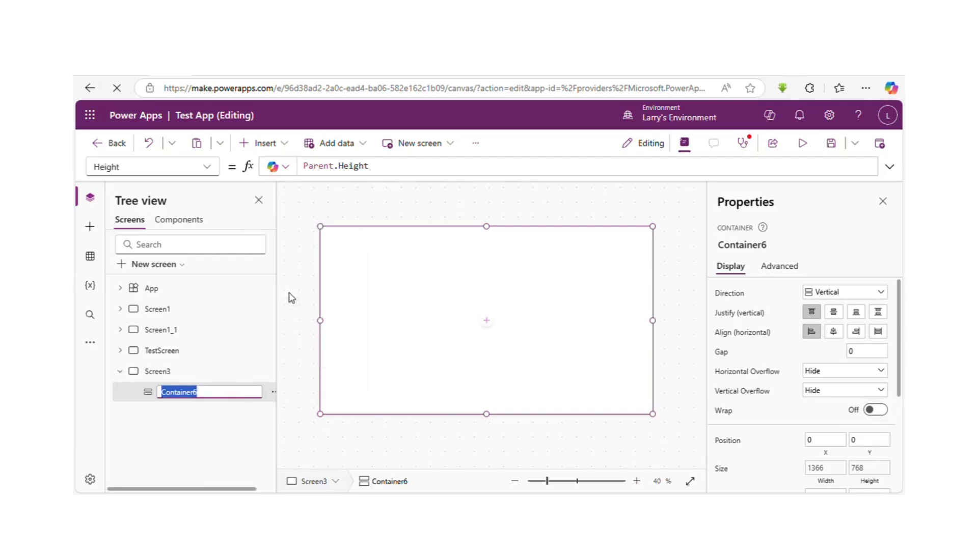
left_click(227, 396)
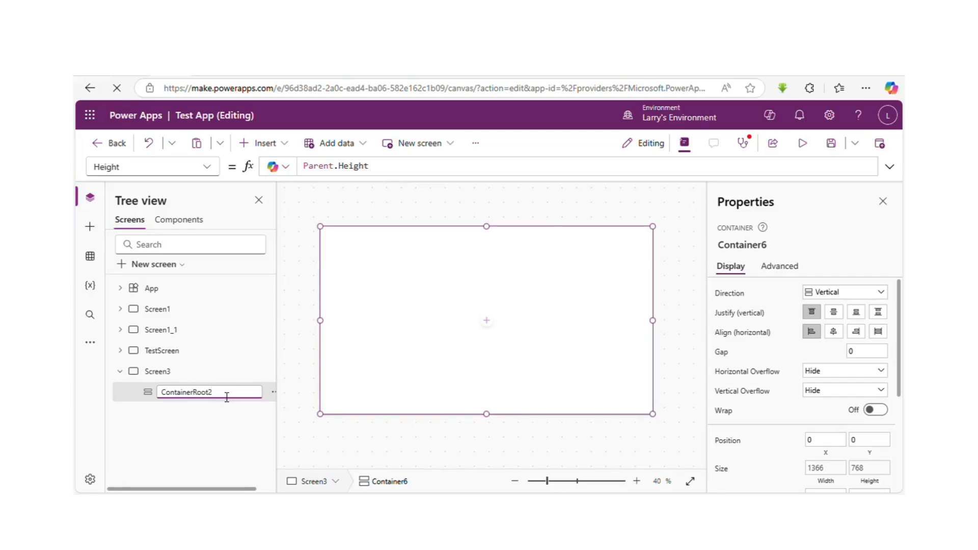
key("Return")
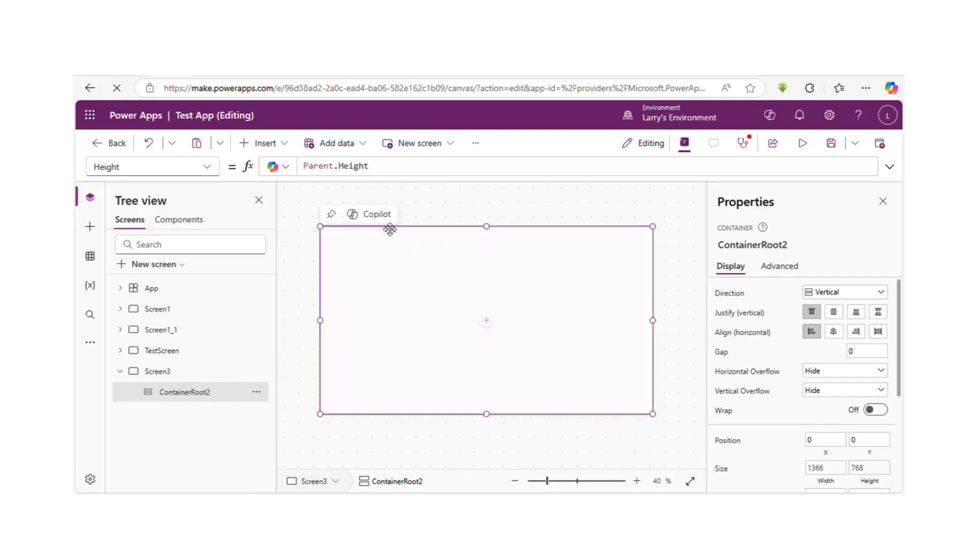
Insert a horizontal container inside ContainerRoot2.
left_click(279, 148)
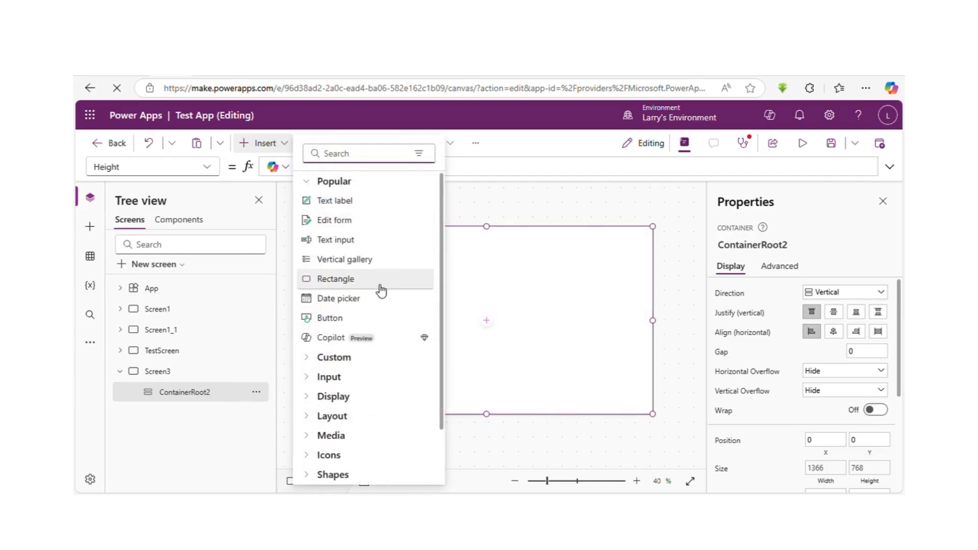
type("con")
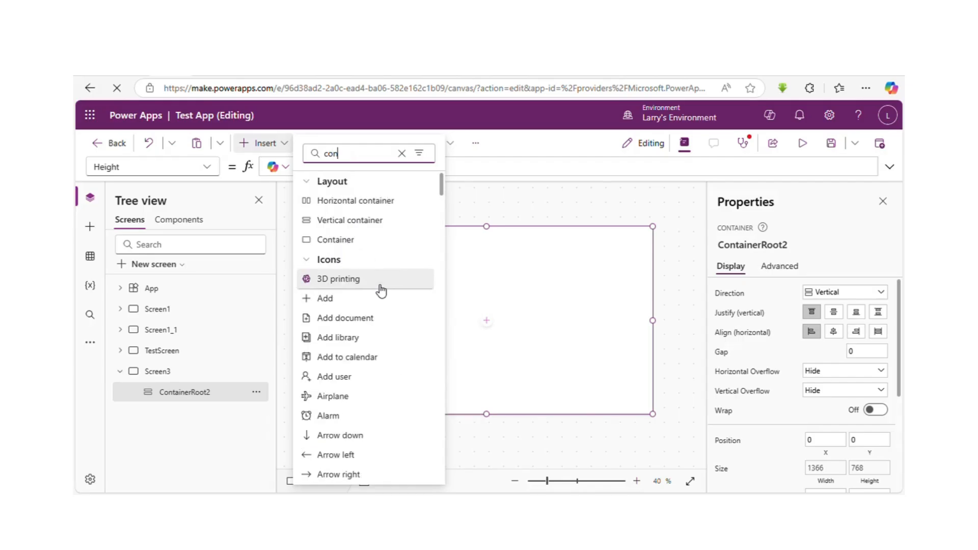
left_click(376, 202)
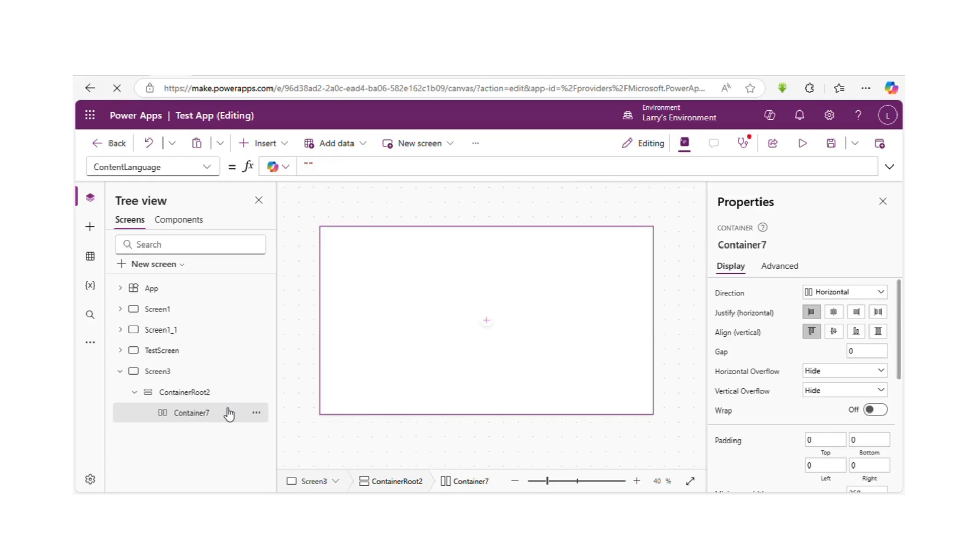
Turn off flexible height for the horizontal container and set its height to 70.
scroll(894, 393, "down", 4)
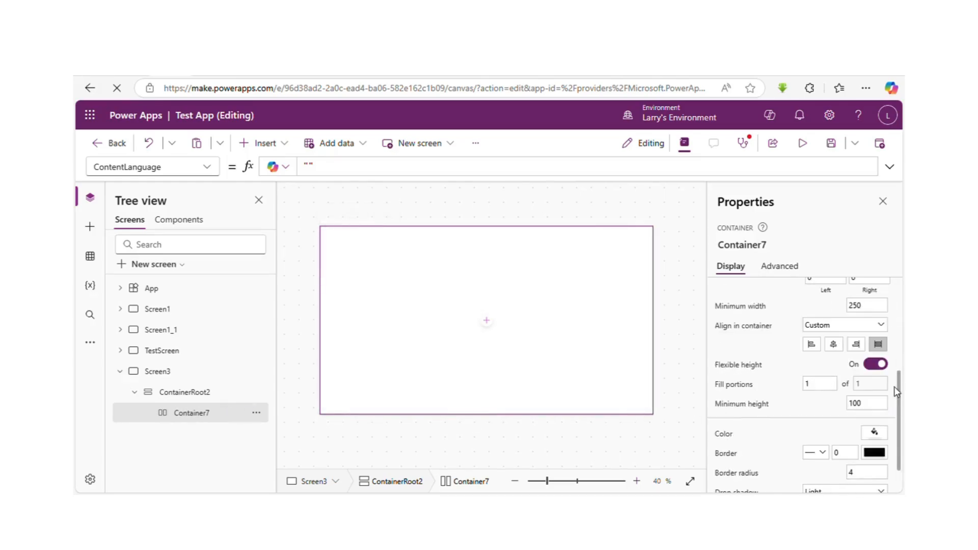
left_click(875, 365)
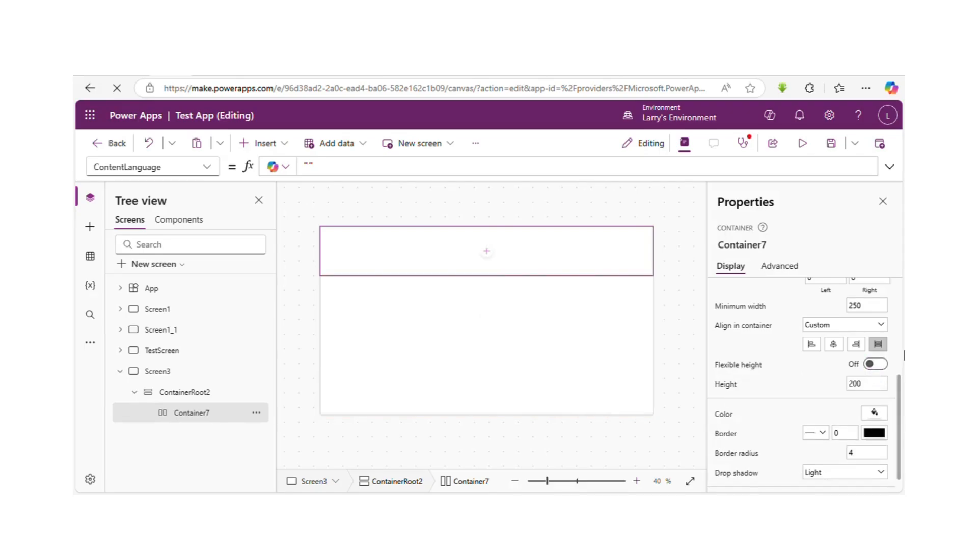
scroll(904, 355, "up", 4)
scroll(905, 401, "down", 4)
left_click(861, 388)
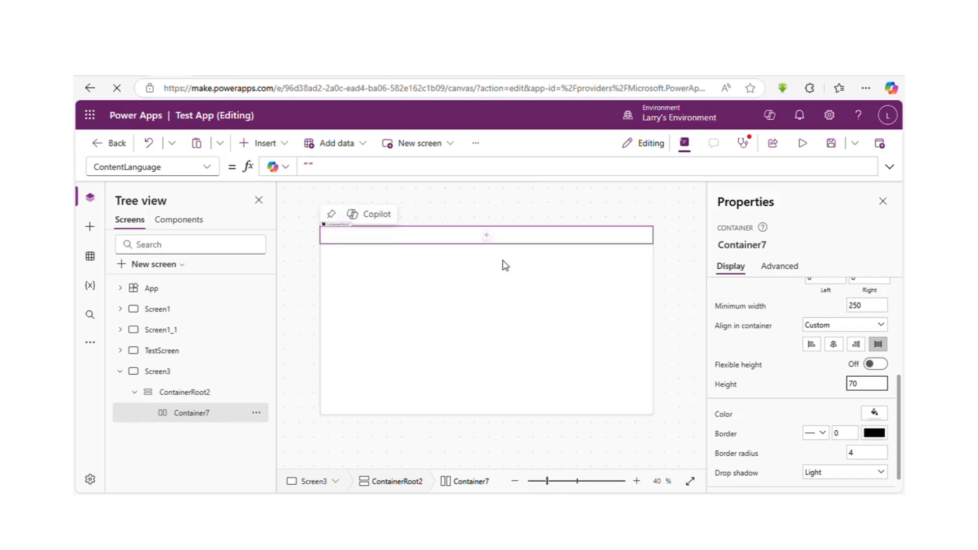
Set the Width property of the horizontal container Container7 to Parent.Width.
left_click(155, 169)
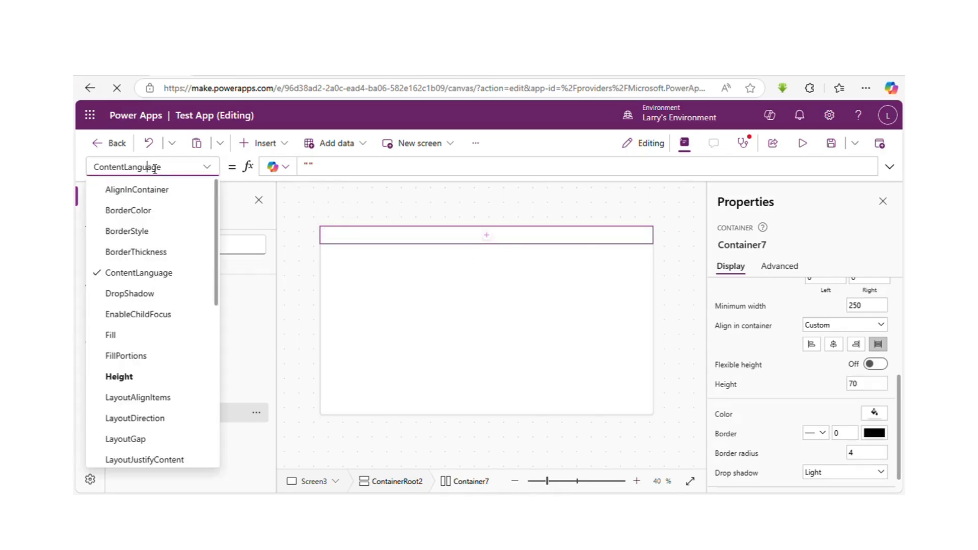
type("w")
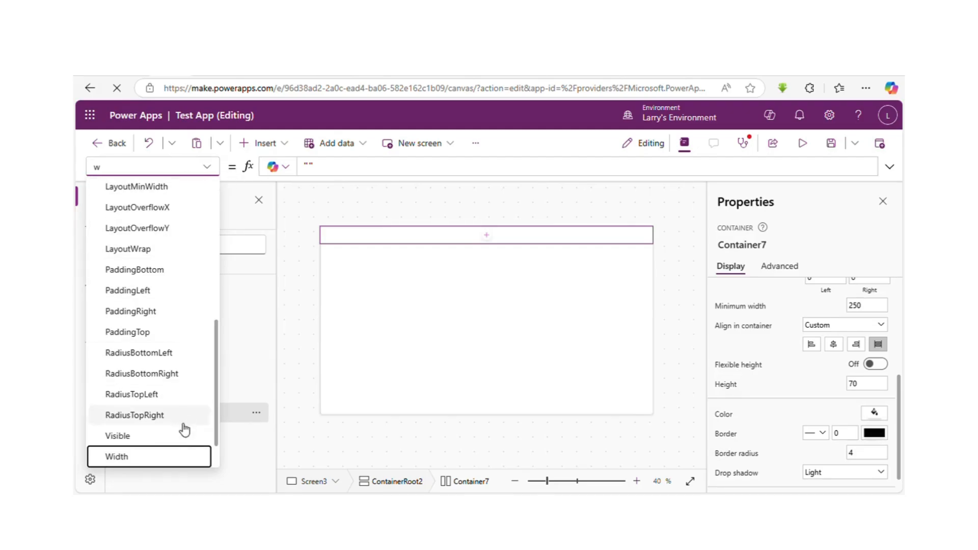
left_click(178, 457)
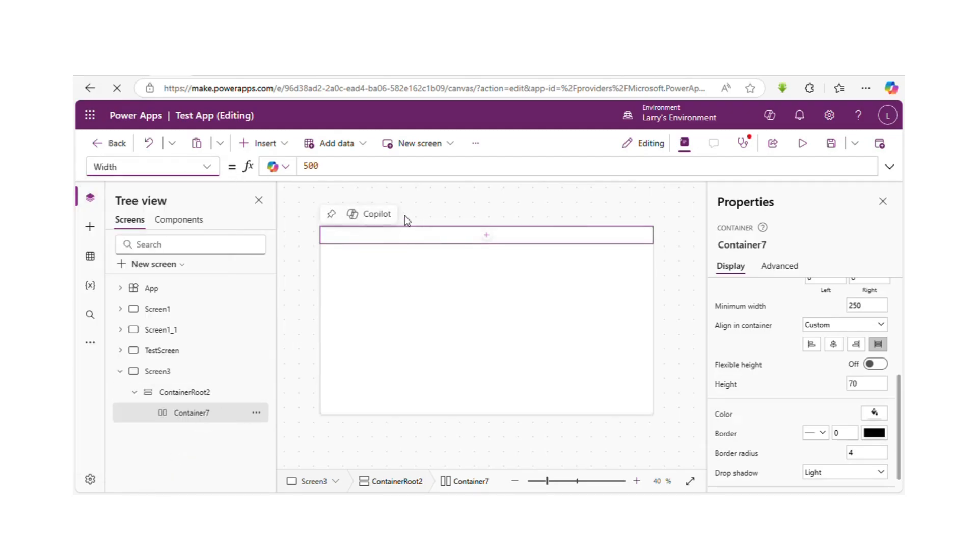
left_click(365, 175)
key("ctrl+a")
type("5")
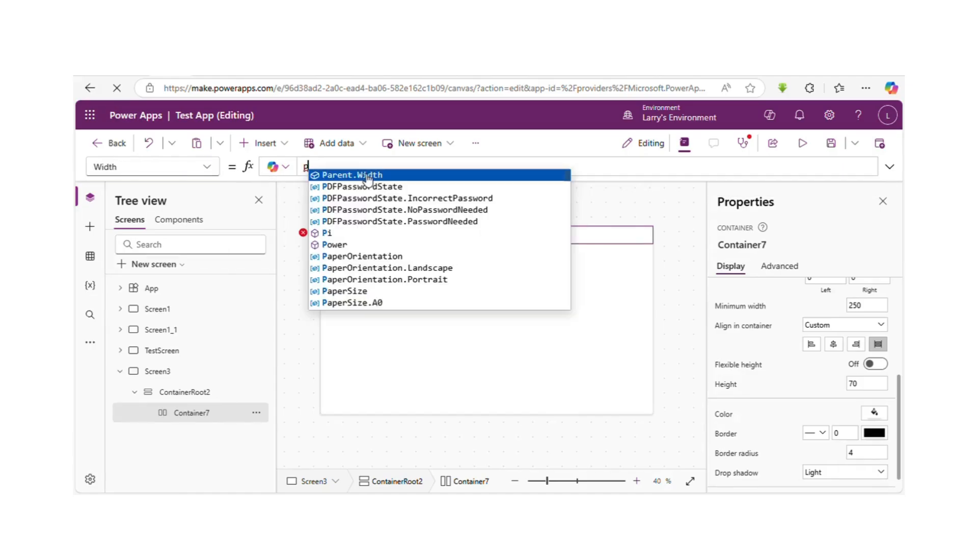
left_click(365, 176)
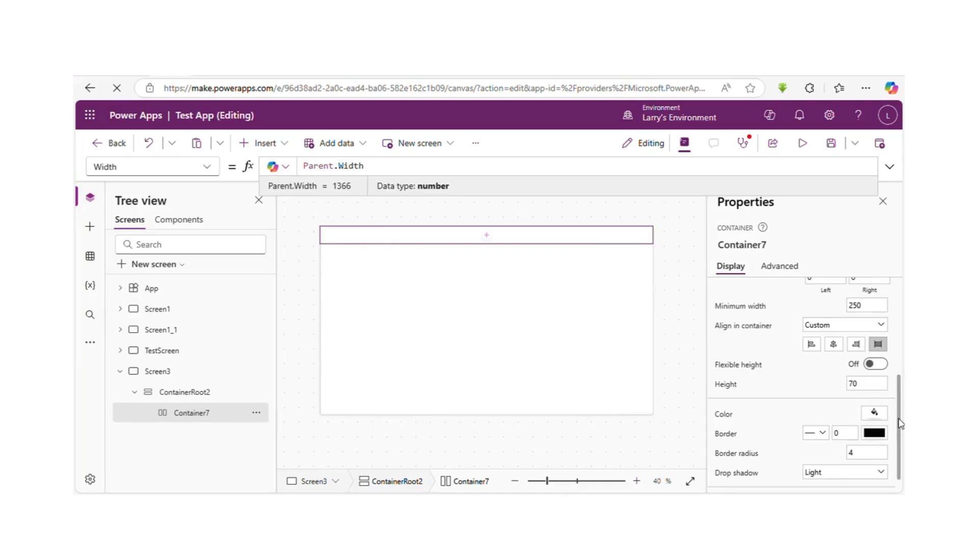
Style Container7 with border radius 0, border style None and a Bold drop shadow.
left_click(880, 460)
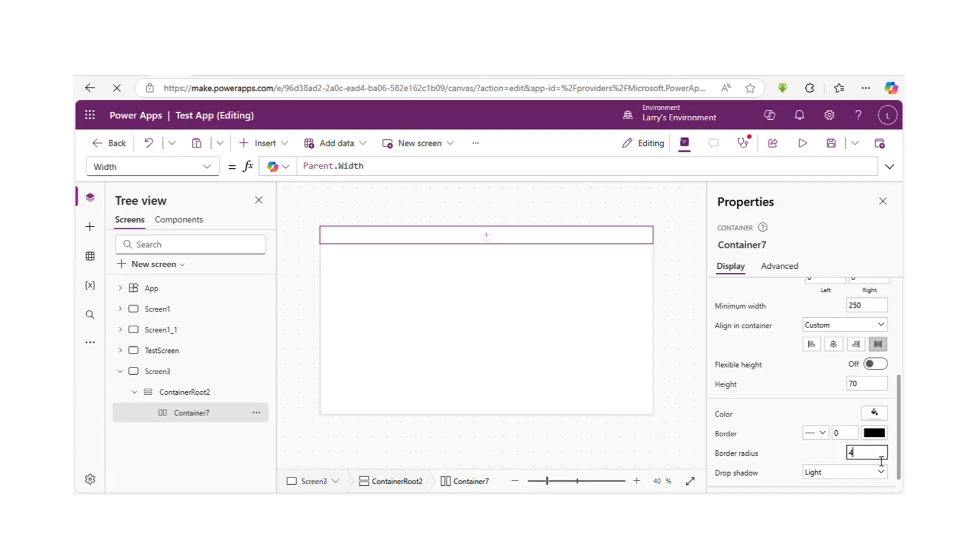
left_click(825, 439)
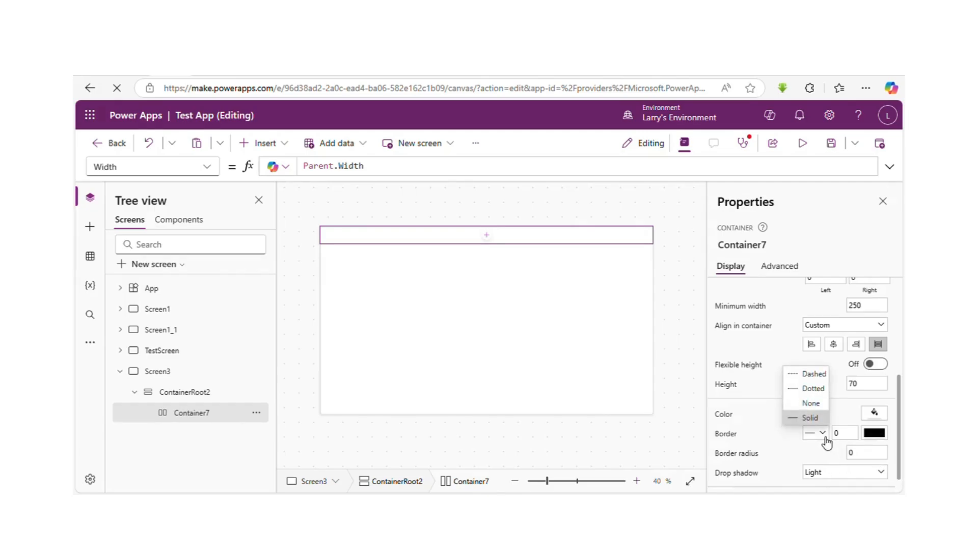
left_click(812, 405)
left_click(842, 472)
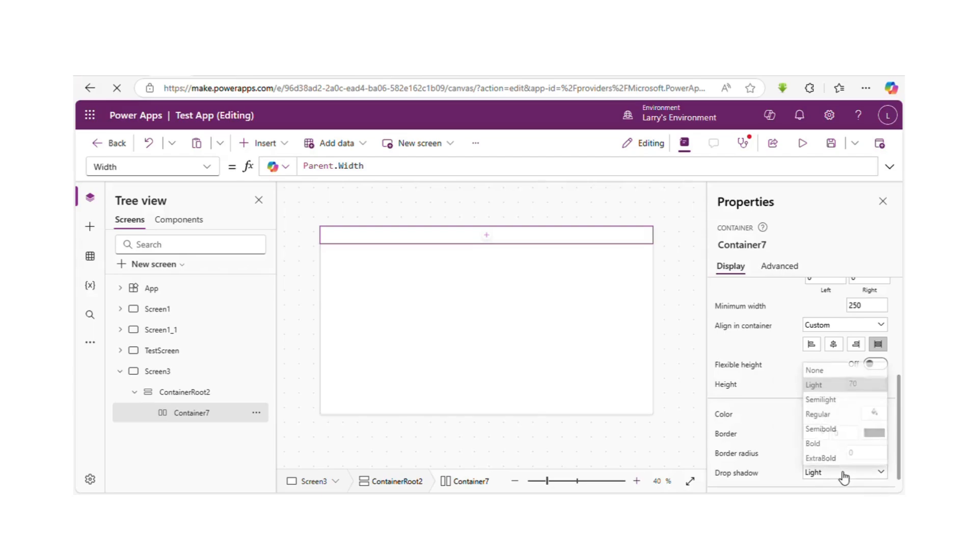
left_click(822, 441)
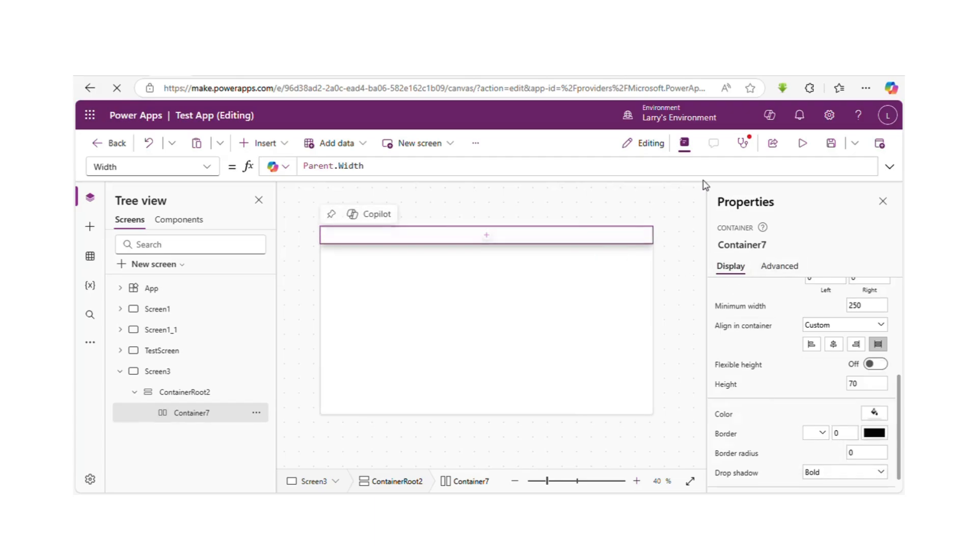
Fill Container7 with the blue theme color RGBA(0, 121, 187, 1).
left_click(874, 413)
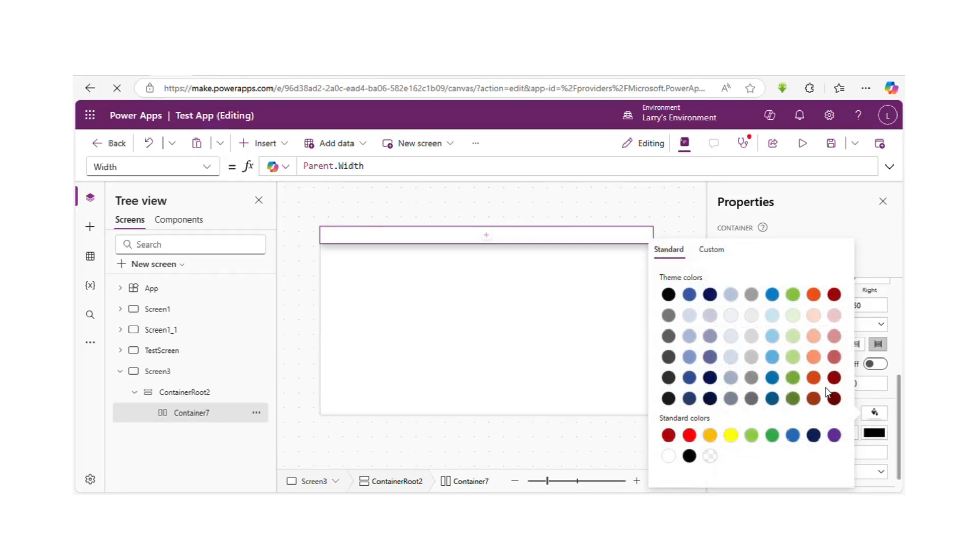
left_click(773, 379)
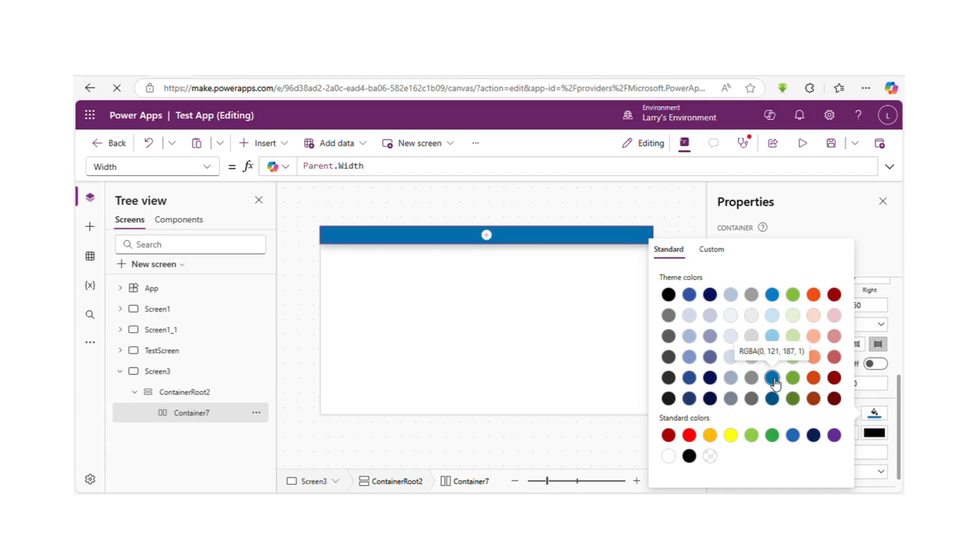
left_click(466, 288)
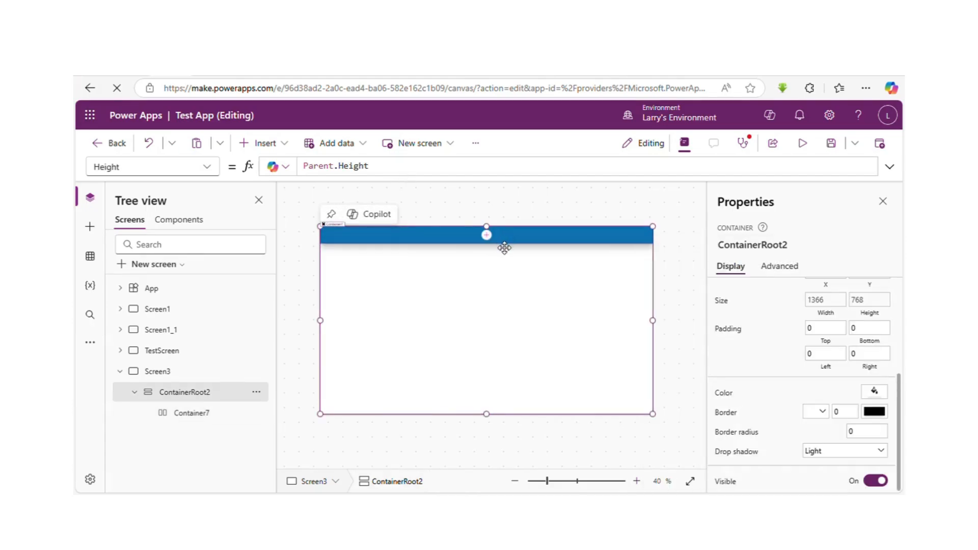
Insert a text label inside the blue Container7 and set its text to "Movie App".
left_click(487, 236)
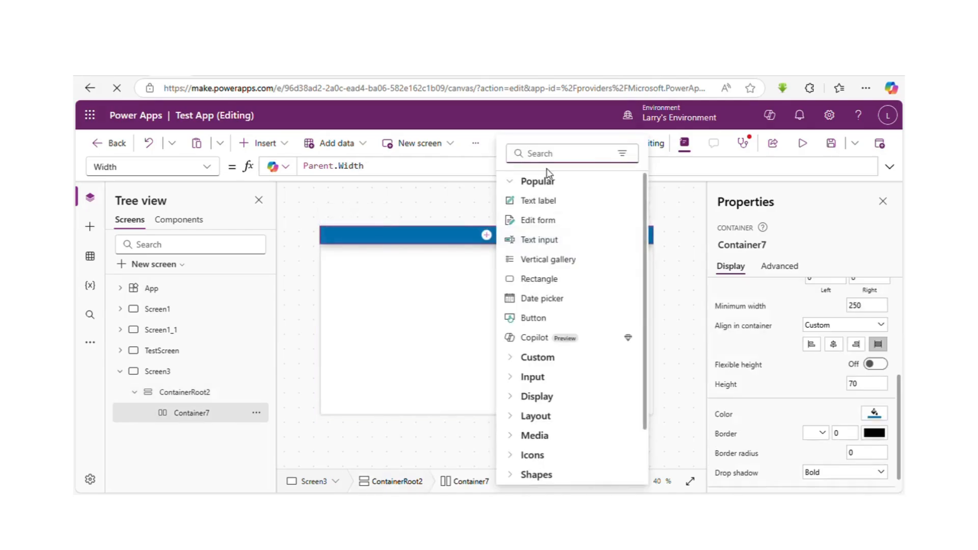
left_click(538, 201)
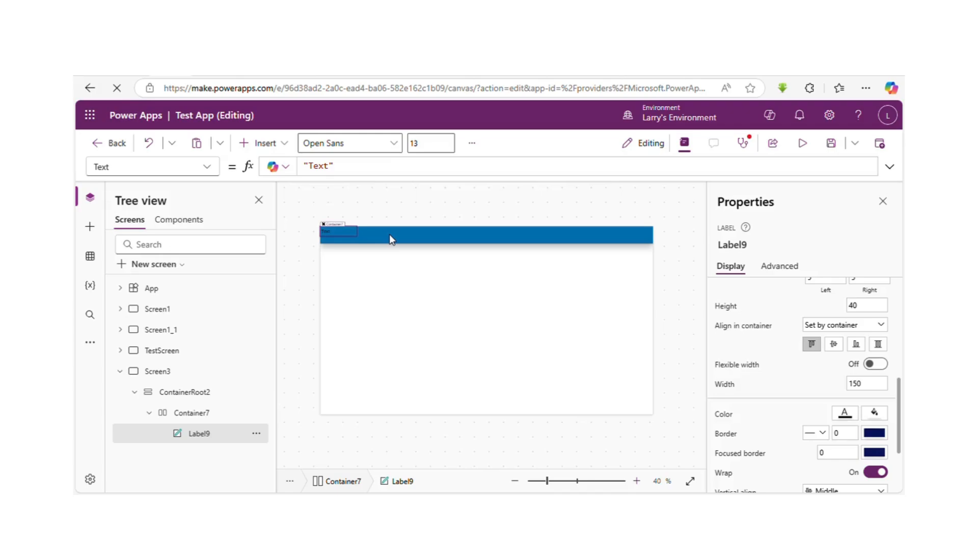
left_click(334, 168)
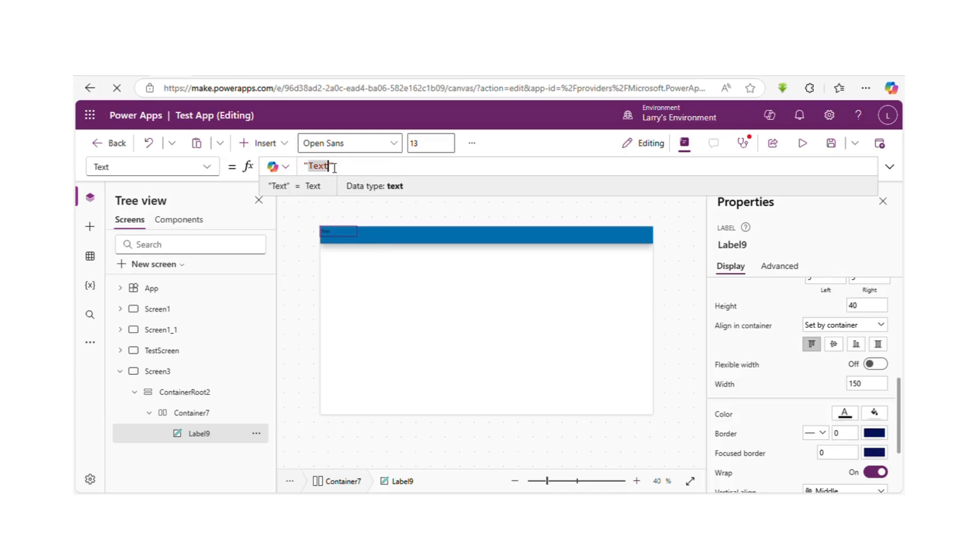
key("BackSpace")
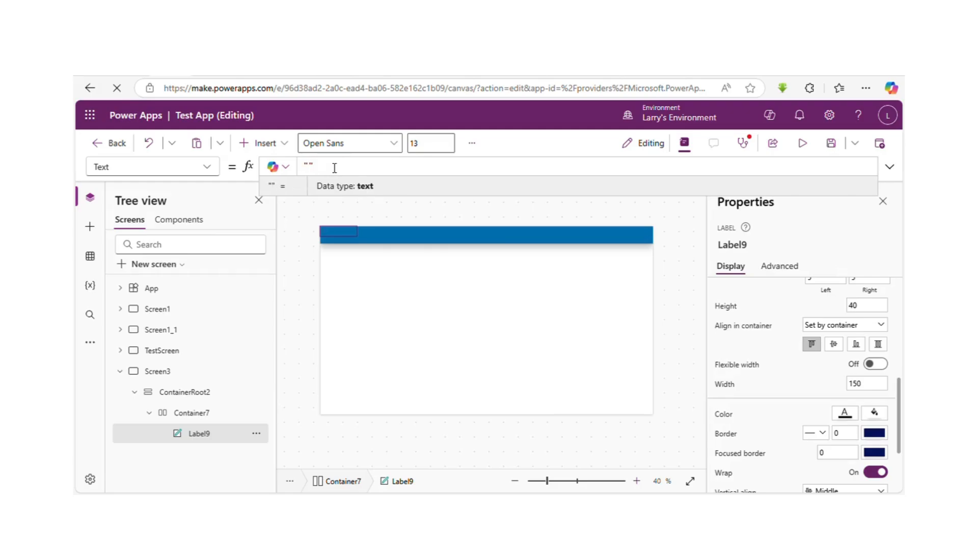
type("Mo")
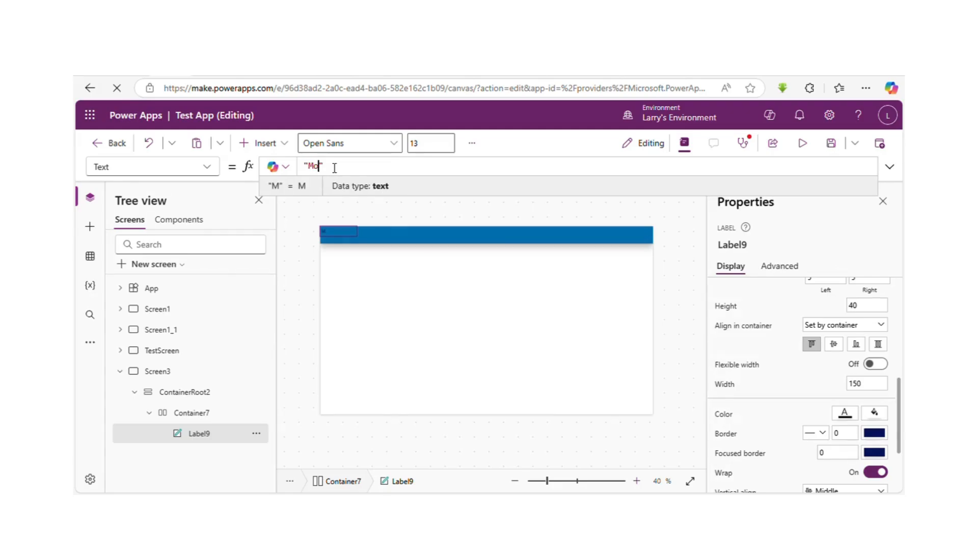
type("vie")
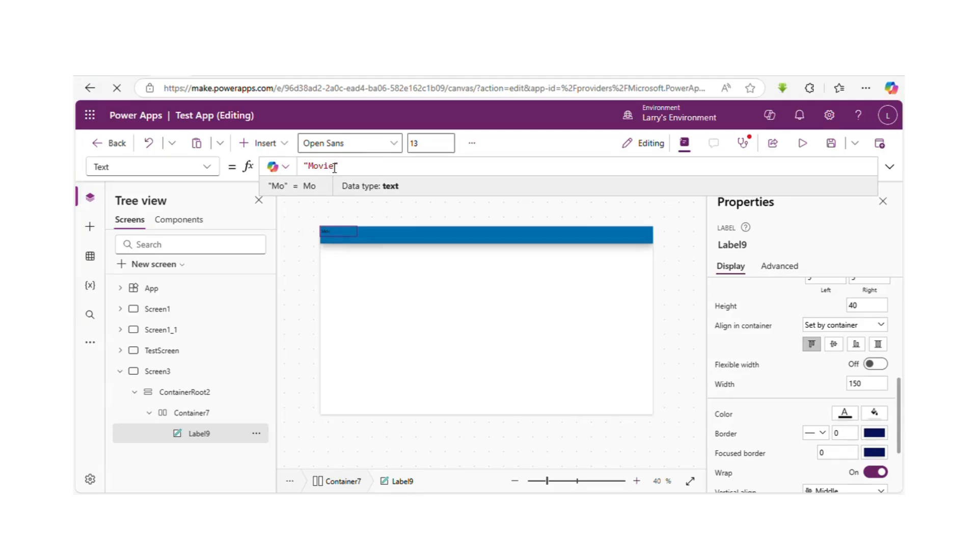
type("w")
key("BackSpace")
key("BackSpace")
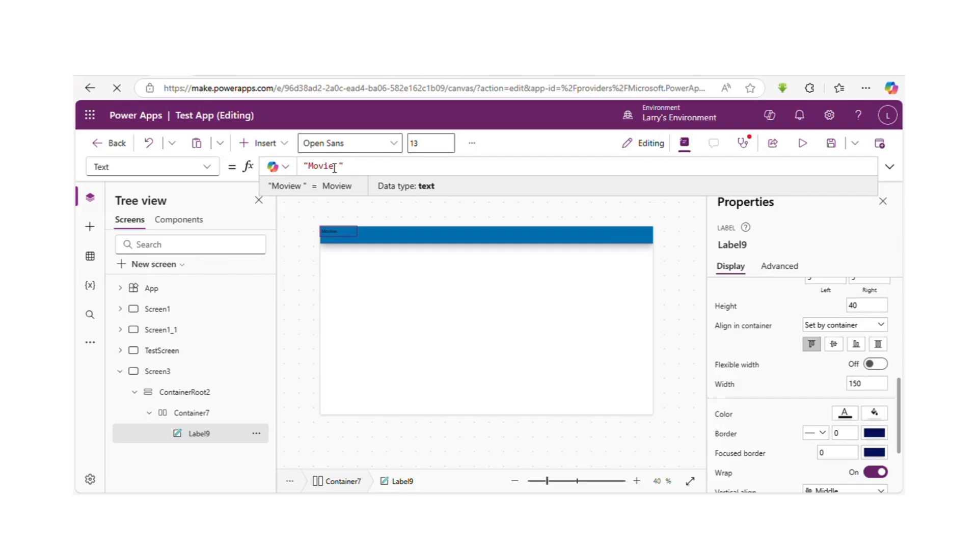
type("App")
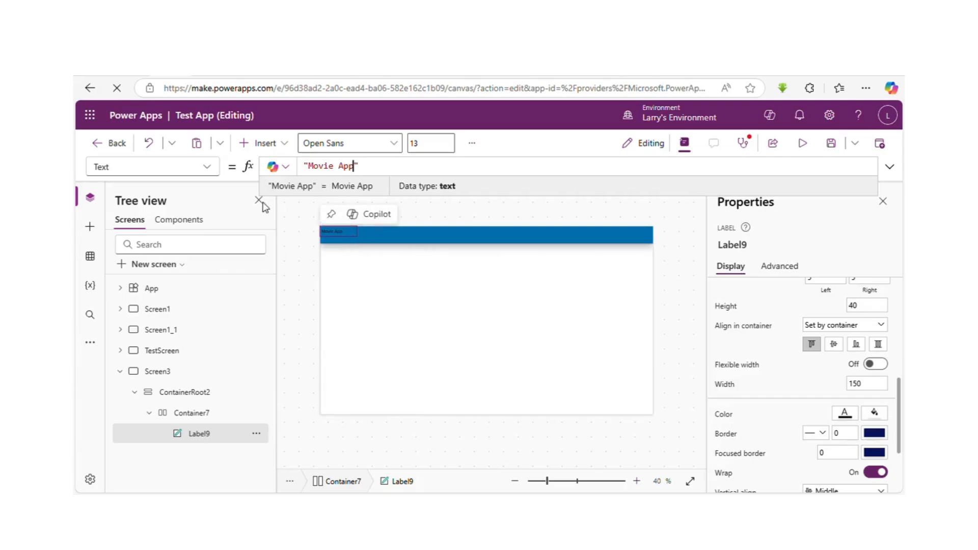
Change the text color of the Movie App label to white.
left_click(201, 168)
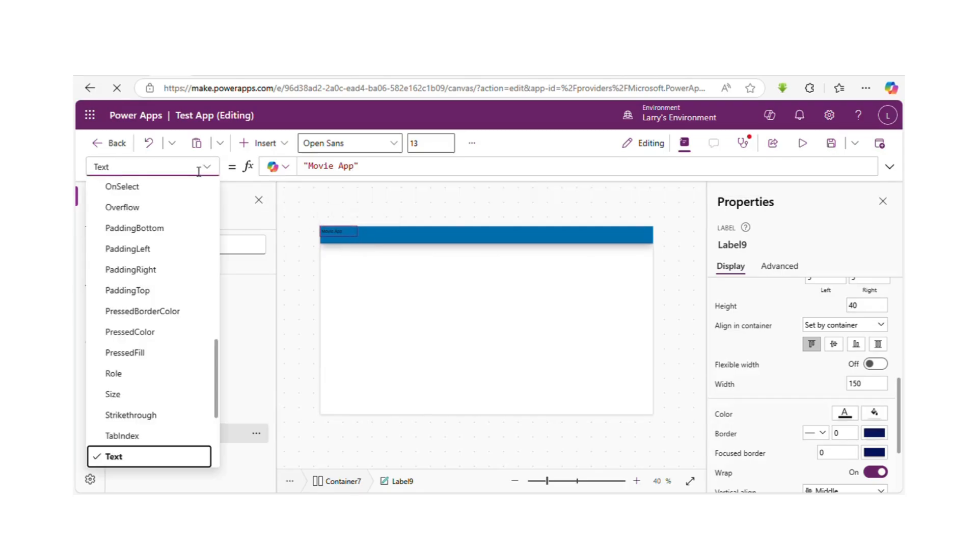
left_click(846, 415)
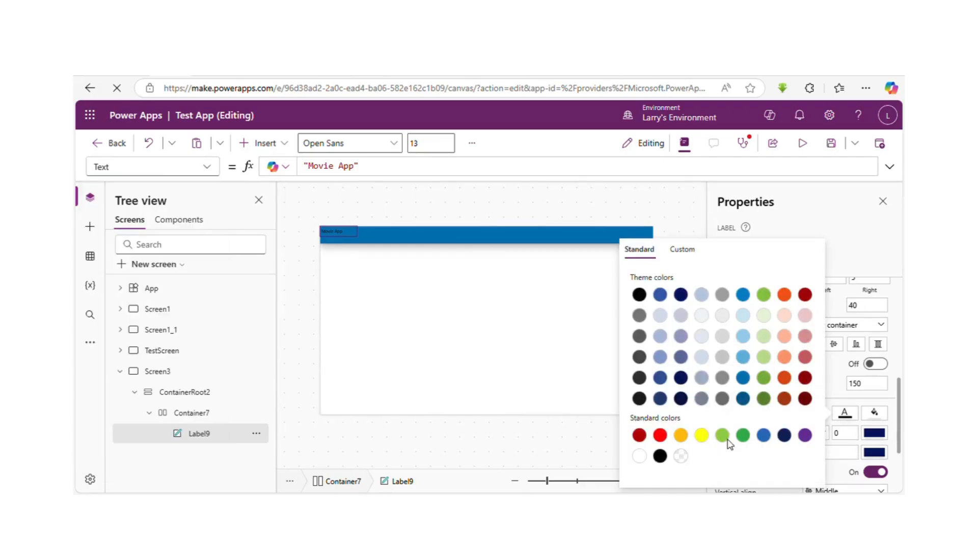
left_click(645, 457)
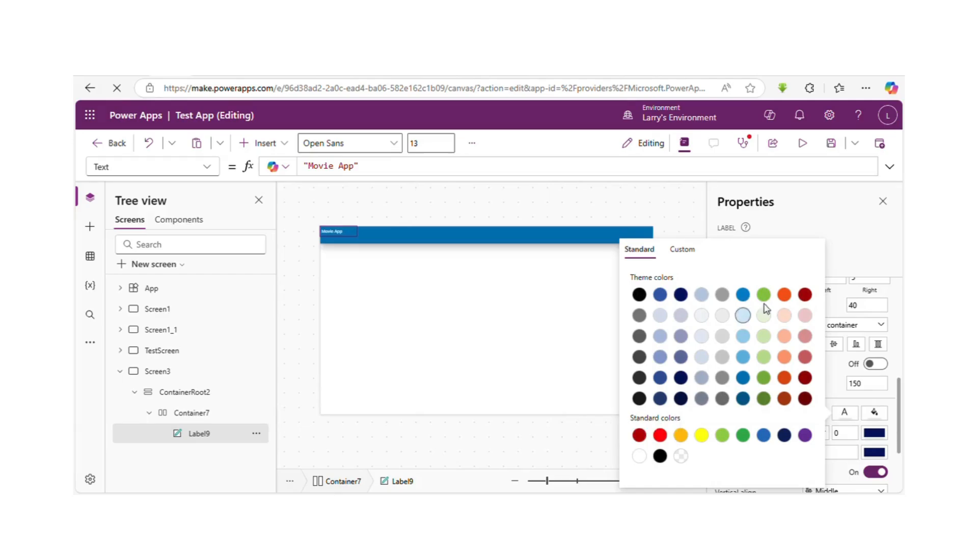
Set the font size of the Movie App label to 20.
left_click(901, 318)
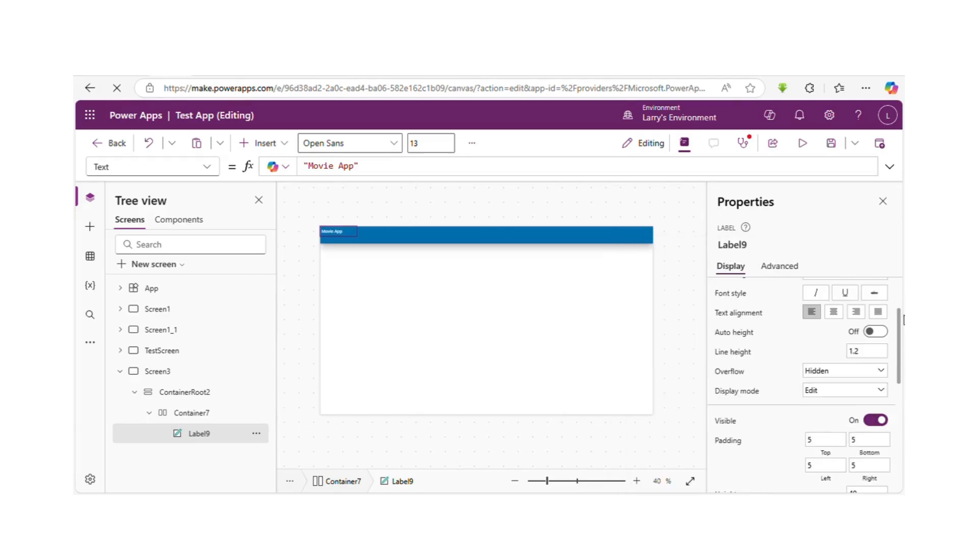
left_click(903, 301)
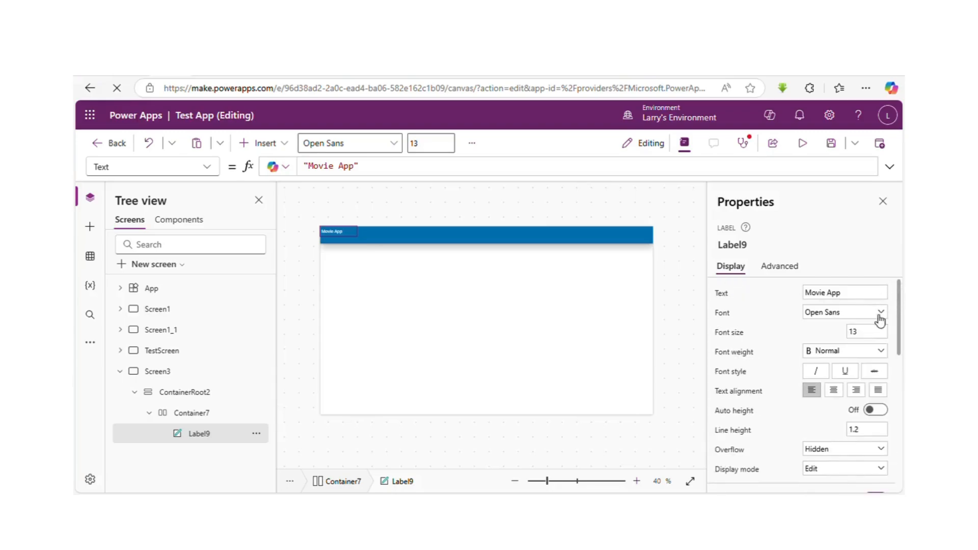
left_click(874, 336)
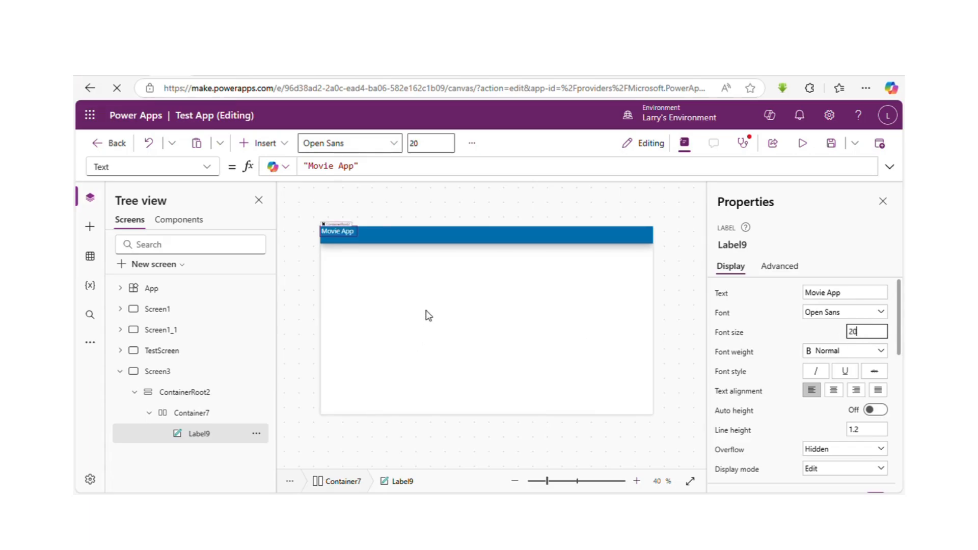
mouse_move(339, 231)
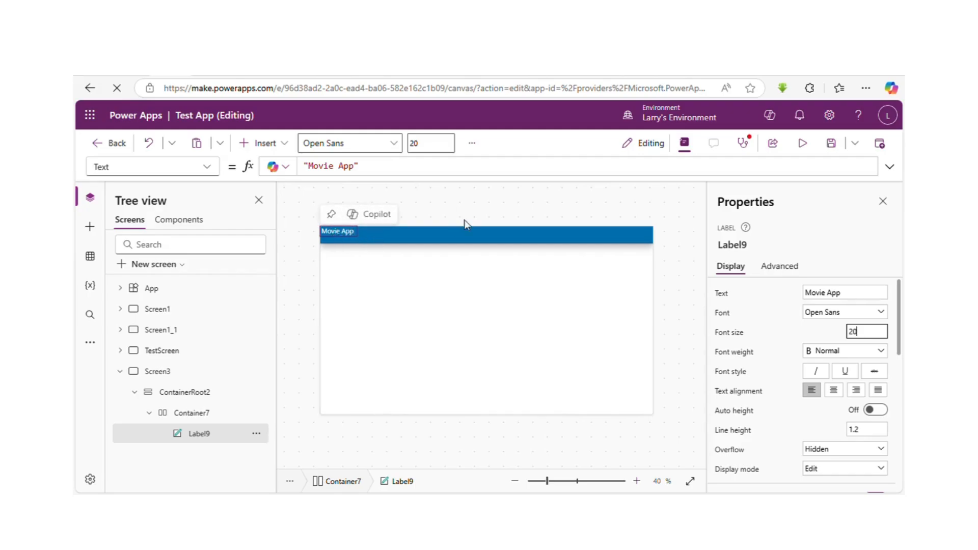
Preview the screen with its Movie App header, return to editing and dismiss the testing tip.
left_click(803, 145)
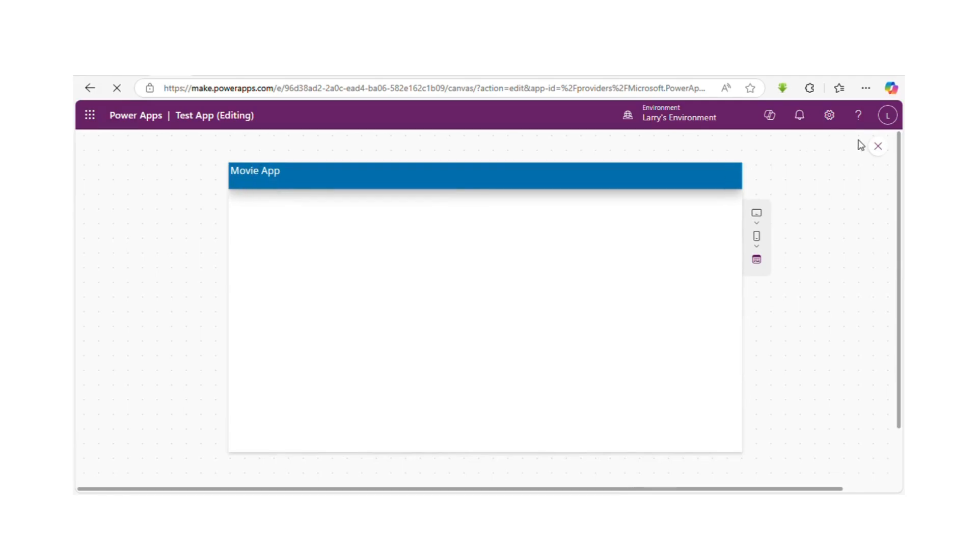
left_click(879, 149)
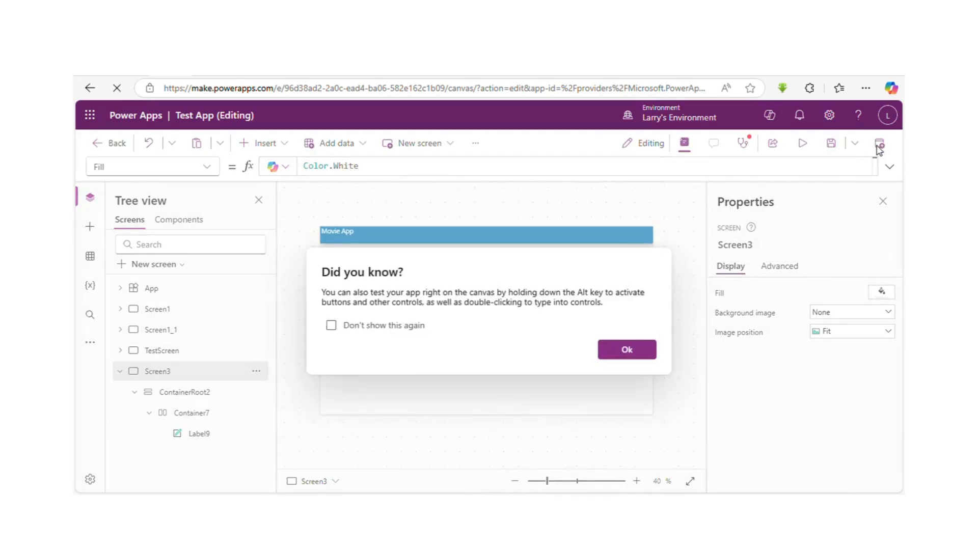
left_click(629, 351)
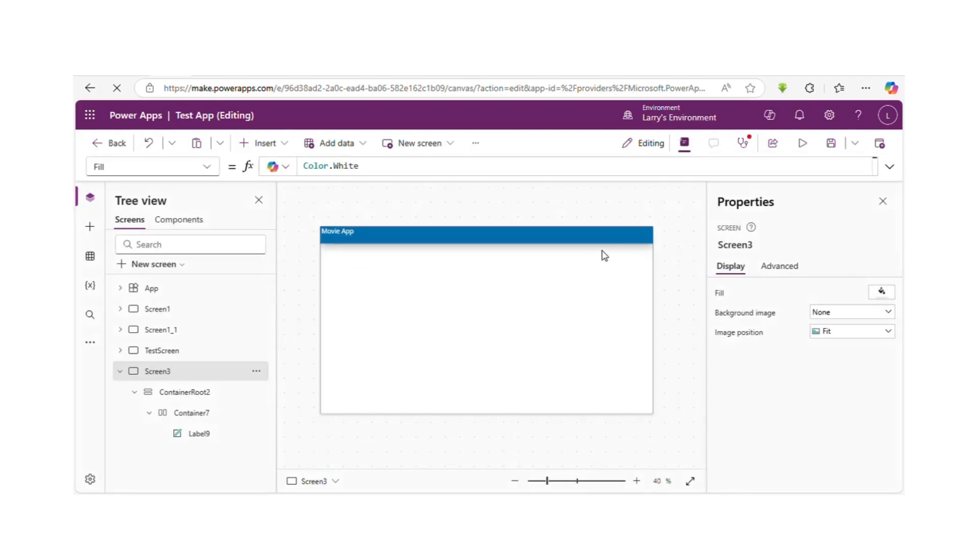
Insert a second text label inside the blue header container Container7, beside the Movie App label.
left_click(614, 241)
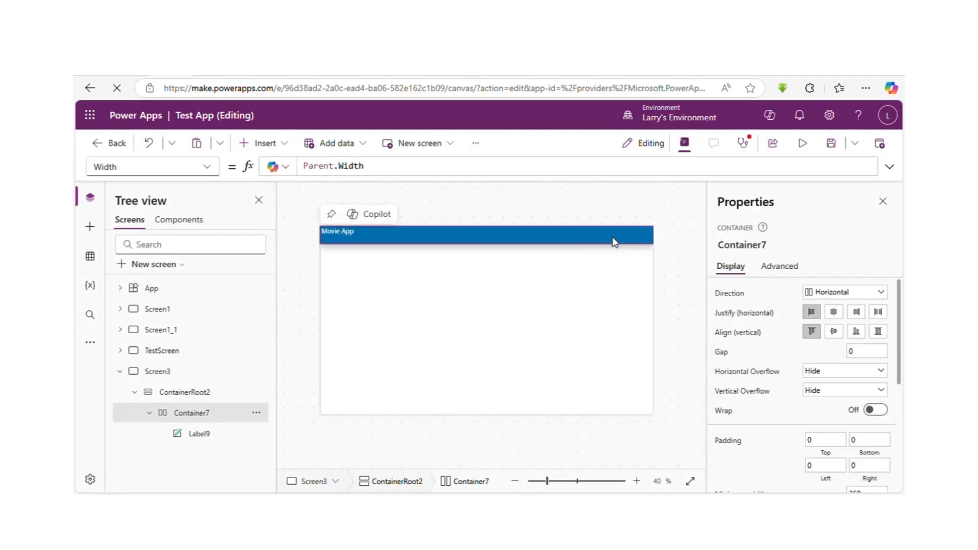
left_click(265, 143)
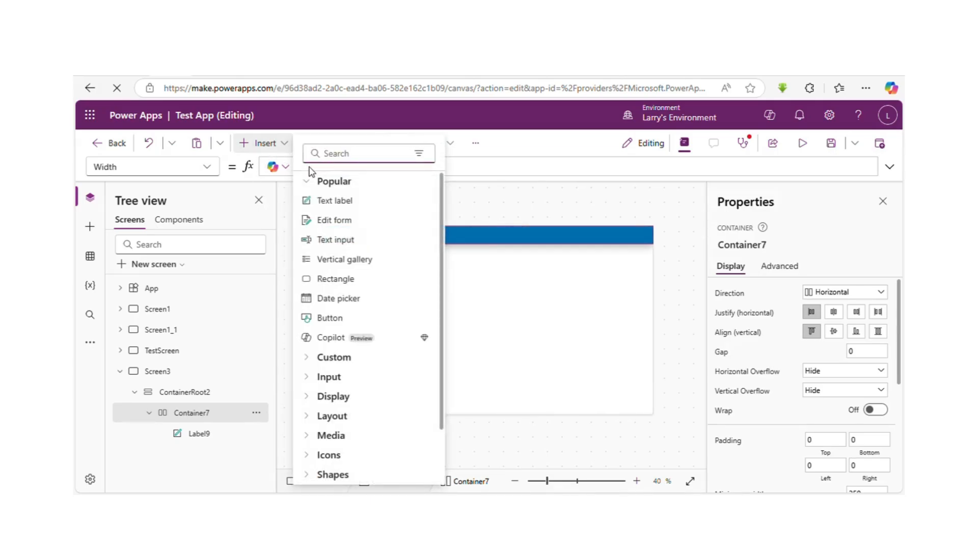
left_click(332, 201)
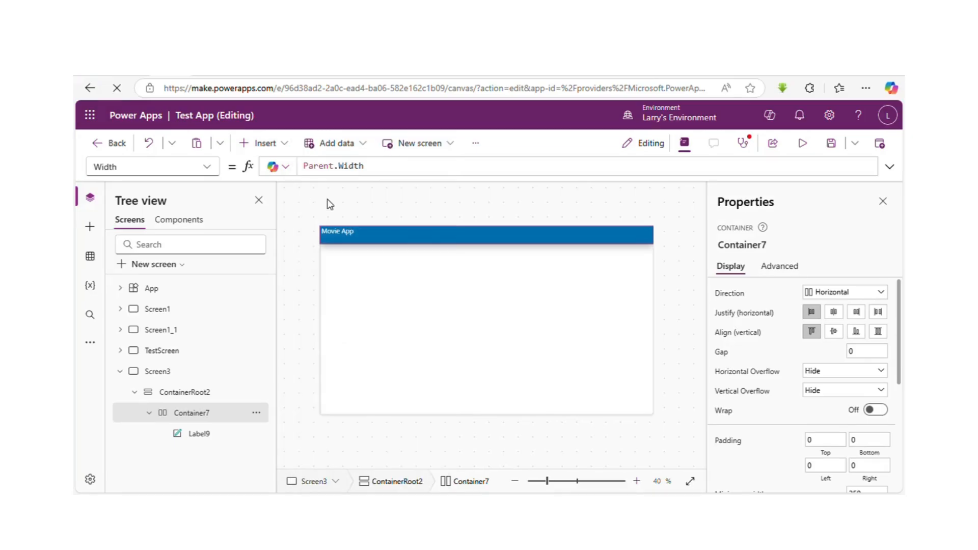
Set the new label's text to the formula "Welcome "&User().FullName.
left_click(333, 169)
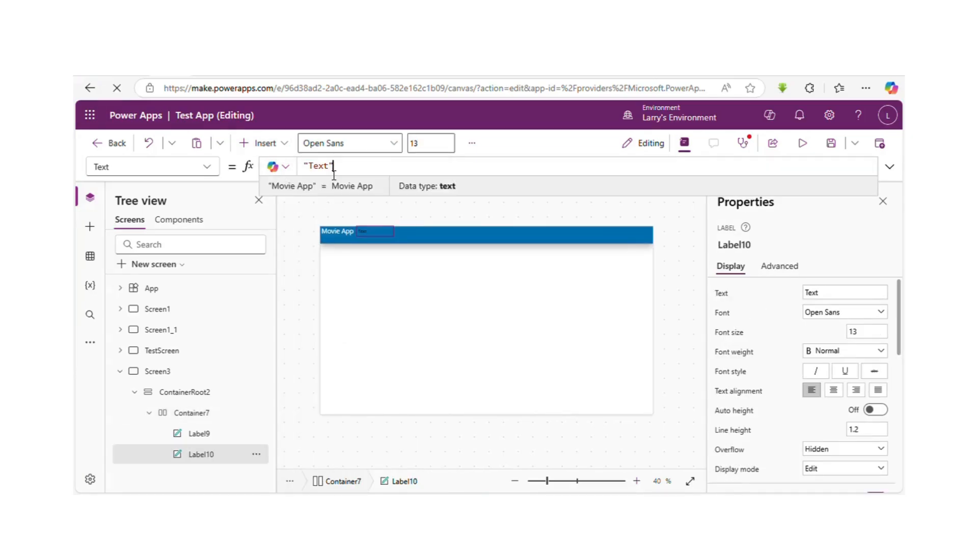
key("BackSpace")
key("BackSpace")
key("BackSpace")
key("BackSpace")
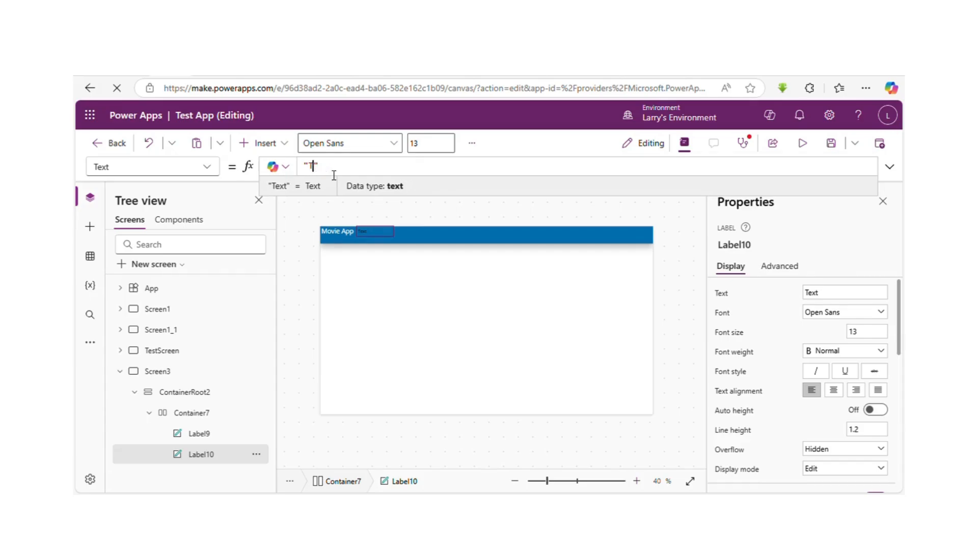
type("Welco")
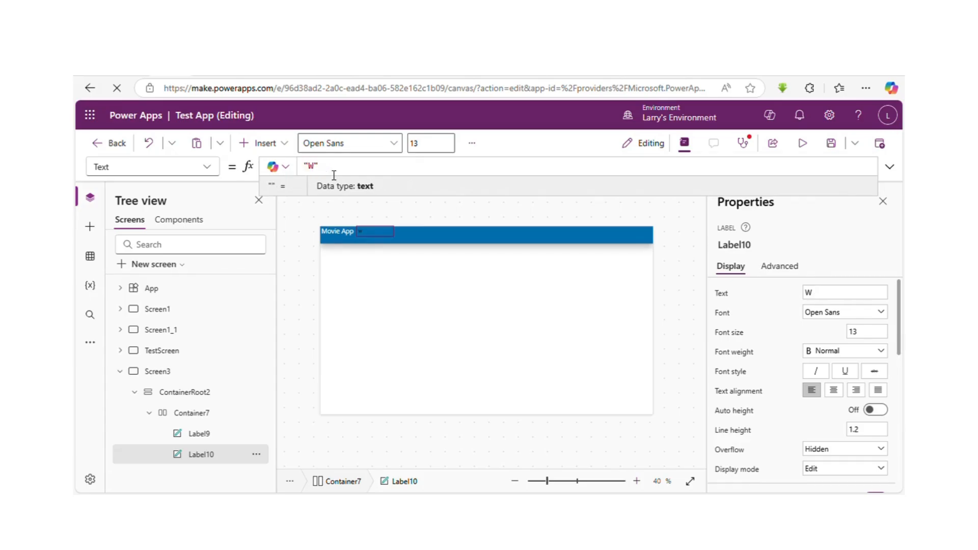
type("me \"&")
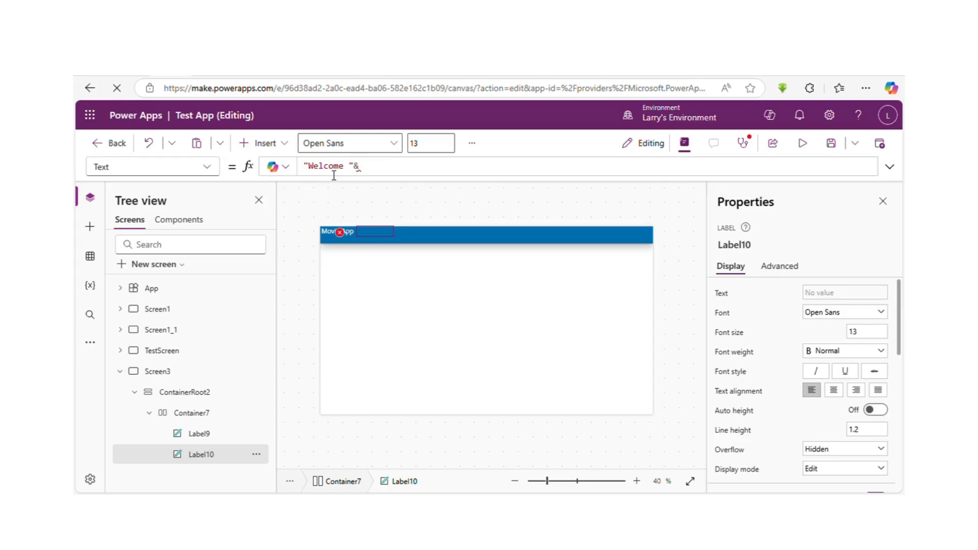
type("Use")
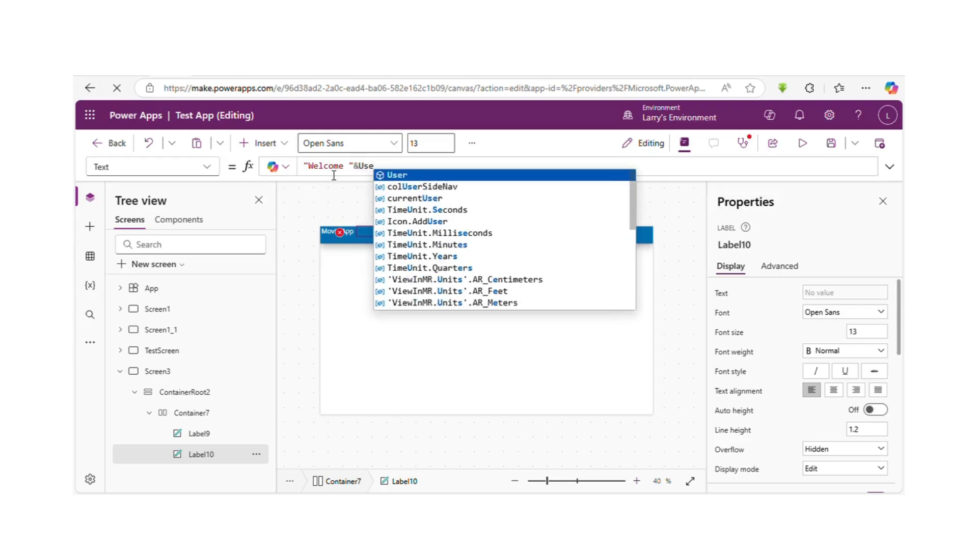
left_click(408, 176)
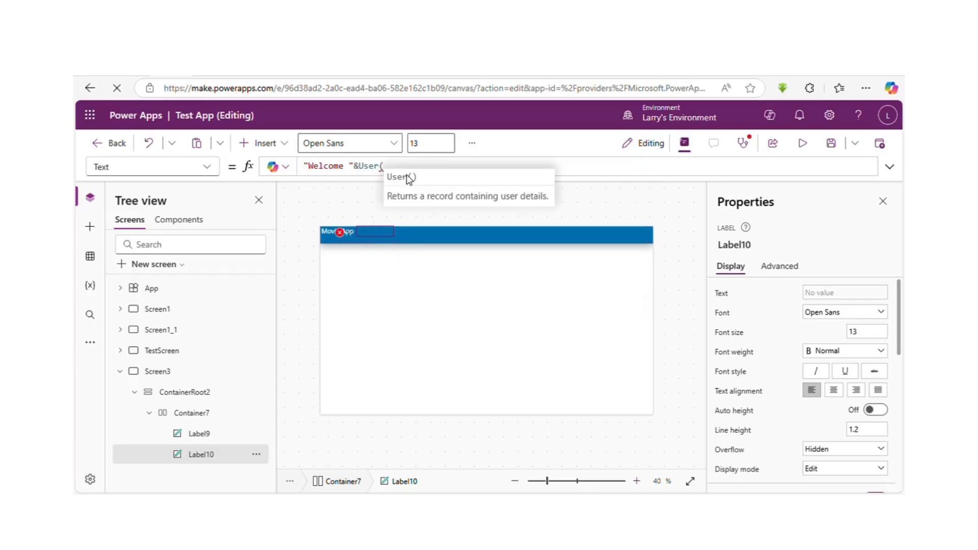
type(")")
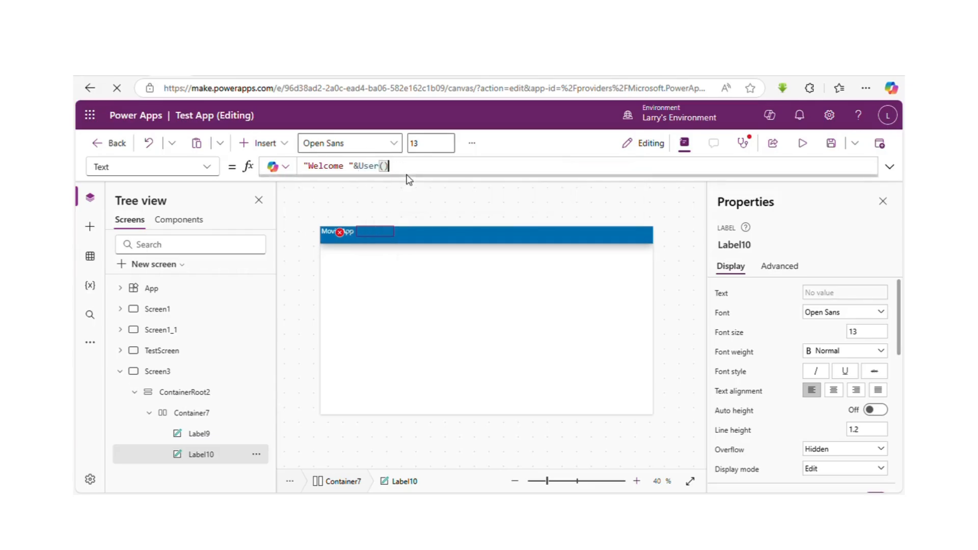
type(".")
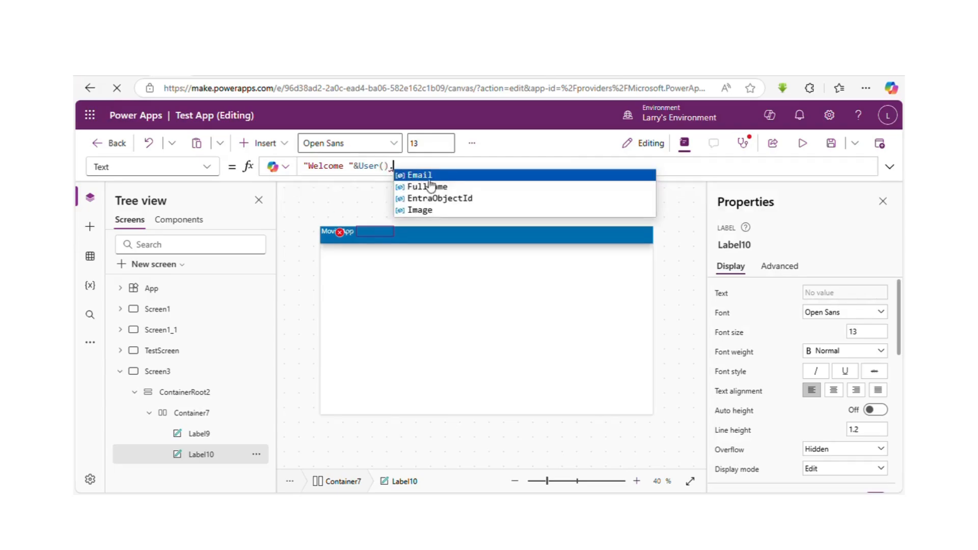
left_click(427, 188)
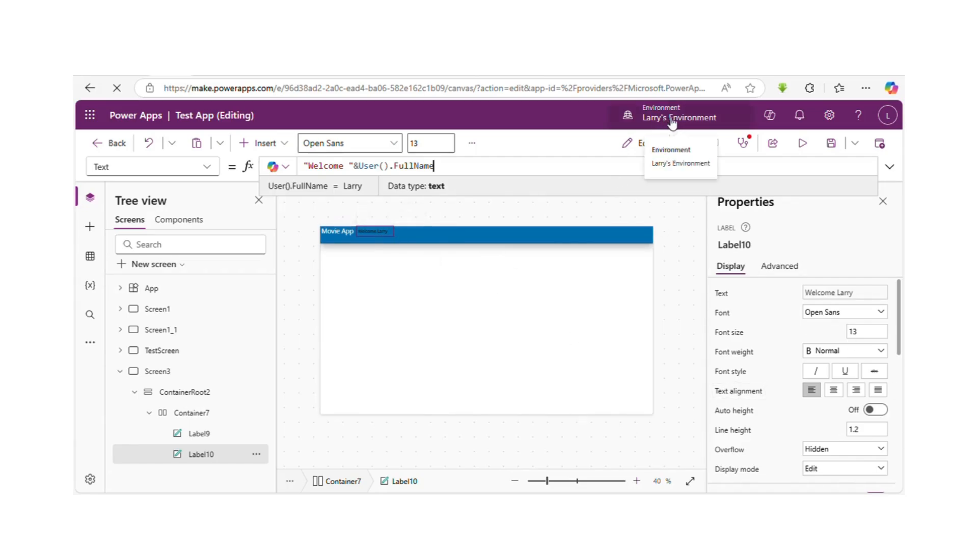
Set the font size of the Welcome label to 15.
scroll(871, 377, "down", 3)
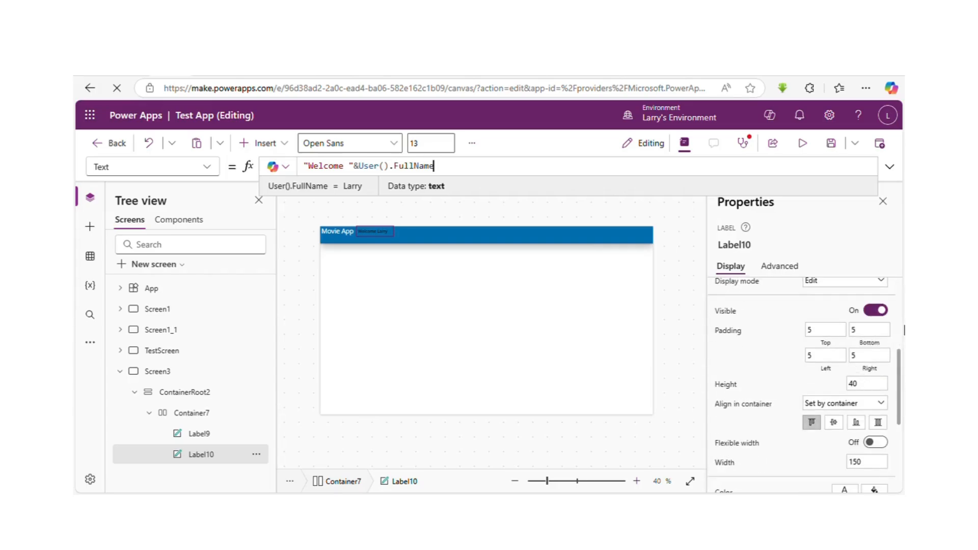
scroll(904, 330, "up", 3)
left_click(873, 334)
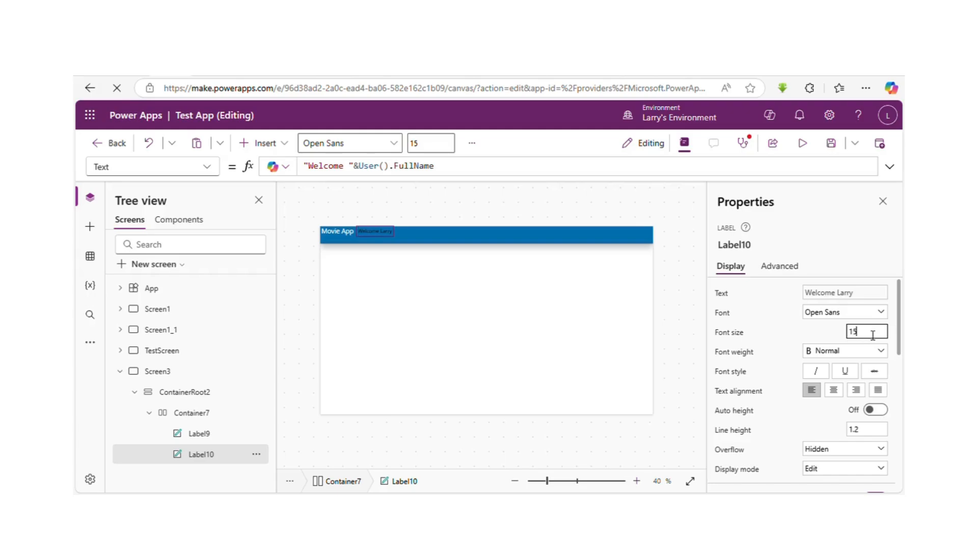
Change the text color of the Welcome label to white.
scroll(903, 376, "down", 3)
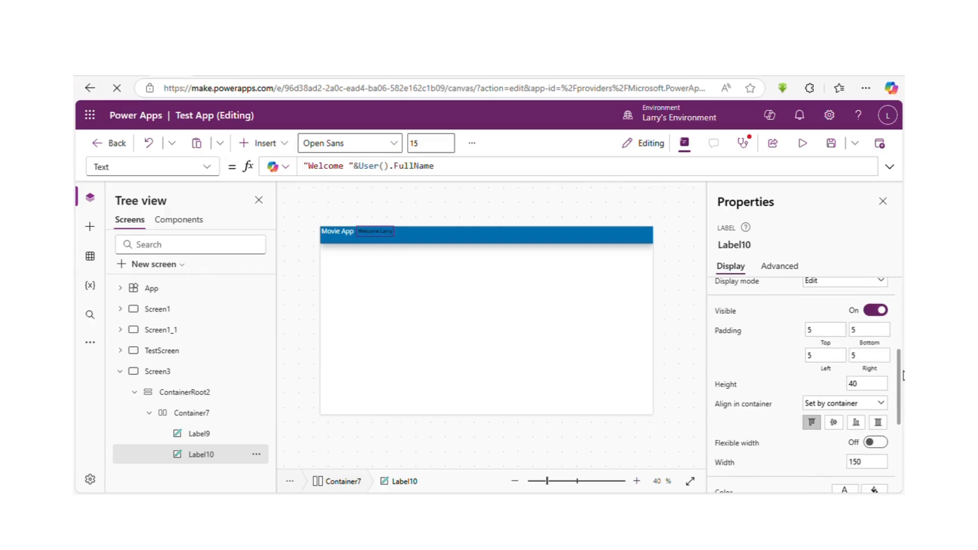
scroll(902, 445, "down", 3)
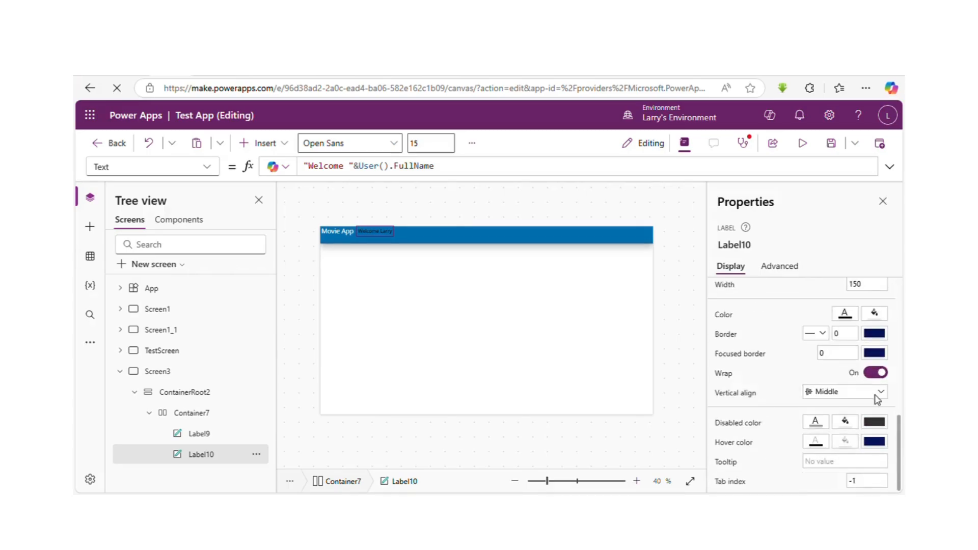
left_click(847, 316)
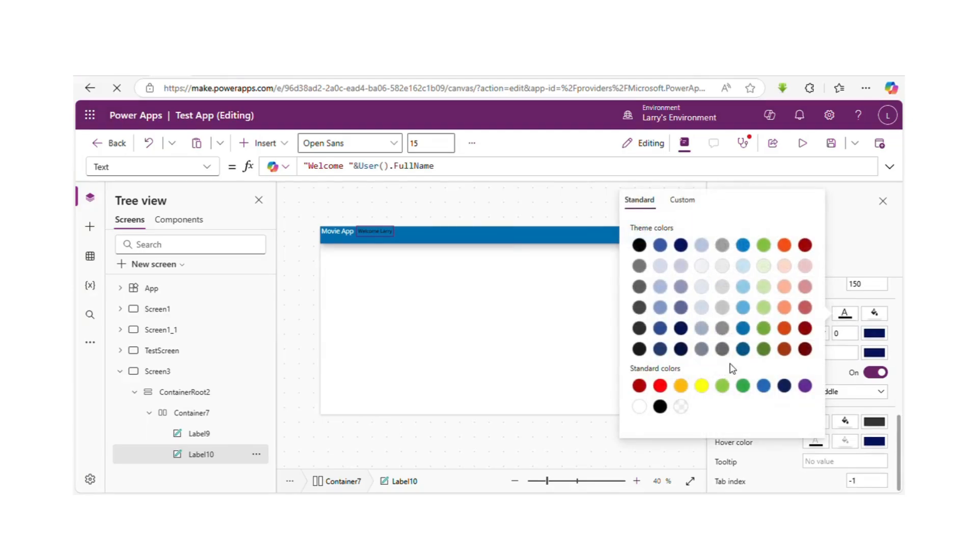
left_click(640, 408)
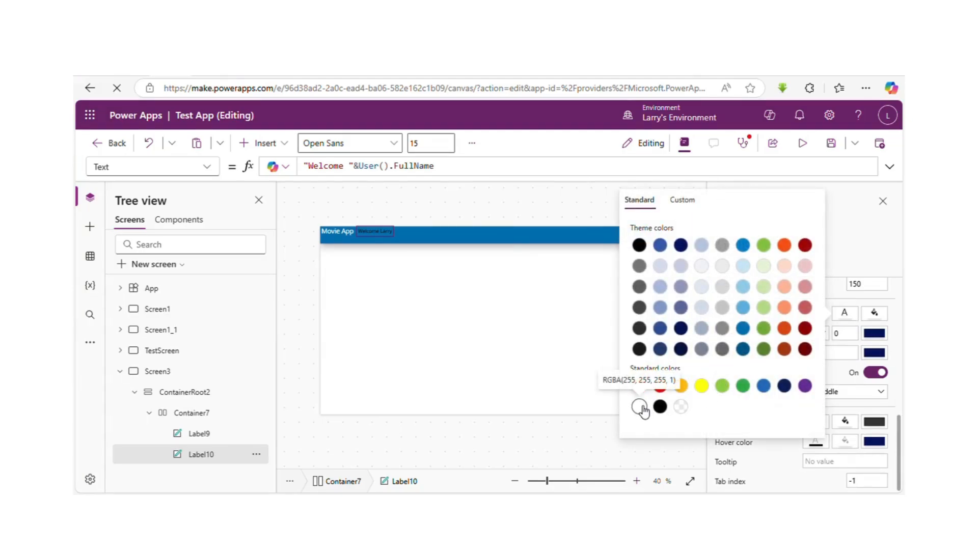
left_click(502, 204)
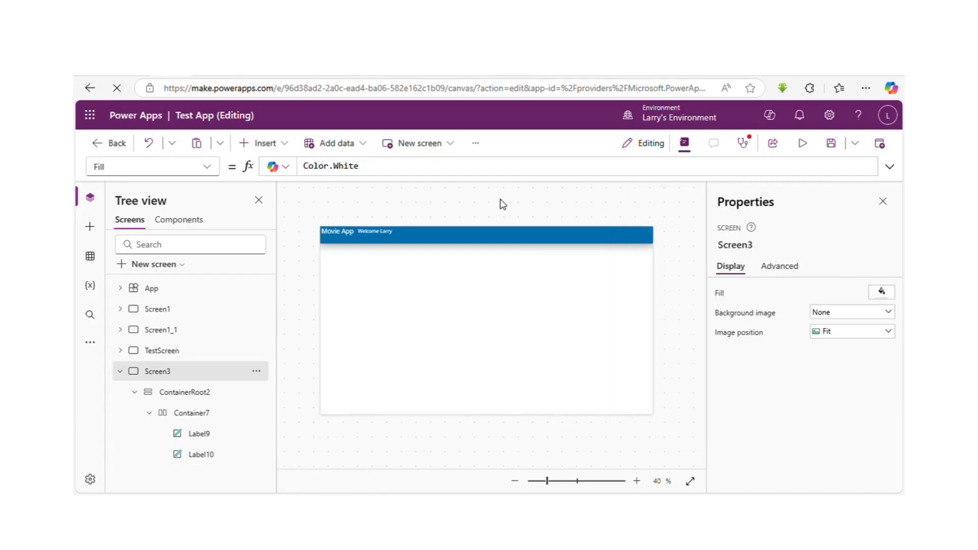
Align the contents of Container7 vertically to the middle and justify them horizontally with space between.
left_click(390, 236)
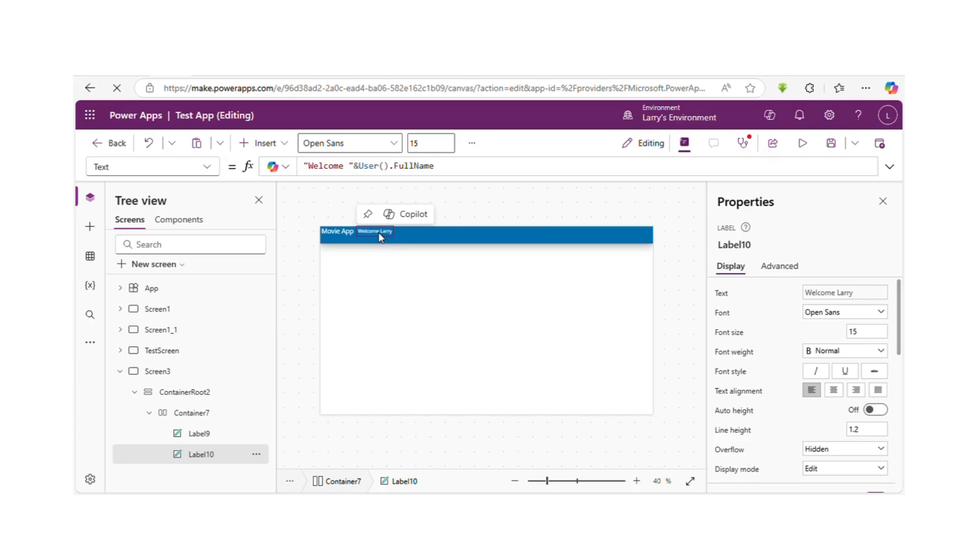
left_click(438, 240)
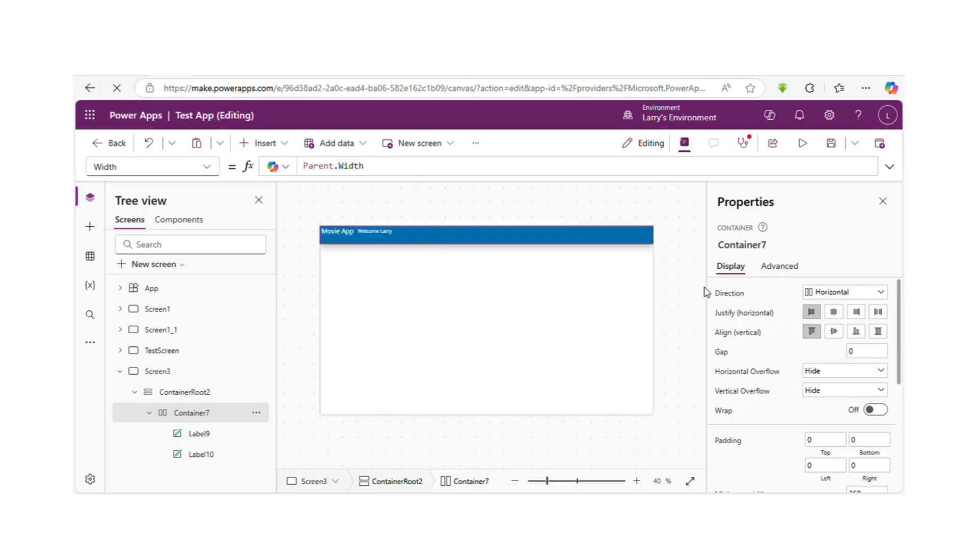
left_click(835, 332)
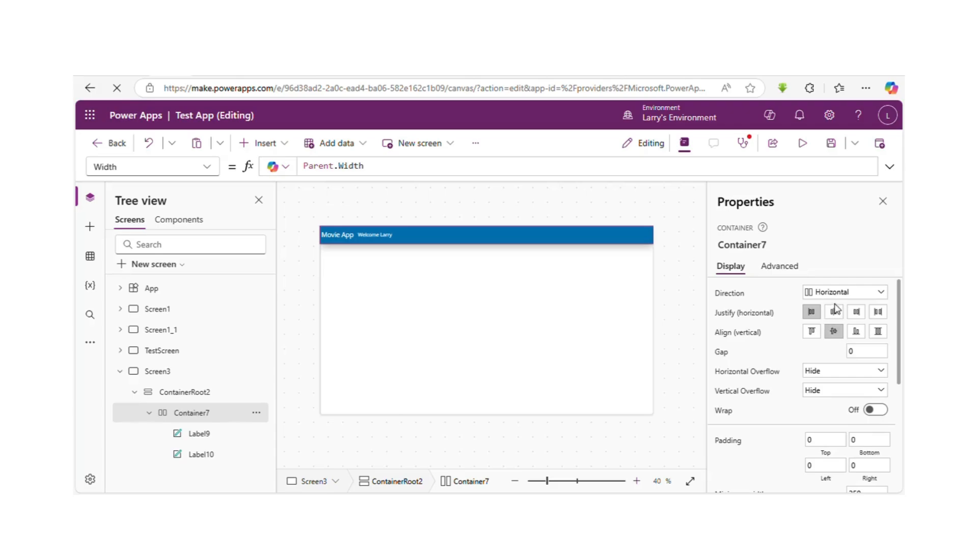
left_click(863, 317)
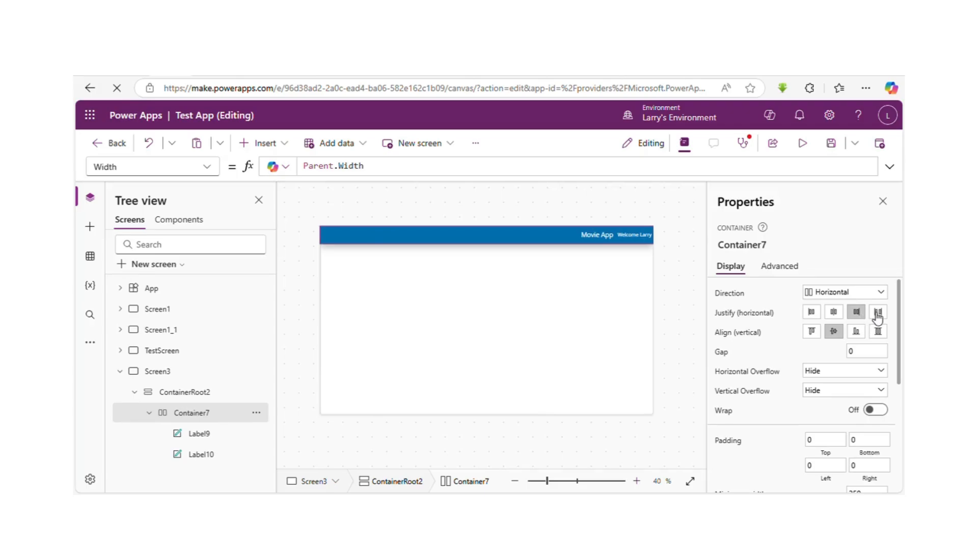
left_click(877, 315)
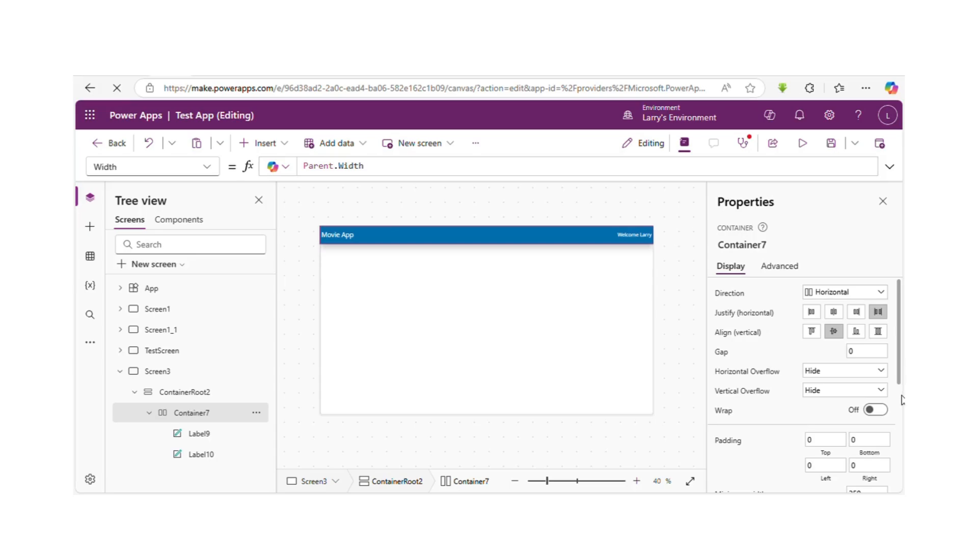
Set the padding of Container7 to 40 on the left and 45 on the right.
scroll(902, 400, "down", 3)
scroll(901, 349, "up", 3)
left_click(833, 468)
left_click(868, 469)
type("40")
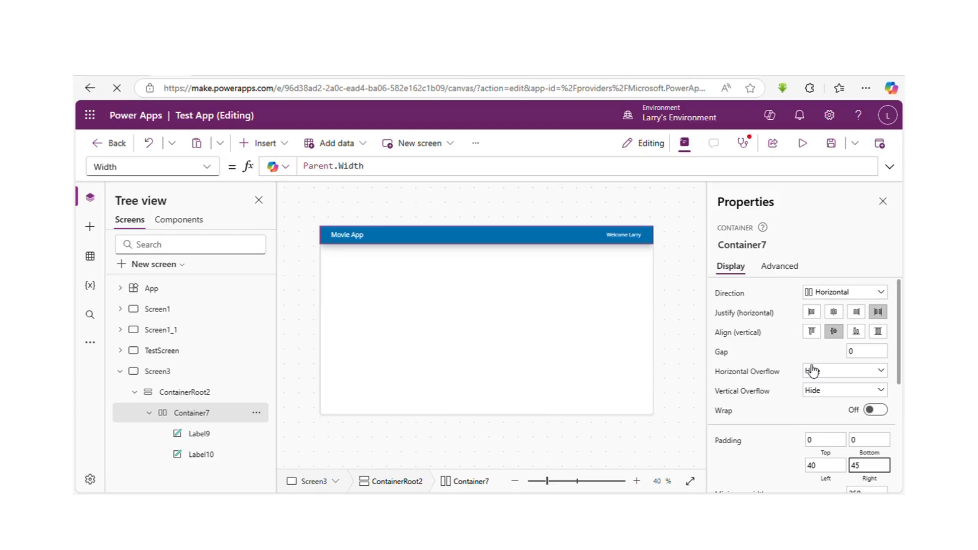
Preview the header with its spaced labels, return to editing and dismiss the testing tip.
left_click(809, 147)
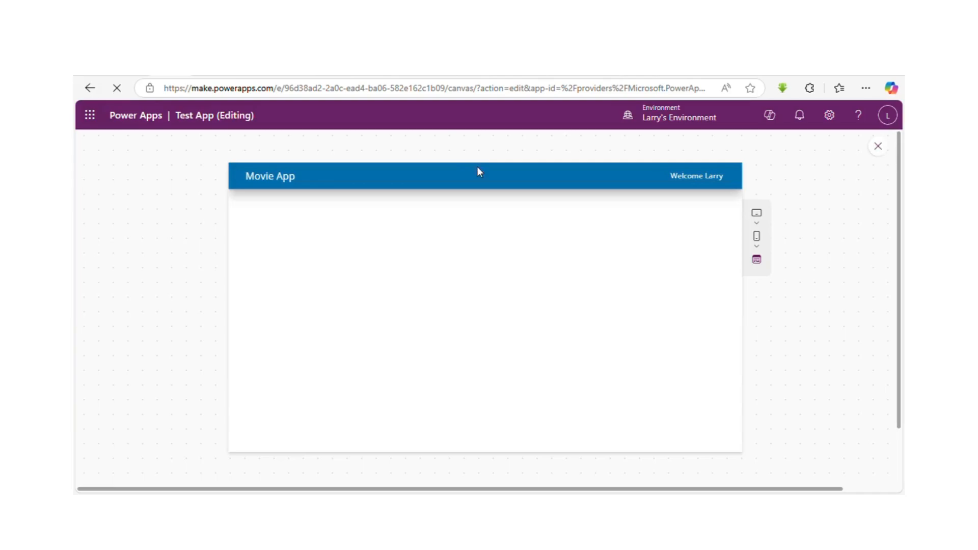
left_click(878, 147)
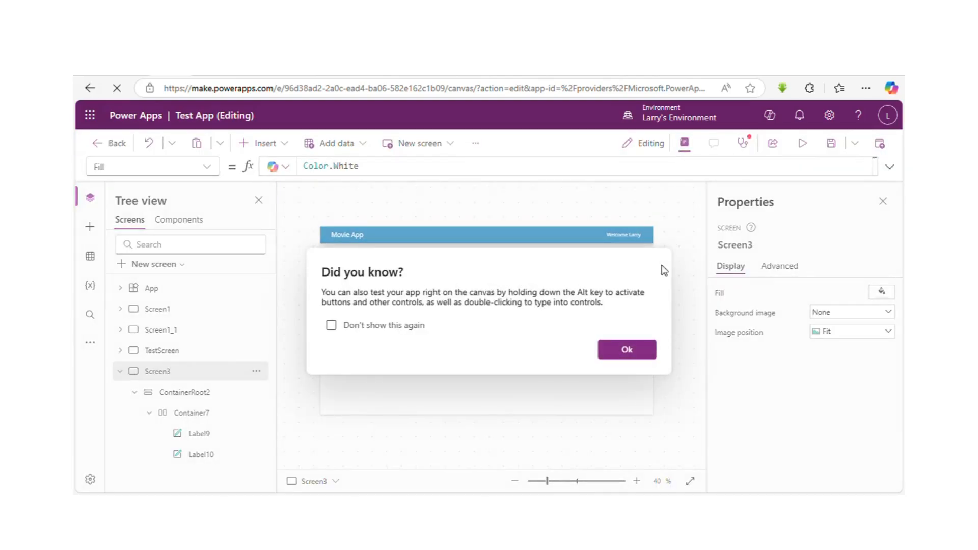
left_click(625, 356)
Look at the layout of Screen1_1 for comparison, and return to the root container of Screen3.
left_click(398, 332)
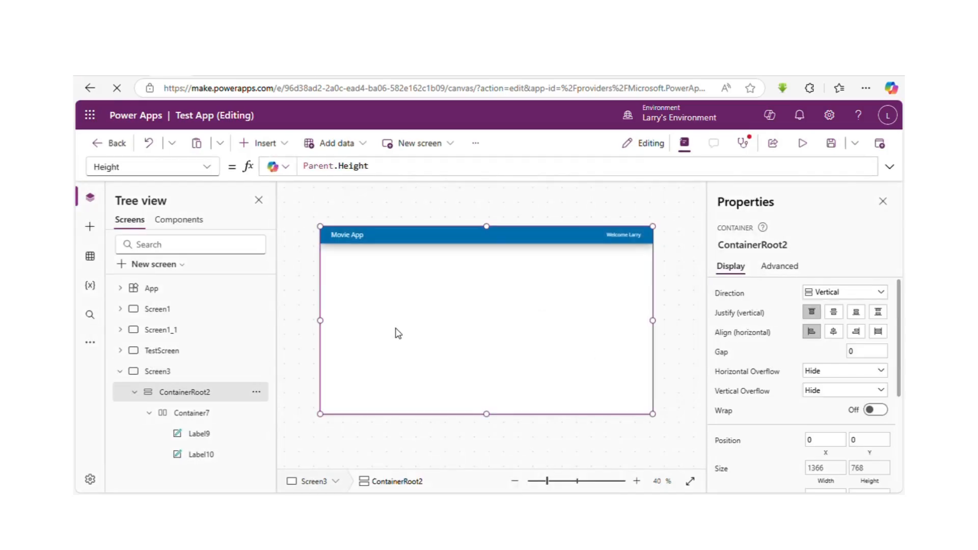
left_click(120, 372)
left_click(149, 332)
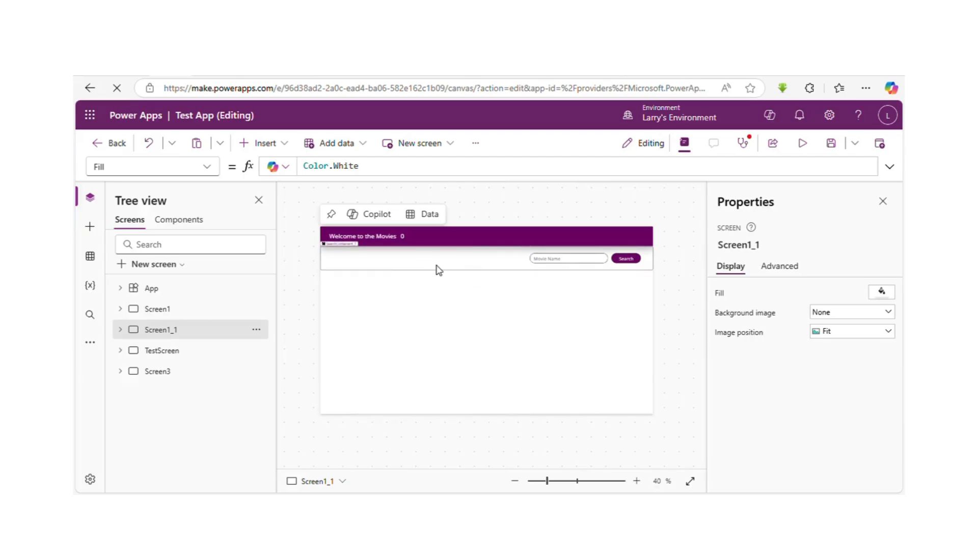
left_click(158, 372)
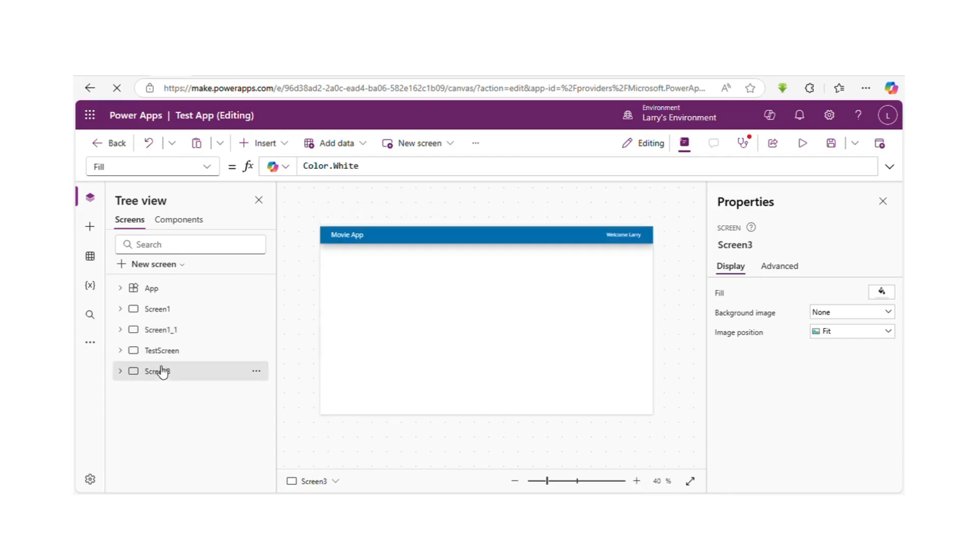
left_click(453, 327)
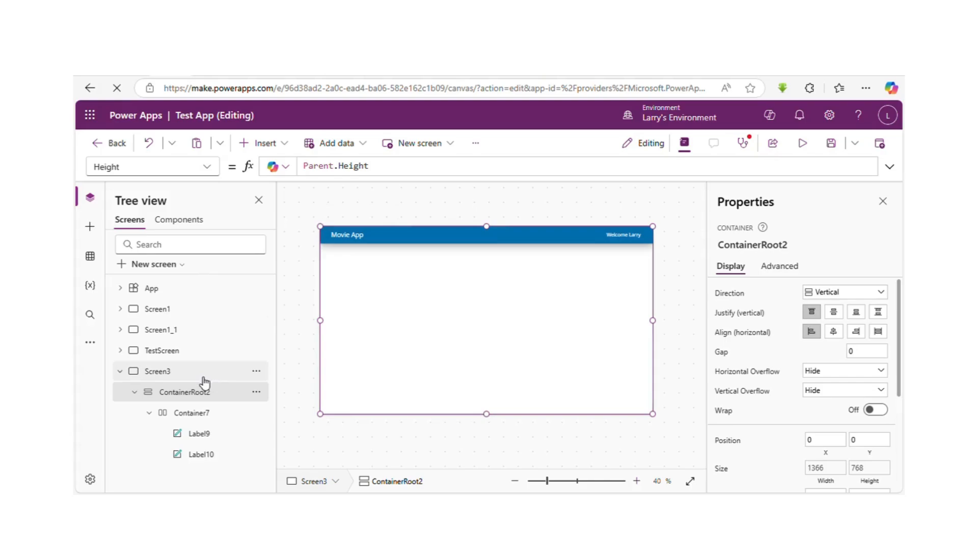
Collapse Container7 in the screen structure and rename it Container7Header.
left_click(149, 414)
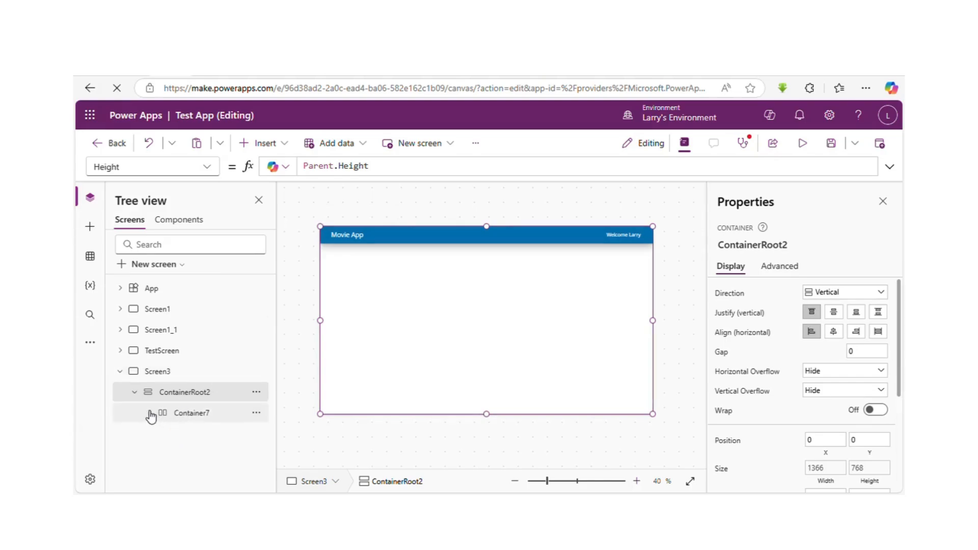
left_click(256, 413)
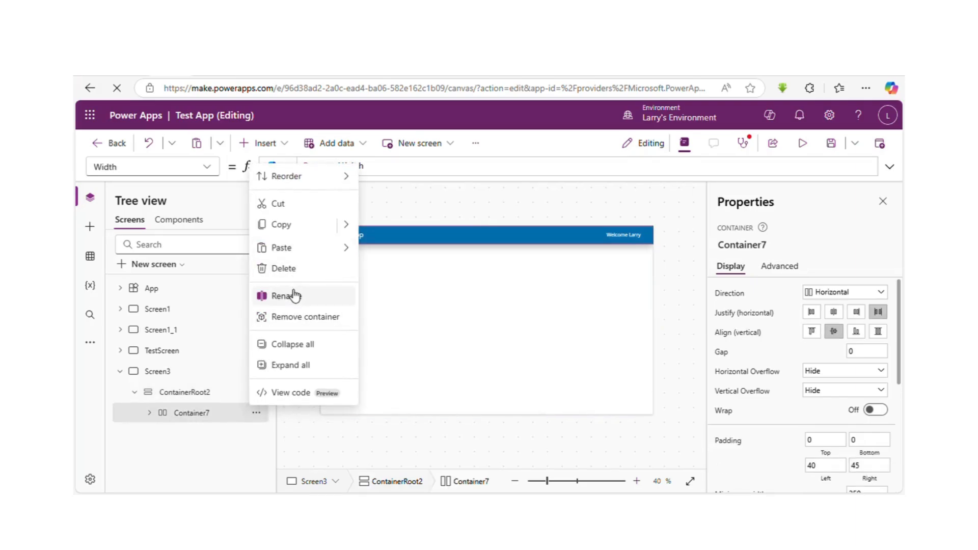
left_click(293, 295)
left_click(246, 416)
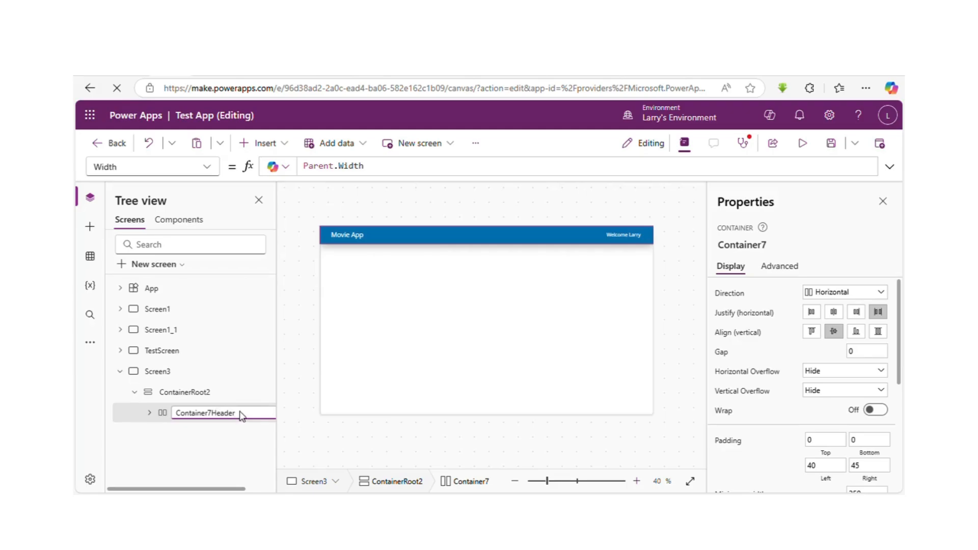
key("Return")
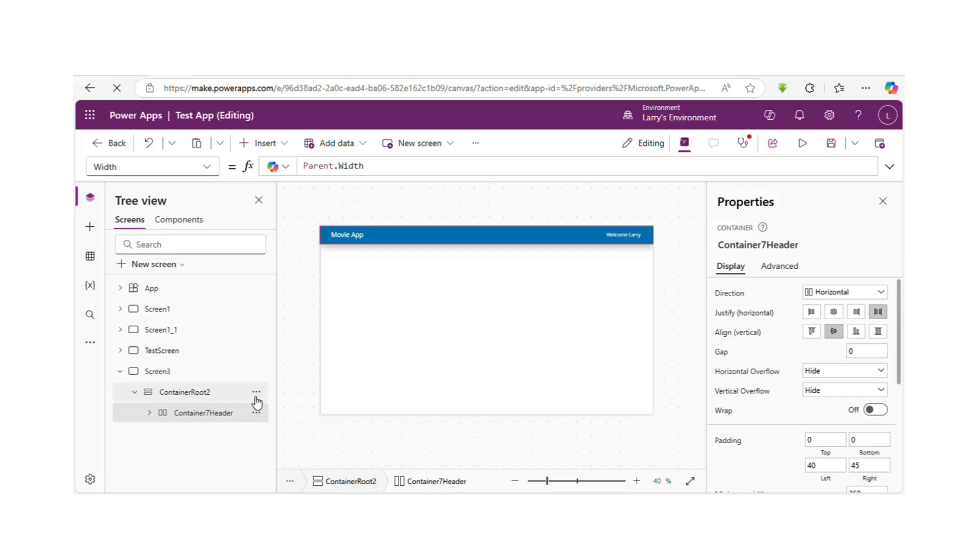
Insert a horizontal container inside ContainerRoot2, beneath the header container.
left_click(371, 333)
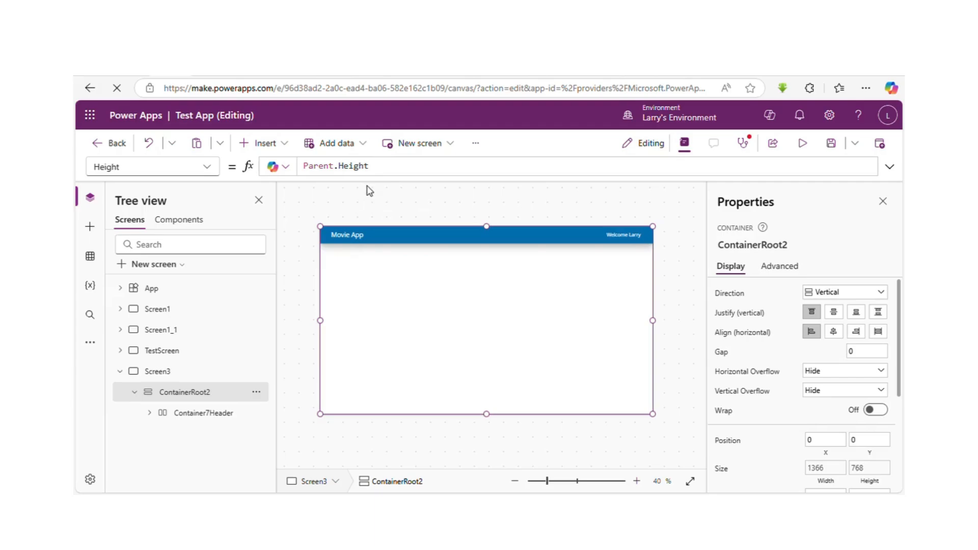
left_click(259, 146)
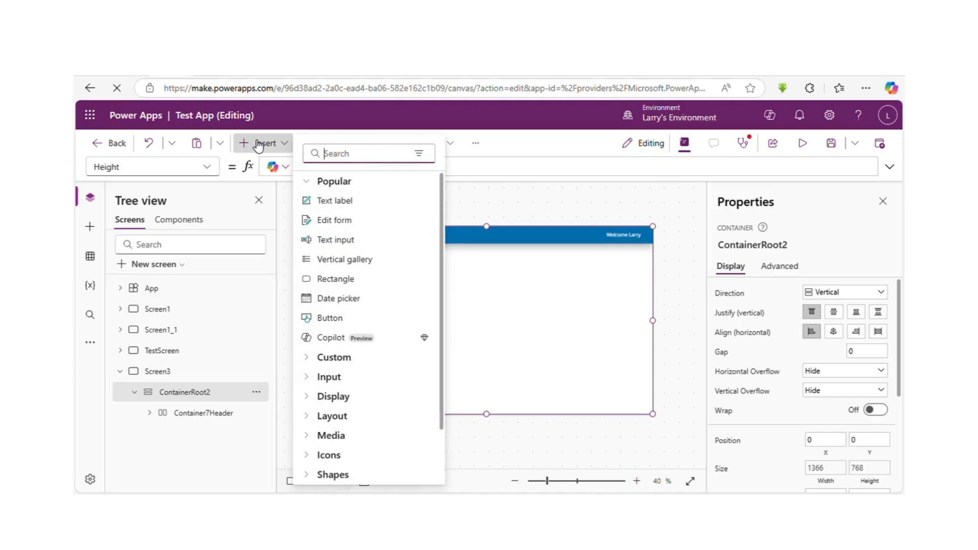
type("con")
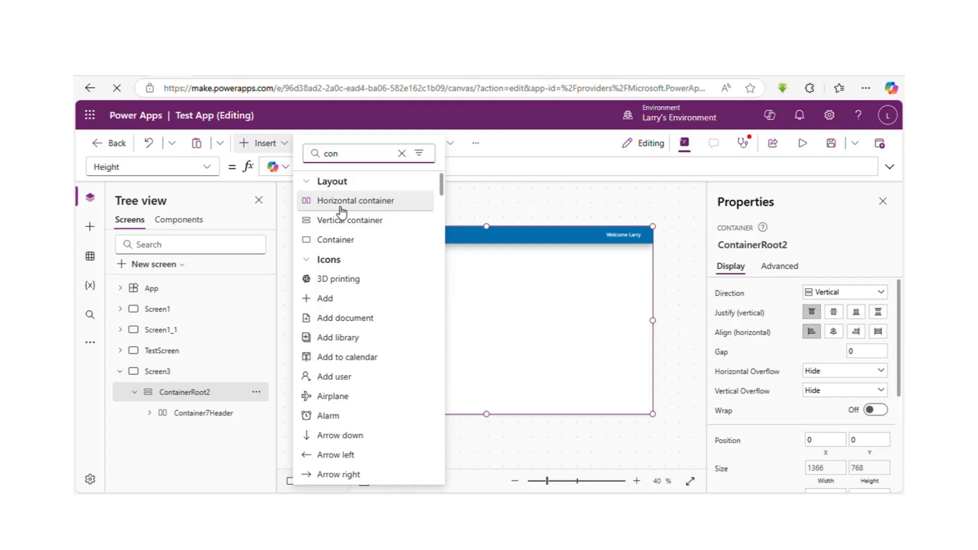
left_click(340, 206)
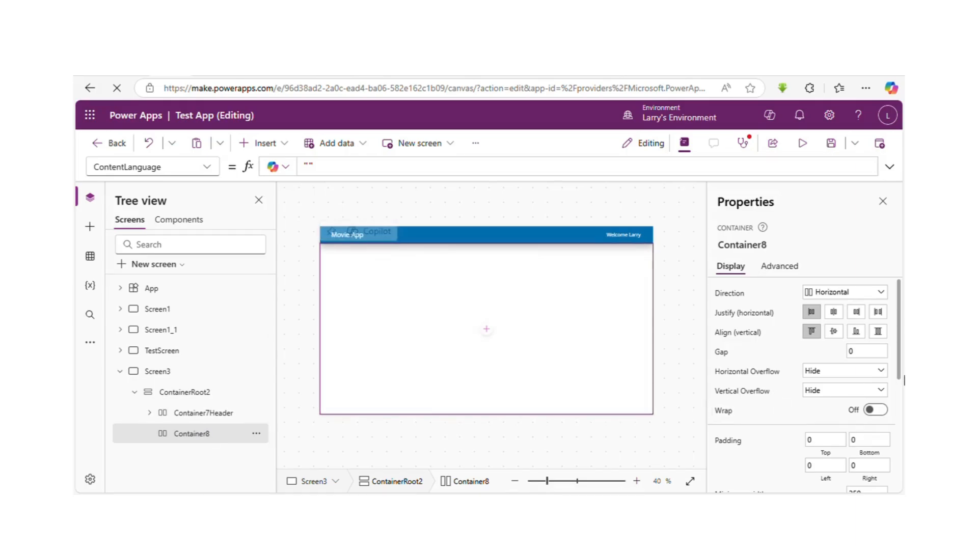
Turn off flexible height for Container8 and set its height to 100.
scroll(902, 394, "down", 4)
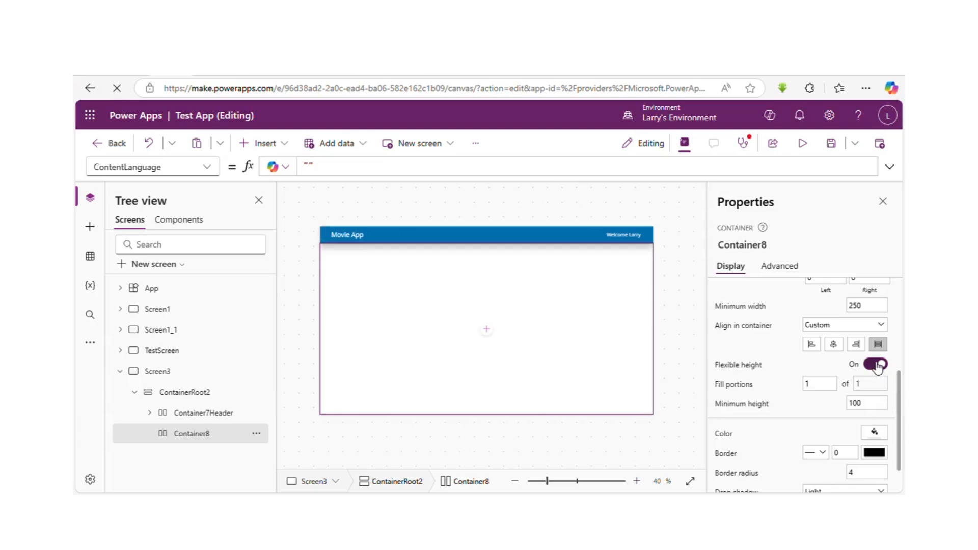
left_click(875, 364)
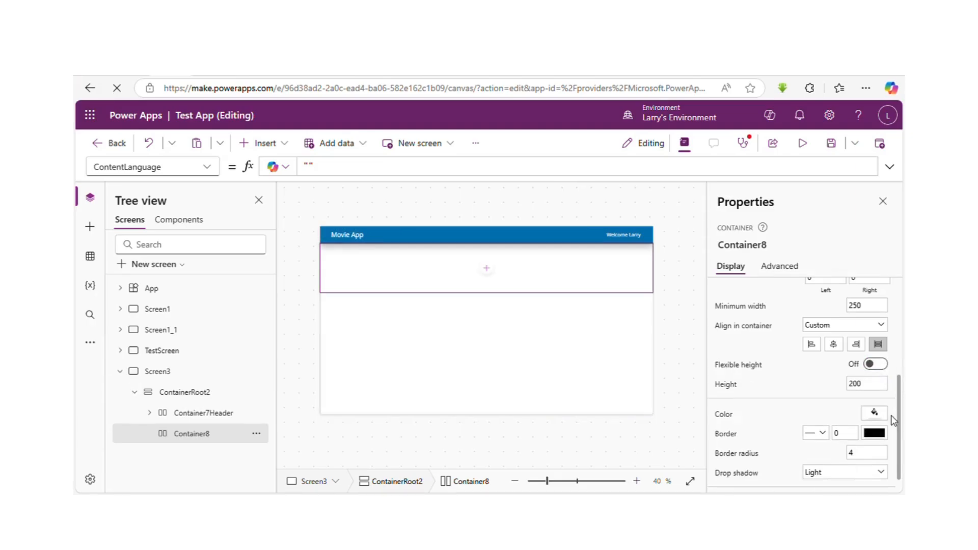
left_click(859, 388)
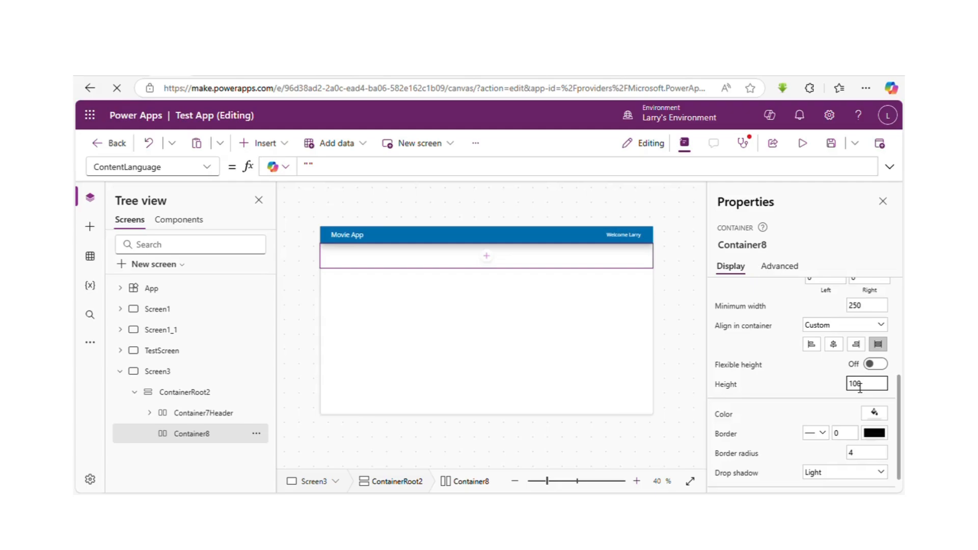
Preview the screen with the new container under the header, return to editing and dismiss the testing tip.
left_click(804, 148)
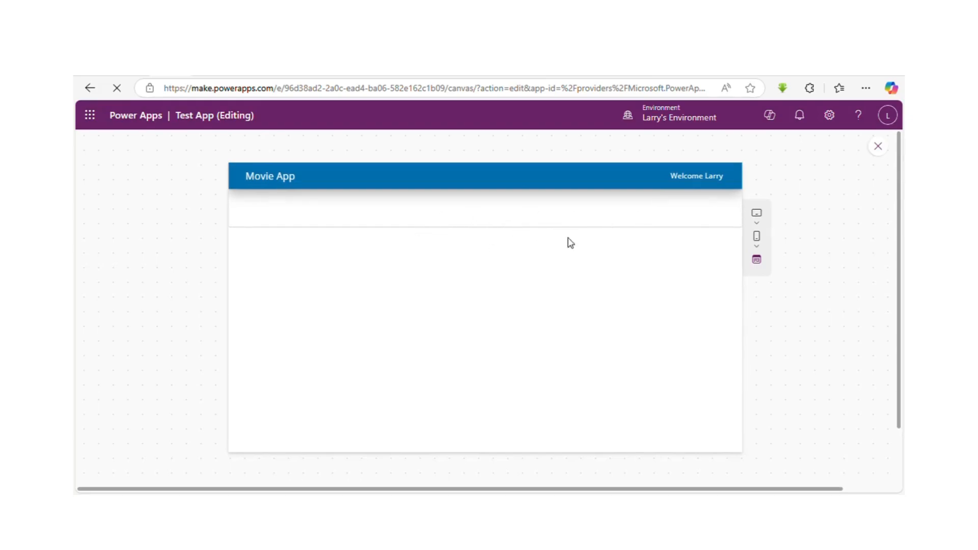
left_click(878, 146)
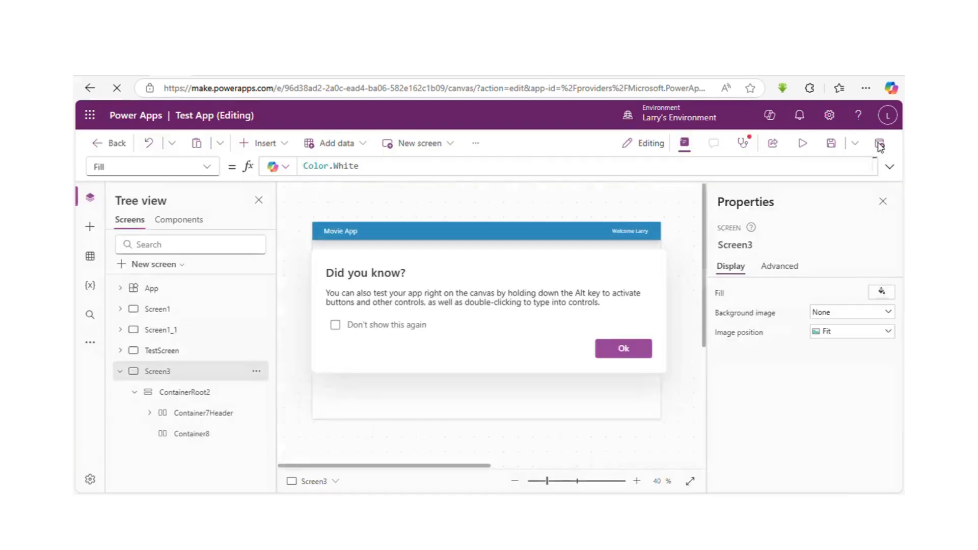
left_click(643, 352)
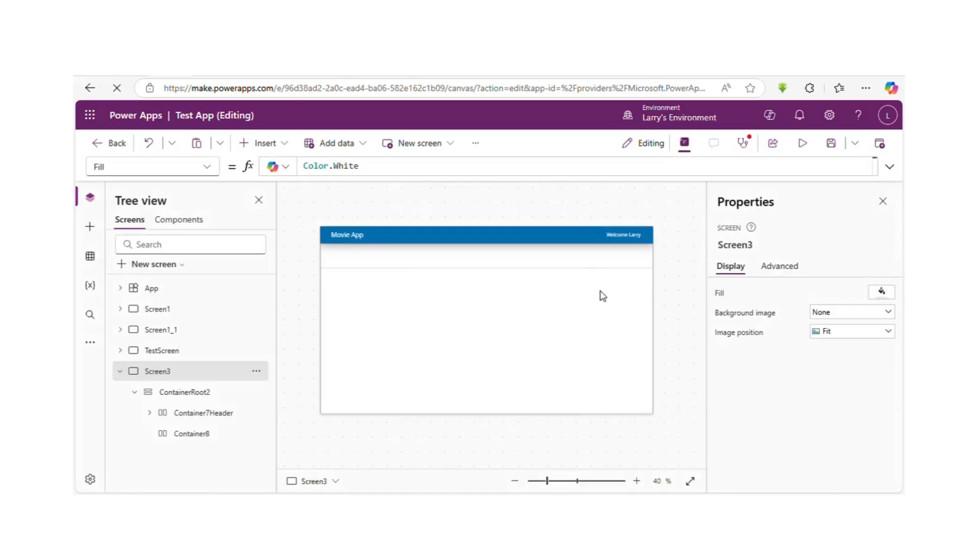
Set Container8's border style to None, its border radius to 0 and its drop shadow to None.
left_click(601, 267)
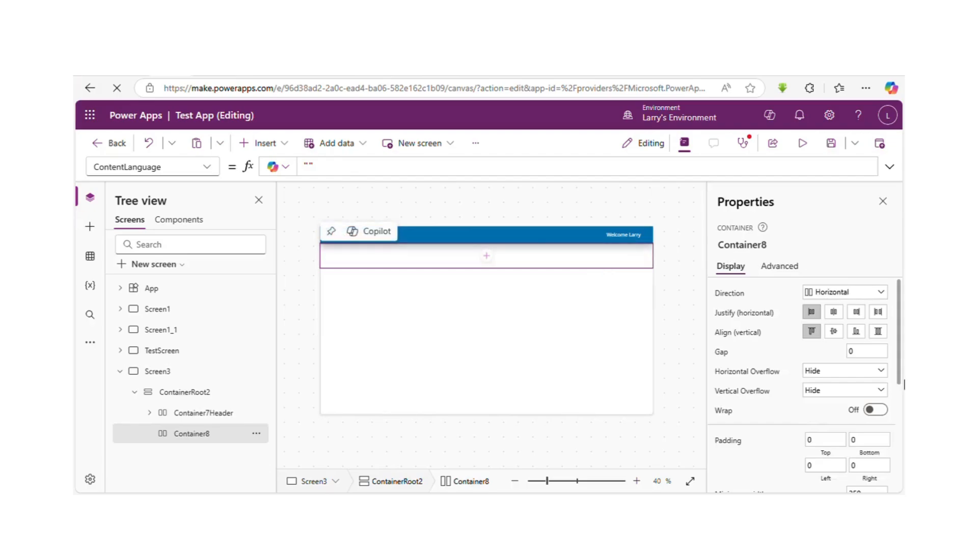
scroll(902, 415, "down", 10)
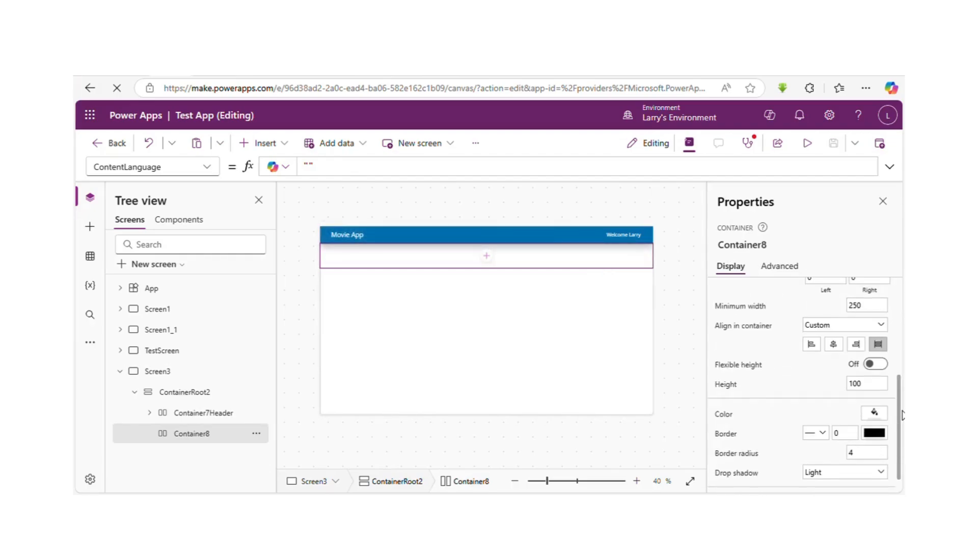
left_click(816, 433)
left_click(809, 403)
left_click(867, 453)
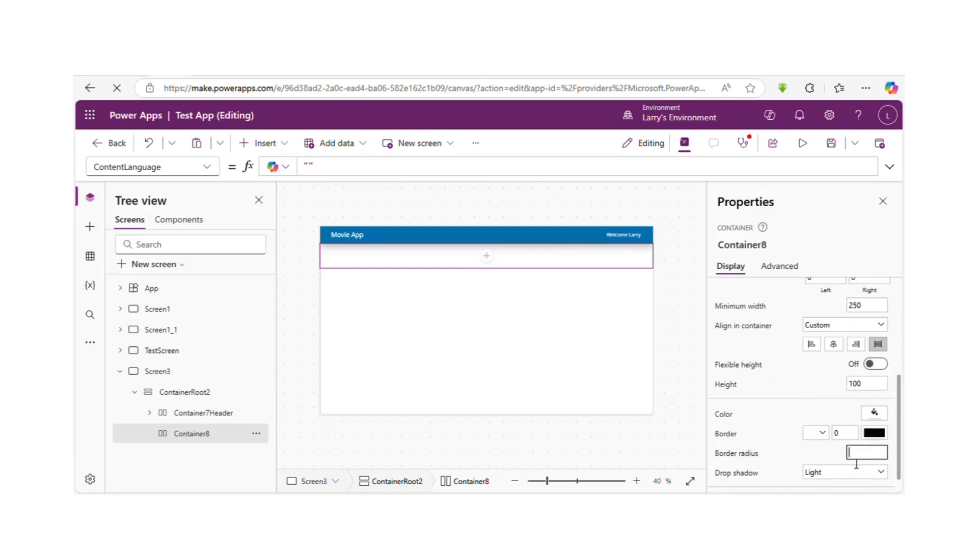
left_click(832, 471)
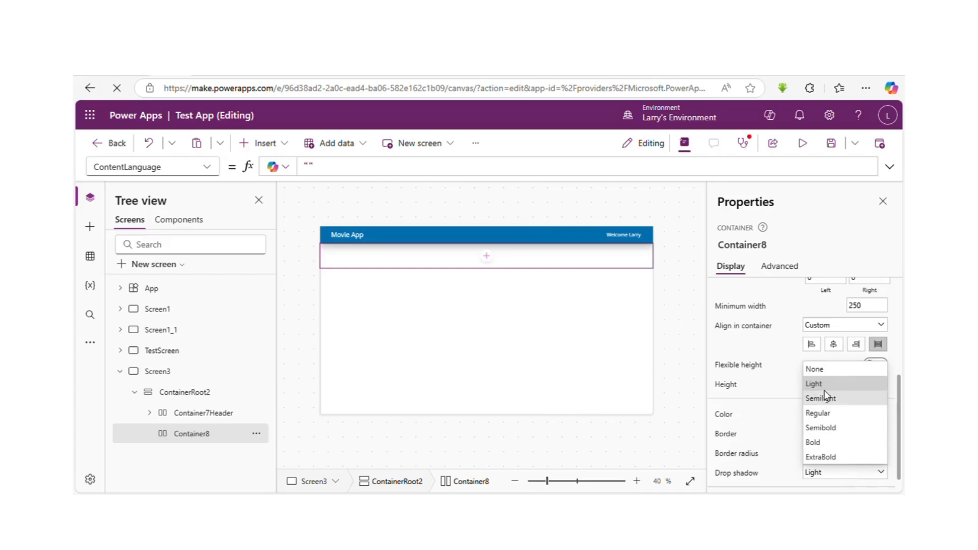
left_click(835, 369)
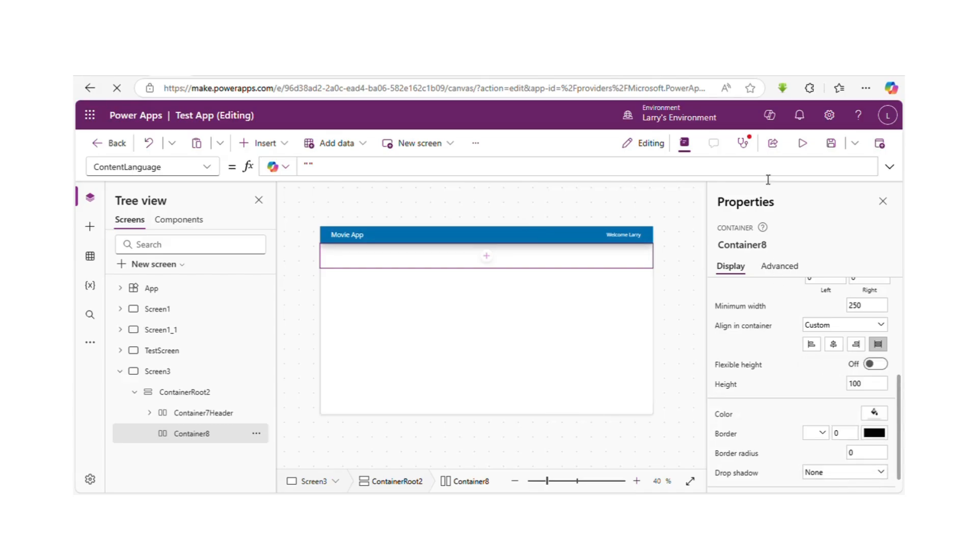
Preview the screen to check Container8 without border and shadow, return to editing and dismiss the testing tip.
left_click(801, 143)
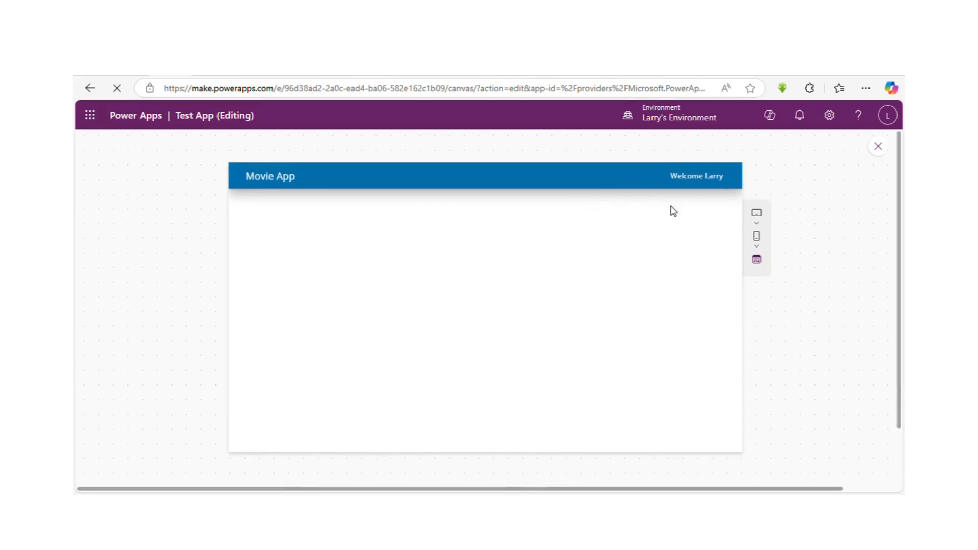
left_click(882, 154)
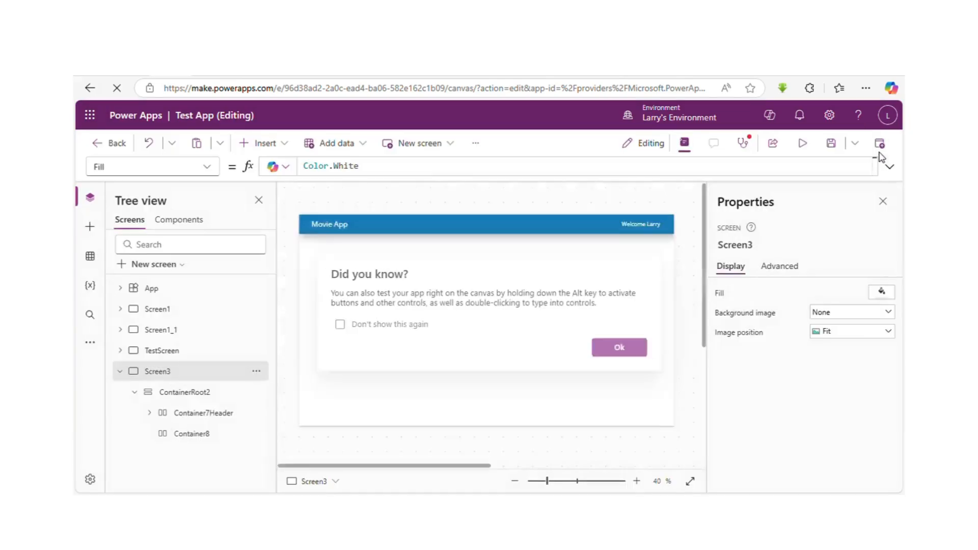
left_click(626, 349)
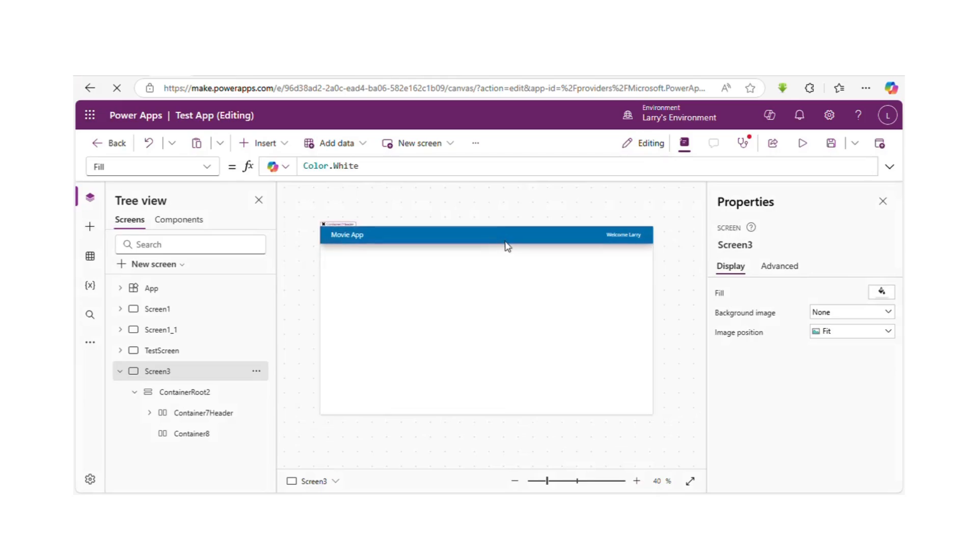
Insert a plain container inside Container8.
left_click(519, 264)
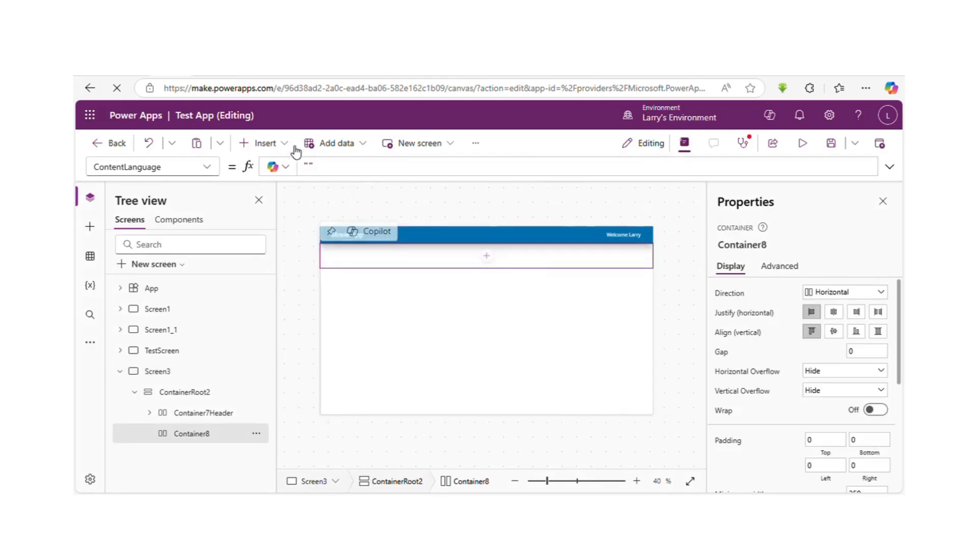
left_click(268, 144)
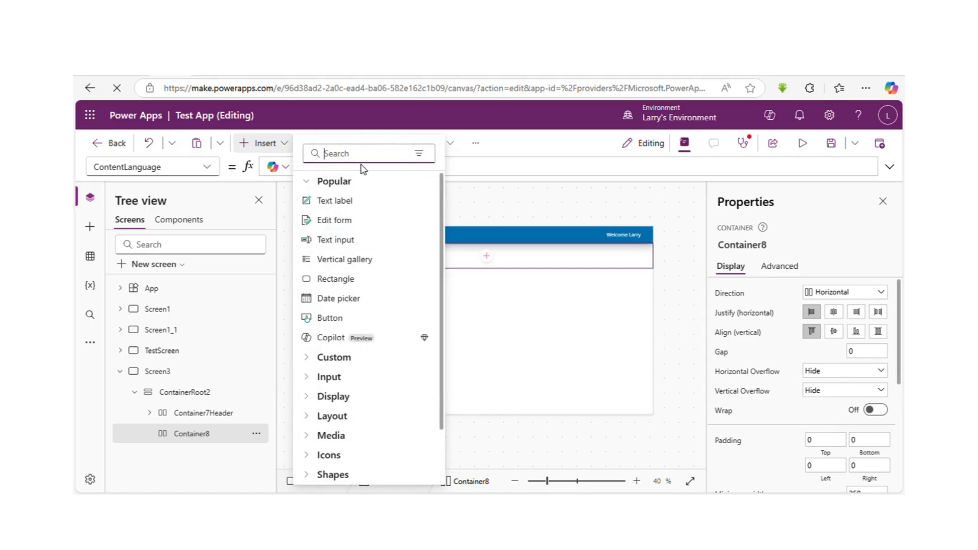
type("con")
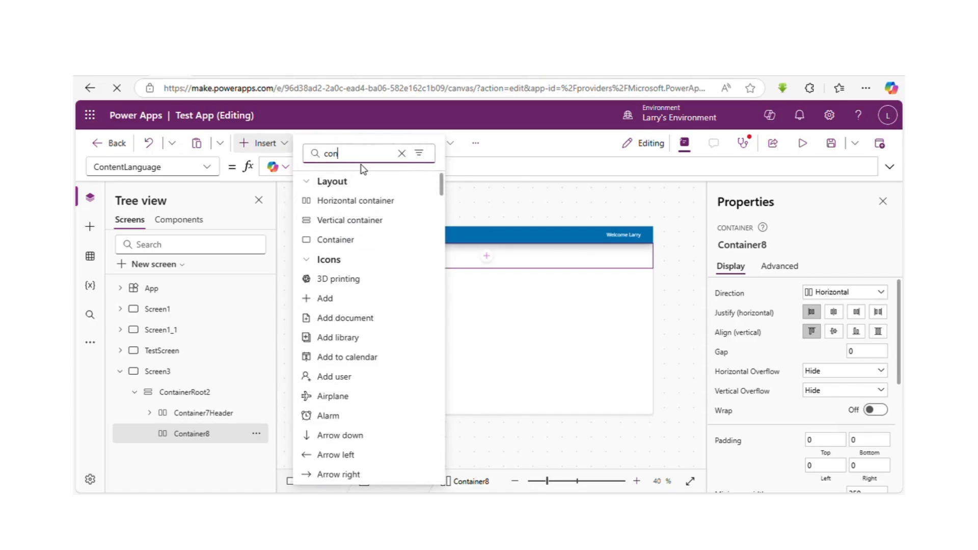
left_click(337, 240)
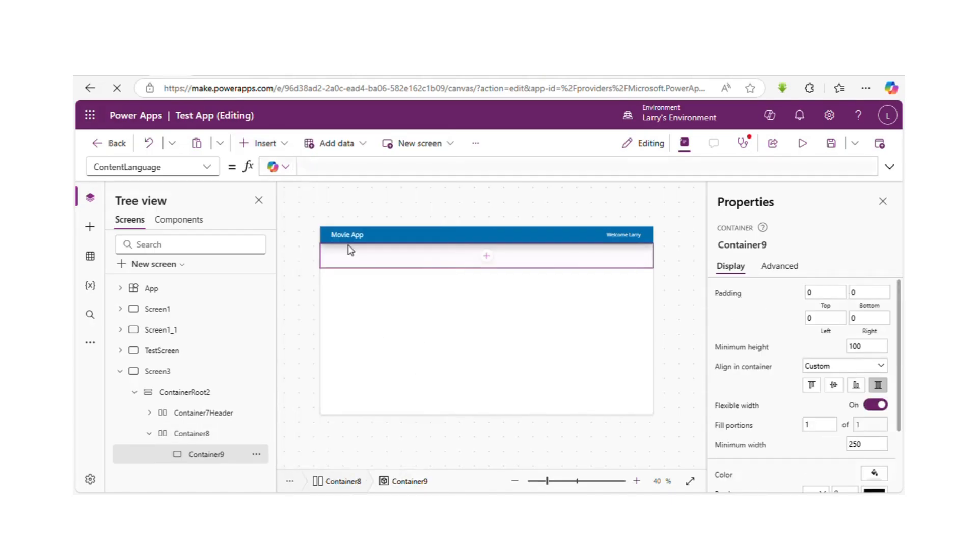
Turn off flexible width for Container9 and set its width to 300.
left_click(883, 405)
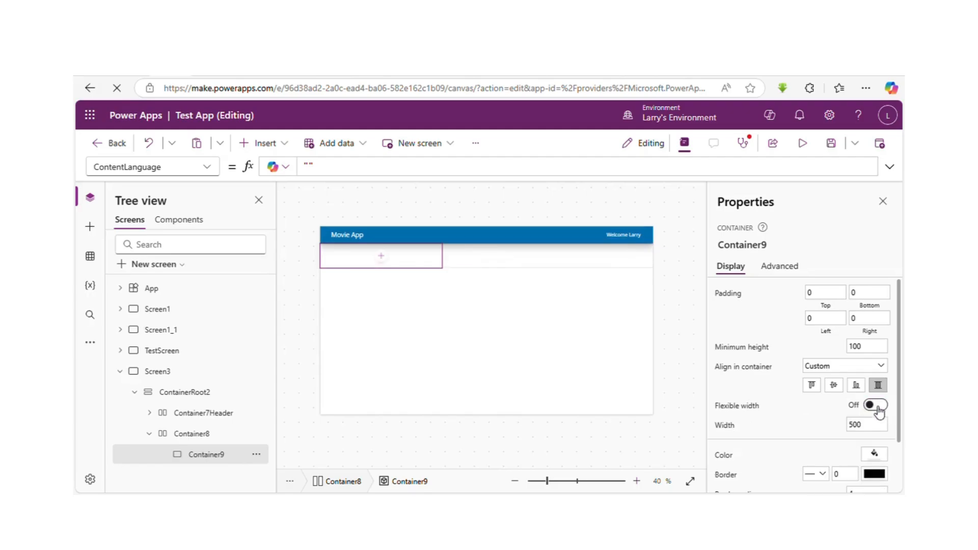
left_click(872, 429)
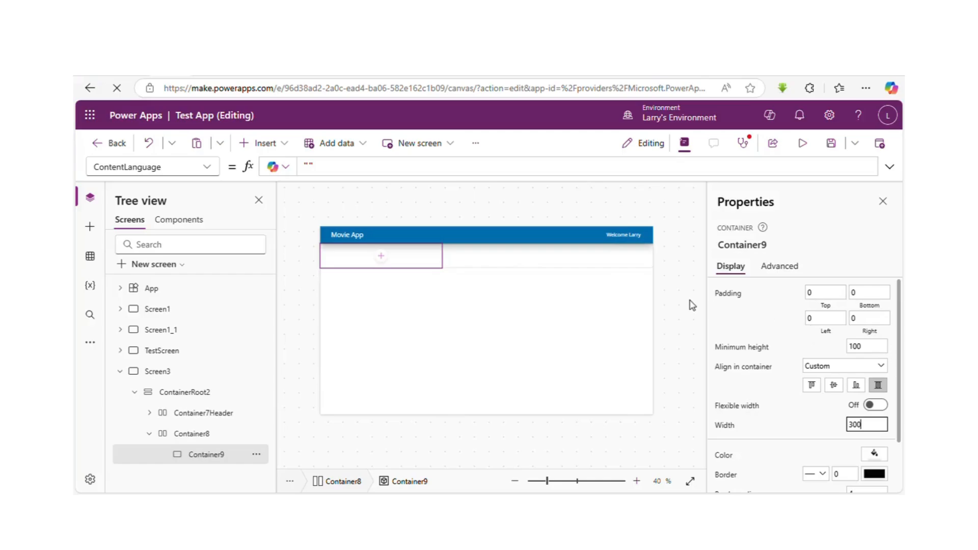
key("ctrl+c")
Set the Height property of Container9 to 35 and align it to the vertical centre of its parent container.
left_click(176, 176)
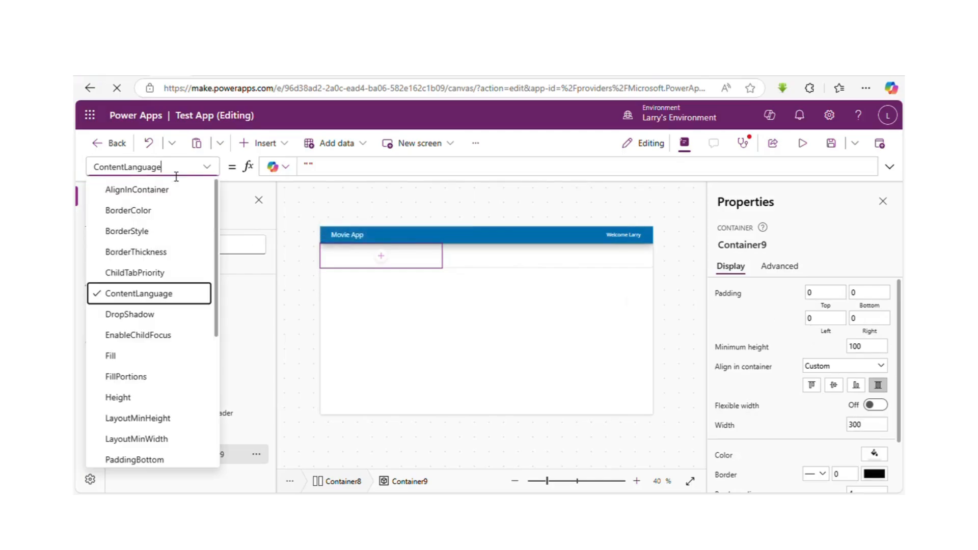
type("h")
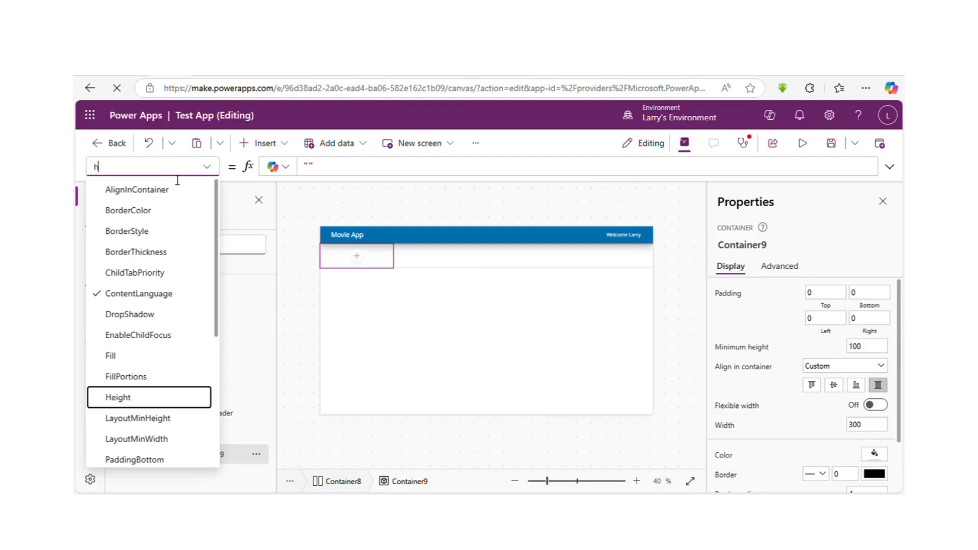
left_click(153, 398)
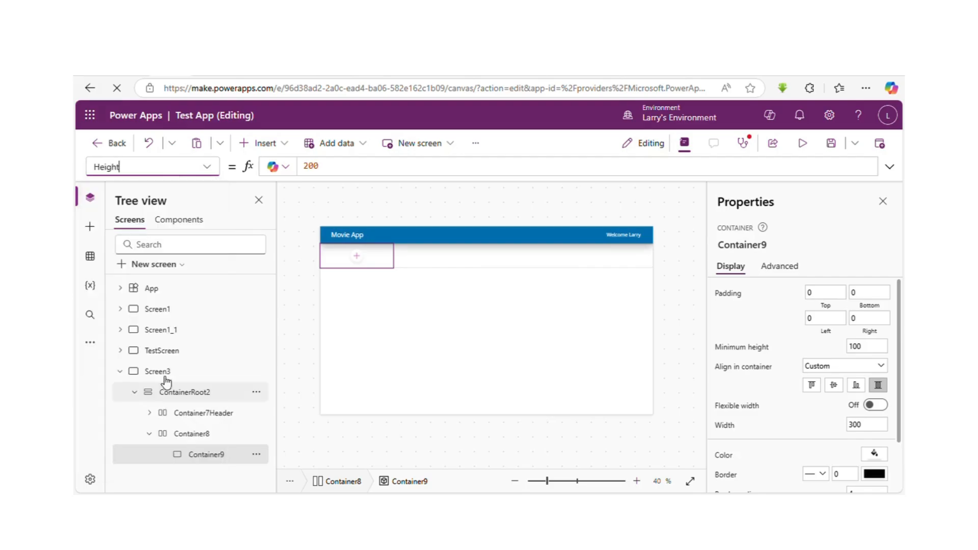
left_click(335, 177)
key("ctrl+a")
type("2")
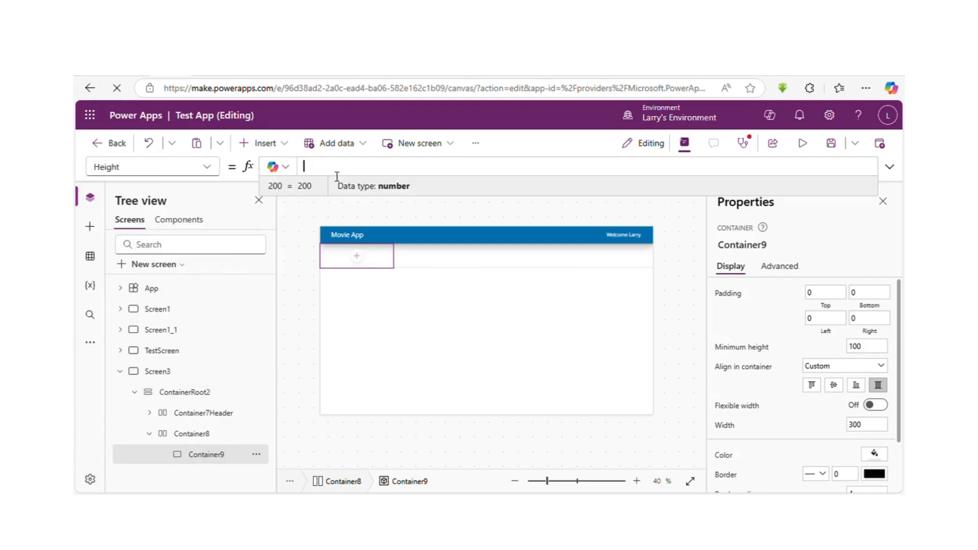
type("35")
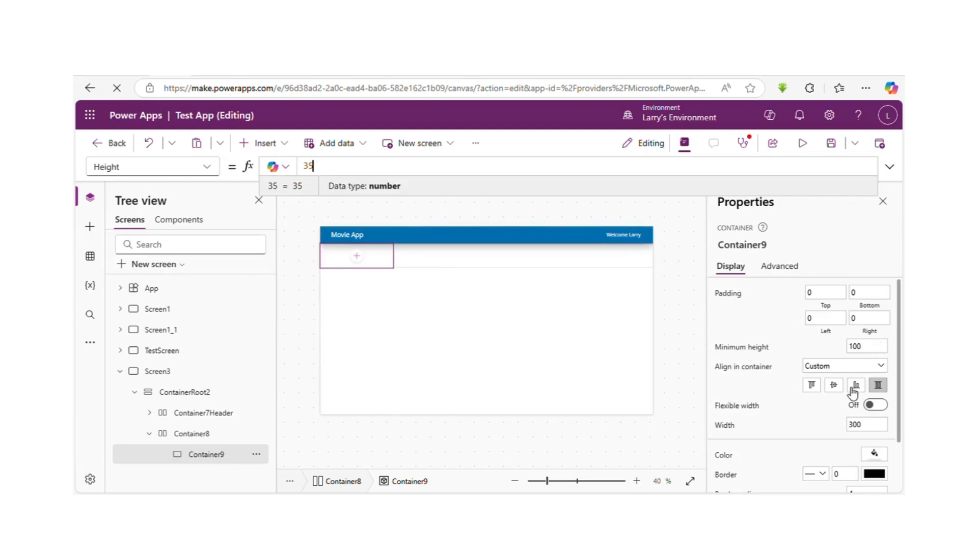
left_click(834, 387)
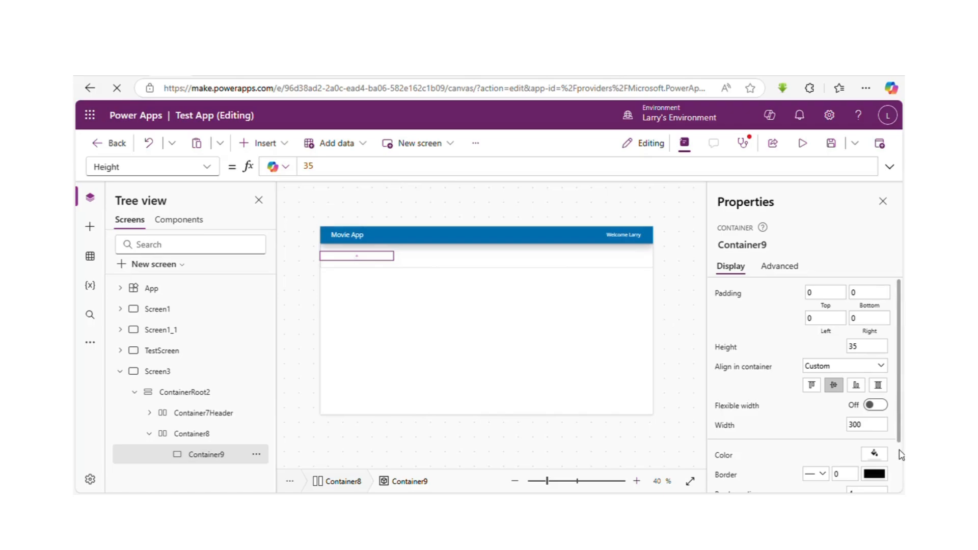
Give Container9 a border radius of 35 and a solid border with a thickness of 0.1.
scroll(900, 454, "down", 2)
left_click(867, 436)
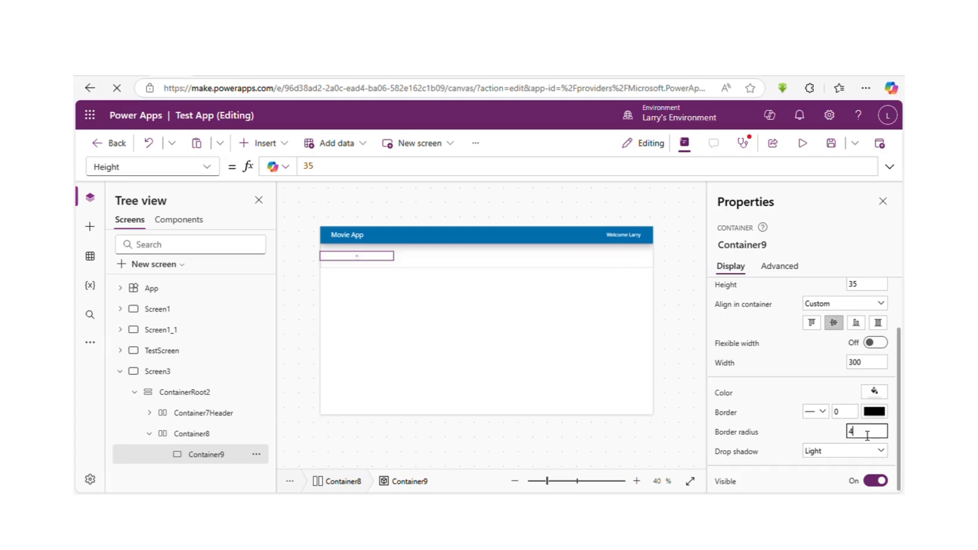
type("35")
left_click(830, 414)
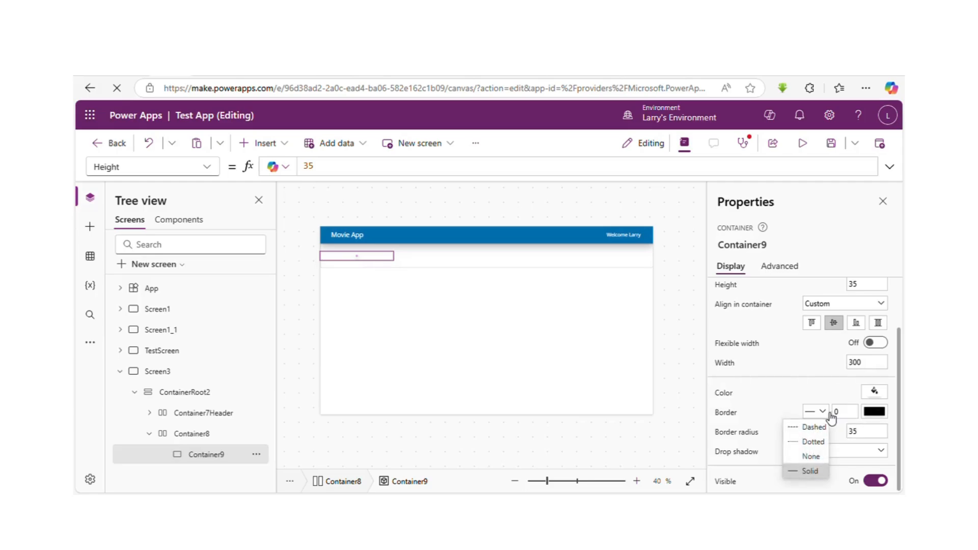
left_click(803, 469)
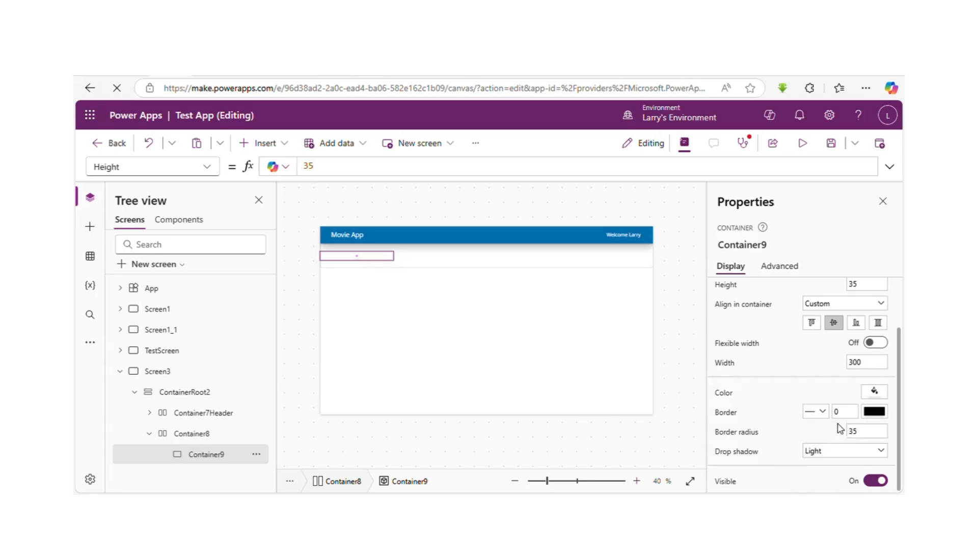
left_click(848, 421)
type(".1")
Preview the rounded container below the header, return to editing and dismiss the testing tip.
left_click(803, 145)
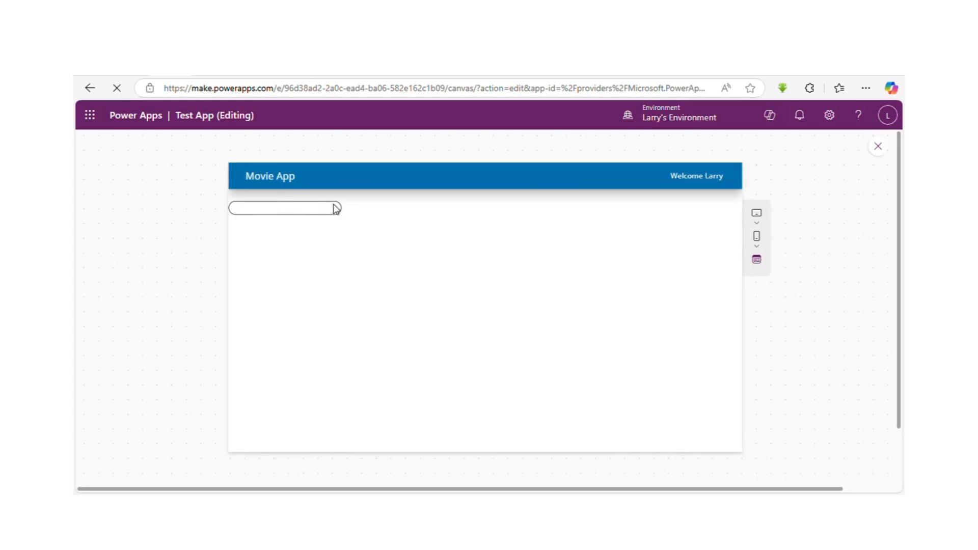
left_click(878, 147)
left_click(630, 351)
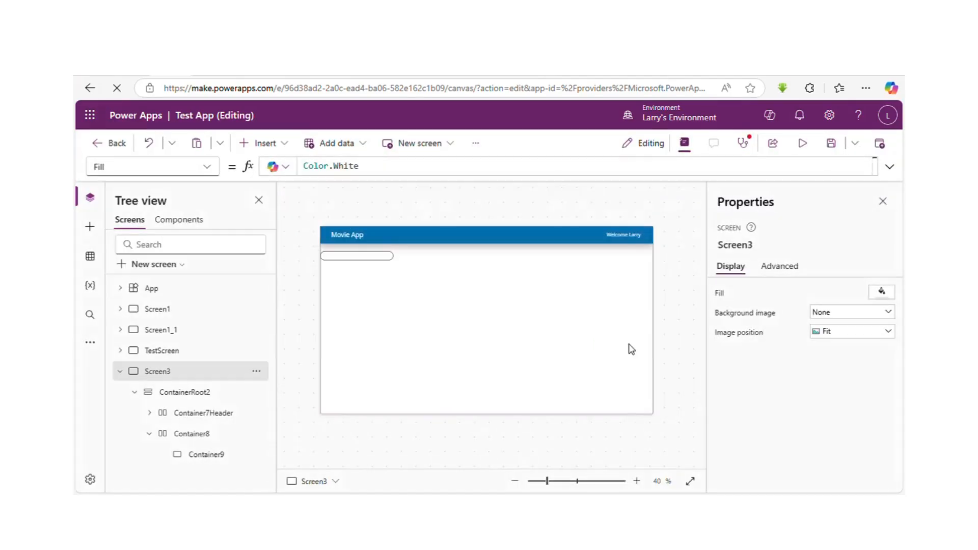
Insert a text input control inside the rounded Container9.
left_click(366, 260)
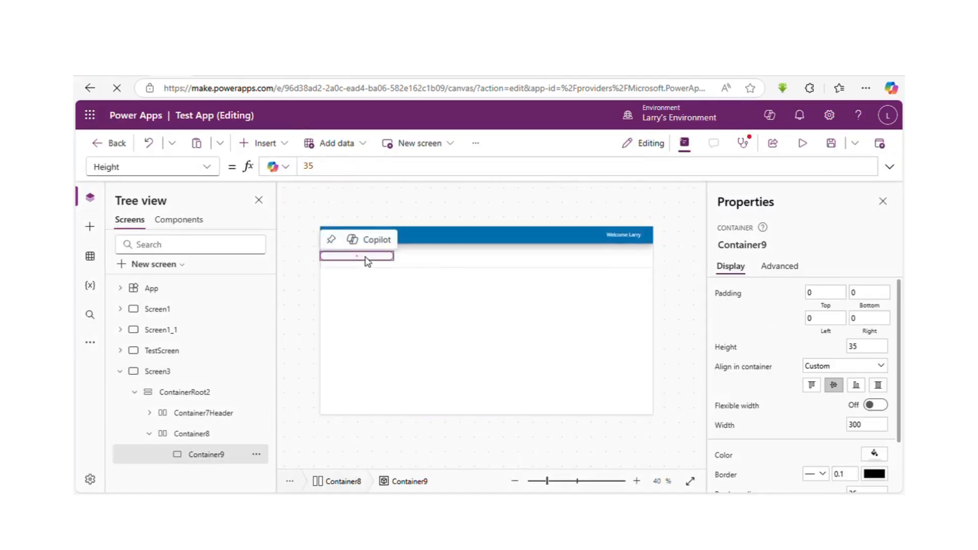
left_click(359, 257)
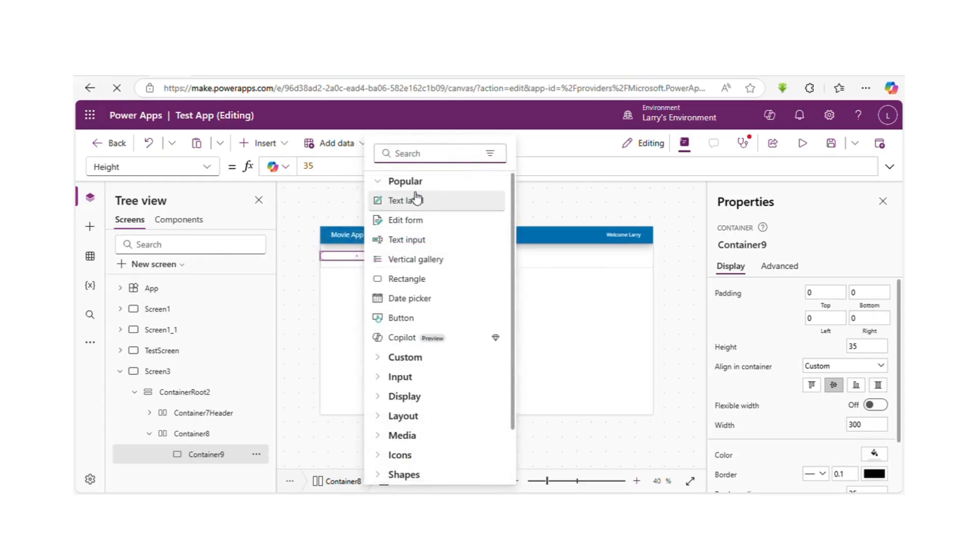
left_click(412, 241)
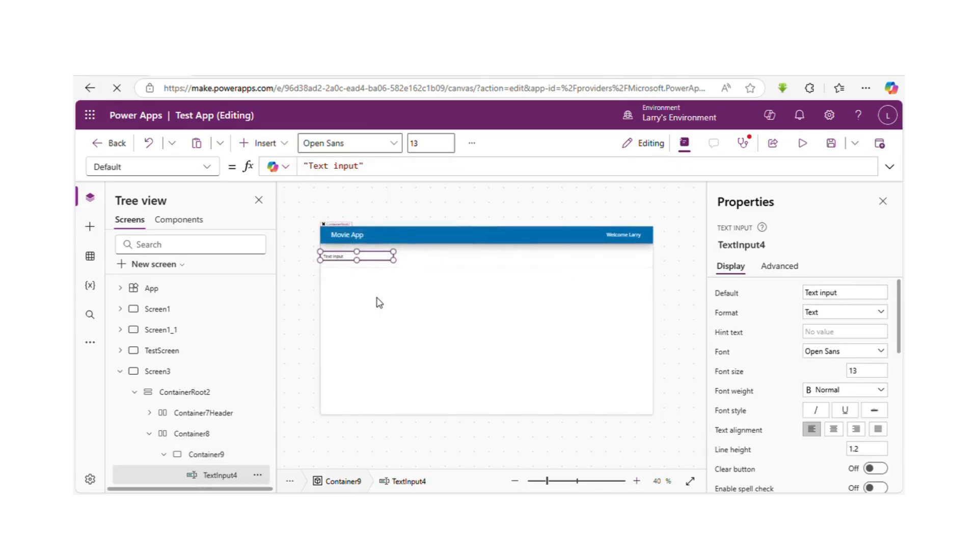
Clear the text input's default text and set its hint text to "Search".
left_click(847, 296)
key("BackSpace")
key("BackSpace")
key("BackSpace")
key("BackSpace")
key("BackSpace")
key("BackSpace")
key("BackSpace")
key("BackSpace")
key("BackSpace")
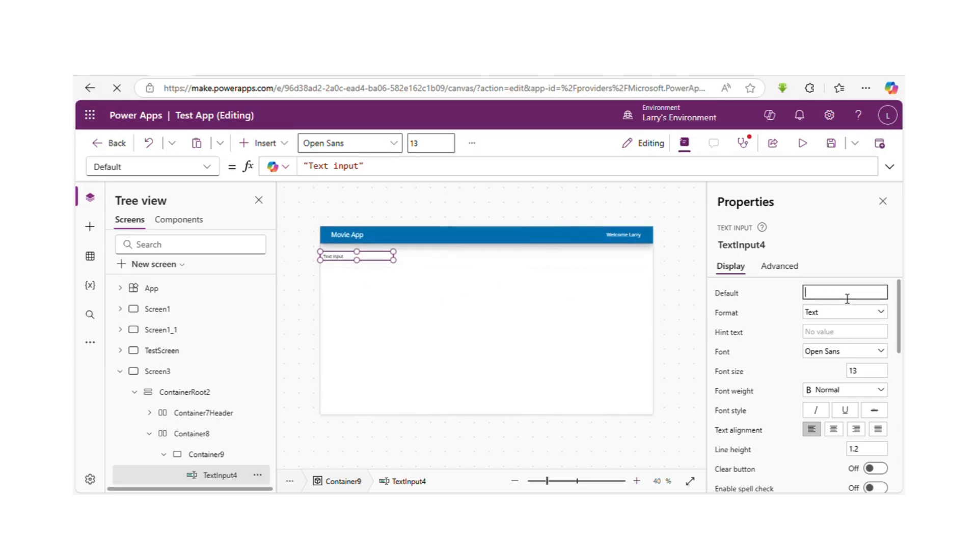
left_click(841, 333)
type("Search")
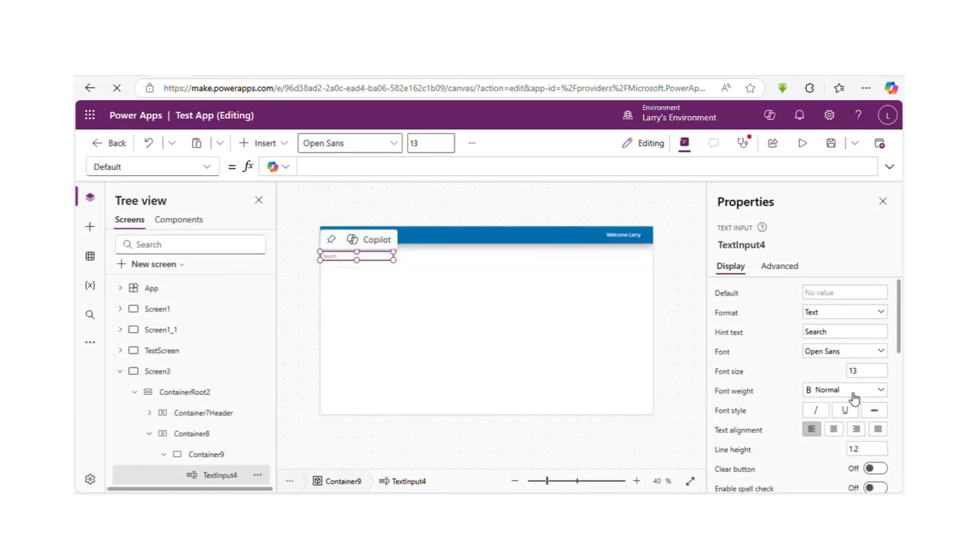
Set the left padding of the search text input to 17.
scroll(904, 413, "down", 4)
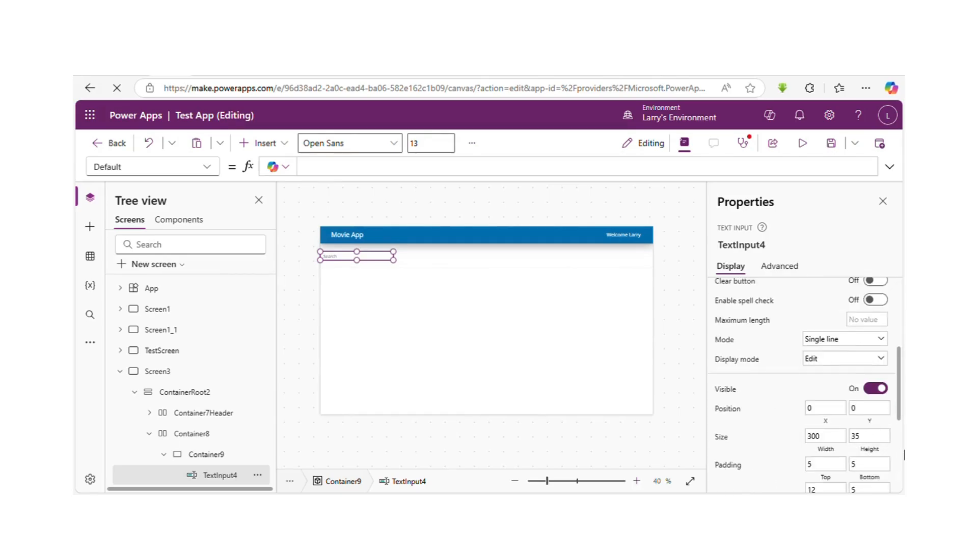
scroll(904, 454, "down", 4)
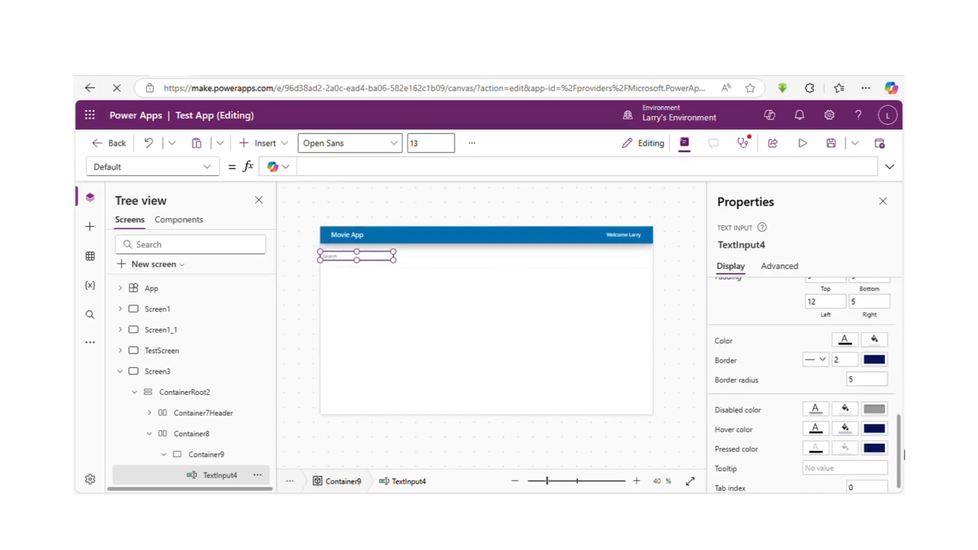
left_click(827, 307)
Set the Width property of the search text input to Parent.Width.
left_click(168, 172)
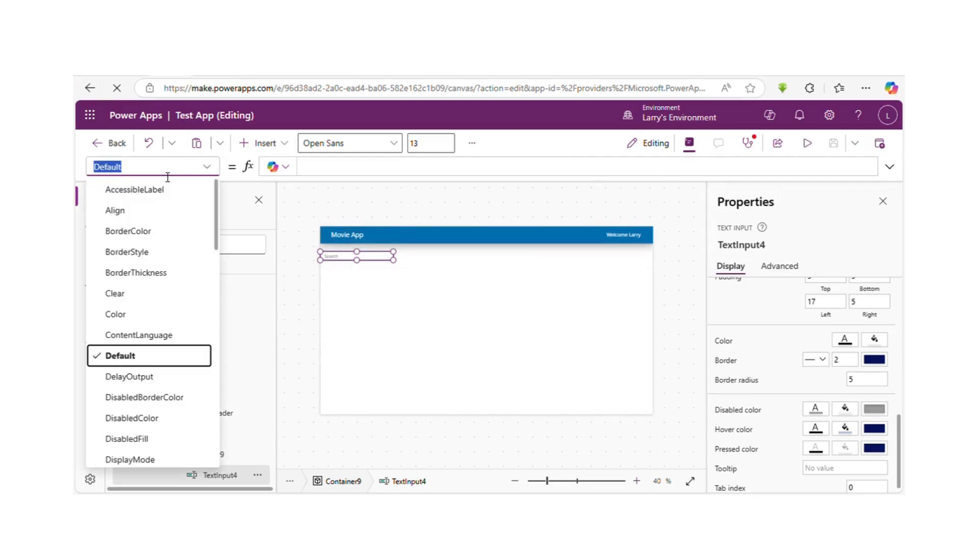
type("w")
left_click(139, 459)
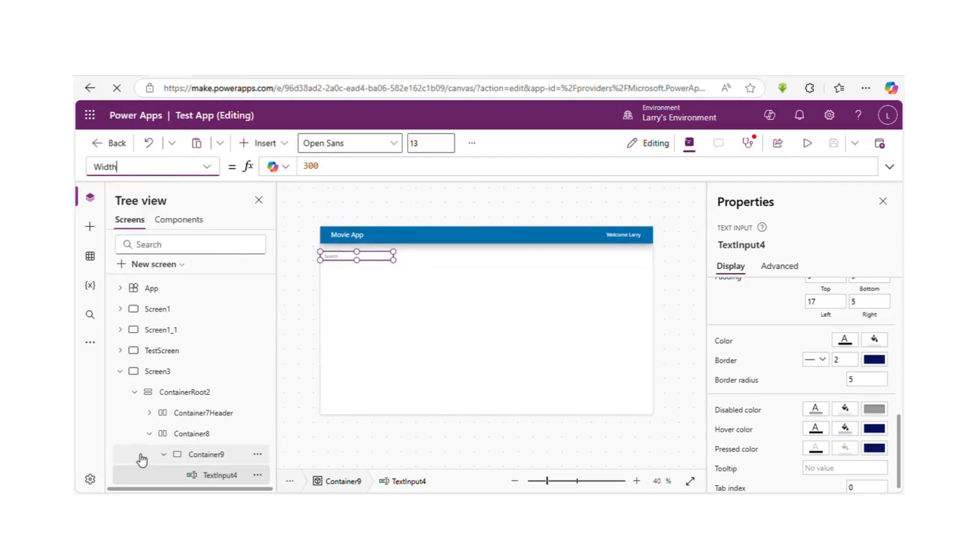
left_click(326, 168)
key("BackSpace")
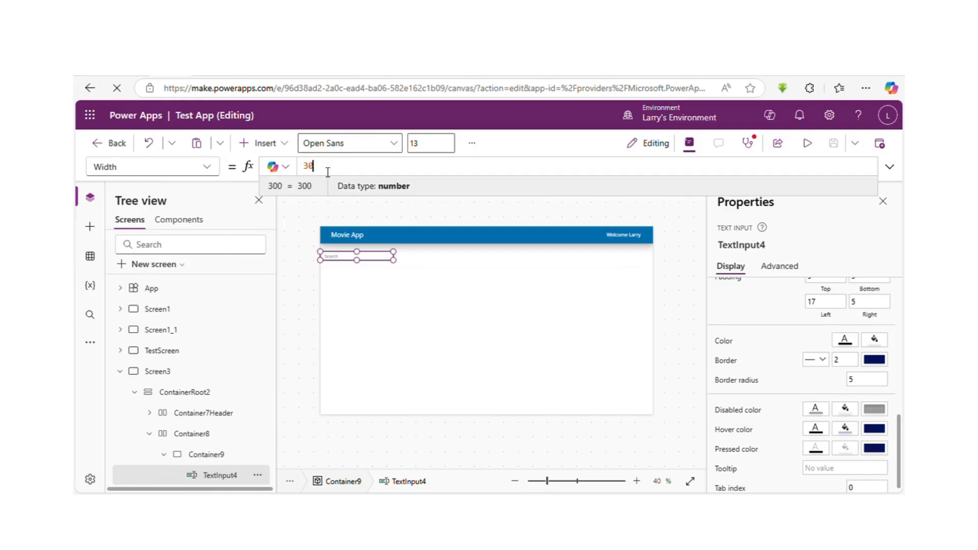
key("BackSpace")
key("BackSpace")
type("P")
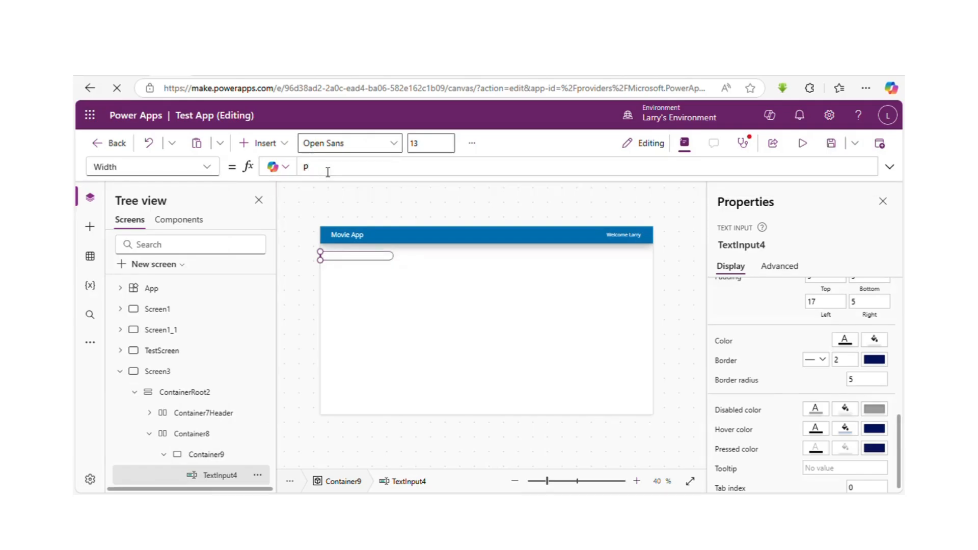
type("a")
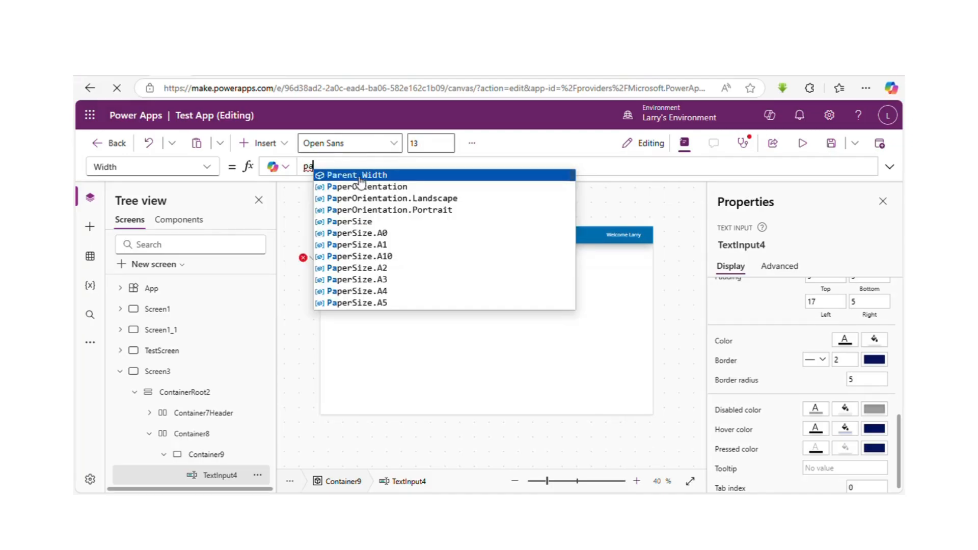
left_click(365, 176)
Set the Height property of the search text input to Parent.Height.
left_click(166, 170)
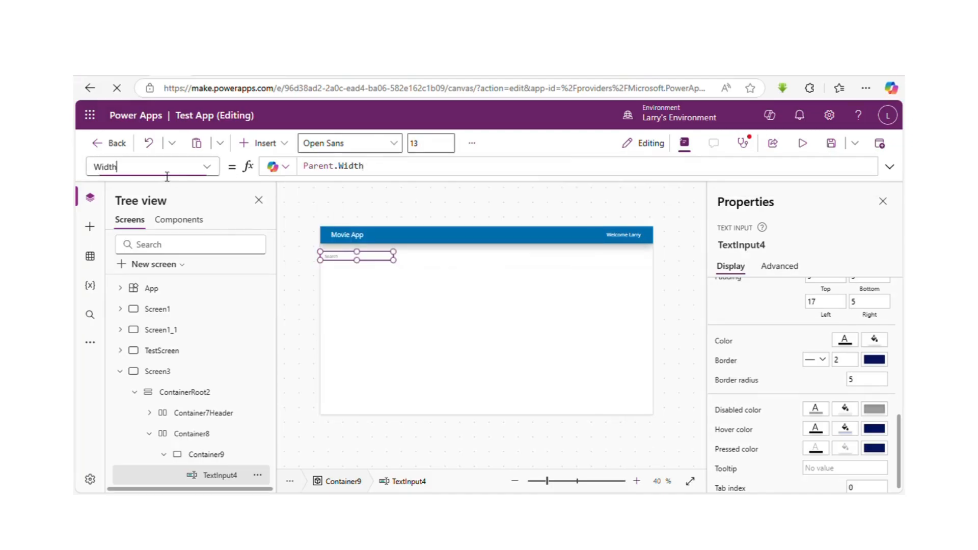
type("h")
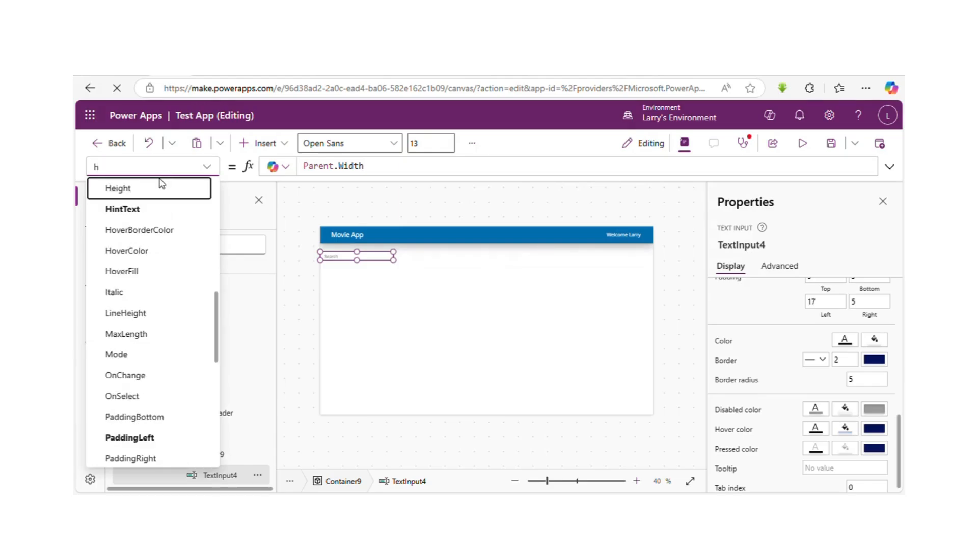
left_click(162, 188)
left_click(337, 168)
type("35")
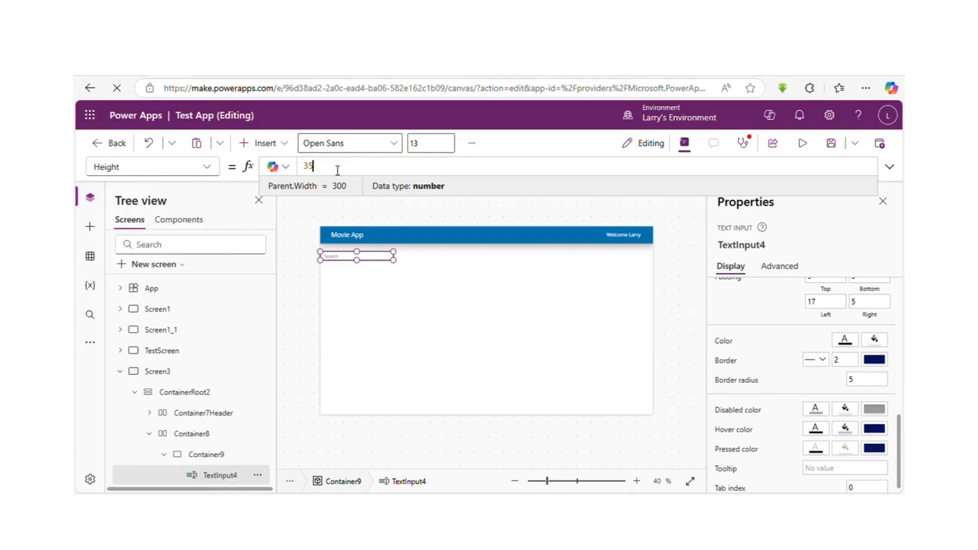
key("BackSpace")
type("P")
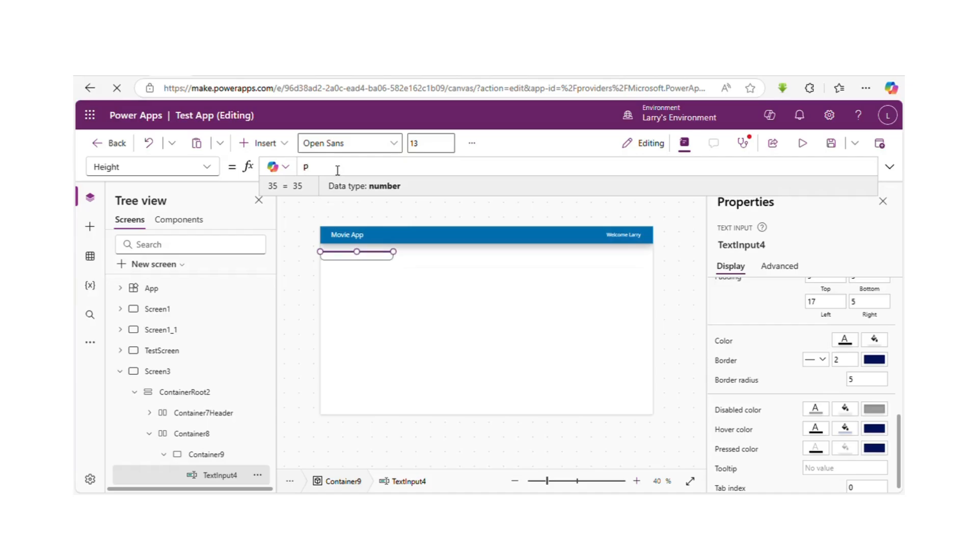
left_click(341, 176)
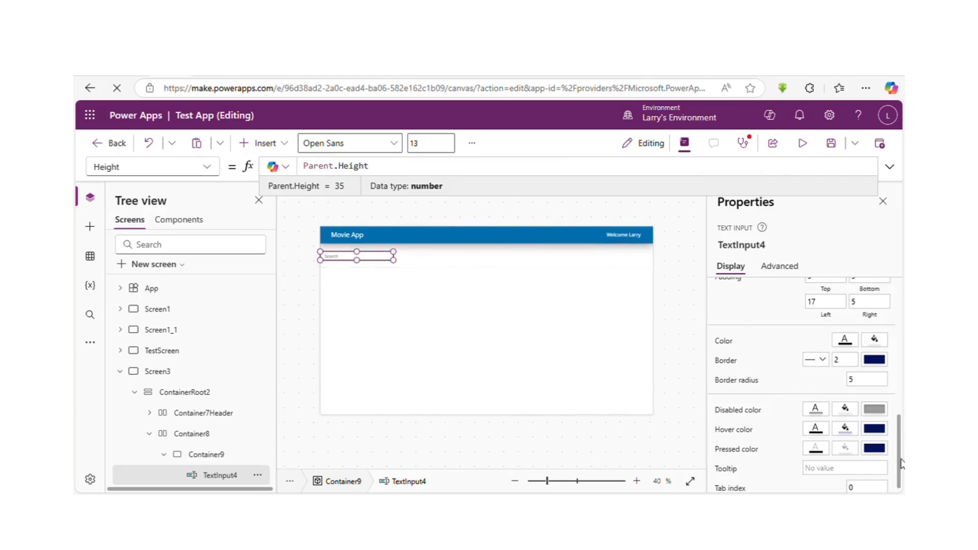
Remove the text input's border by setting its thickness to 0, its style to None and its radius to 0.
left_click(847, 363)
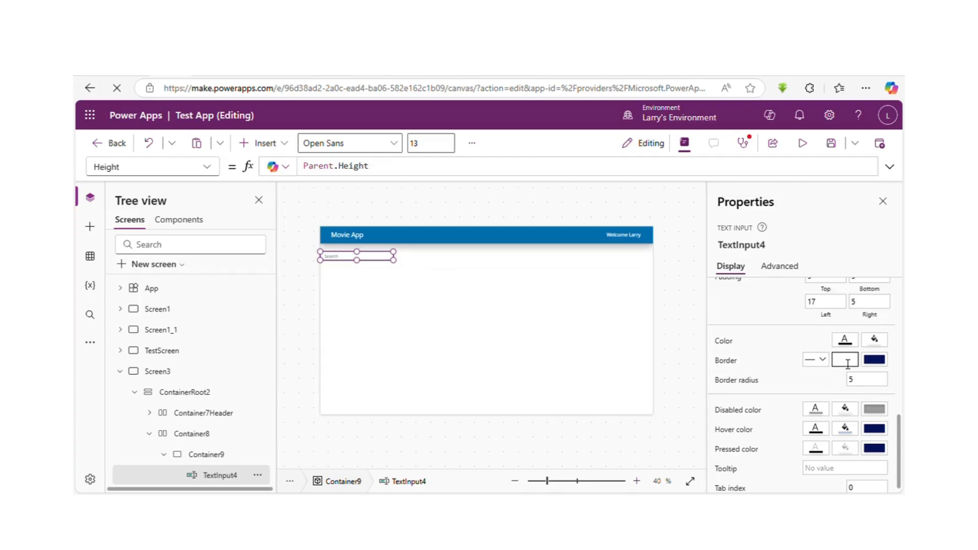
left_click(826, 364)
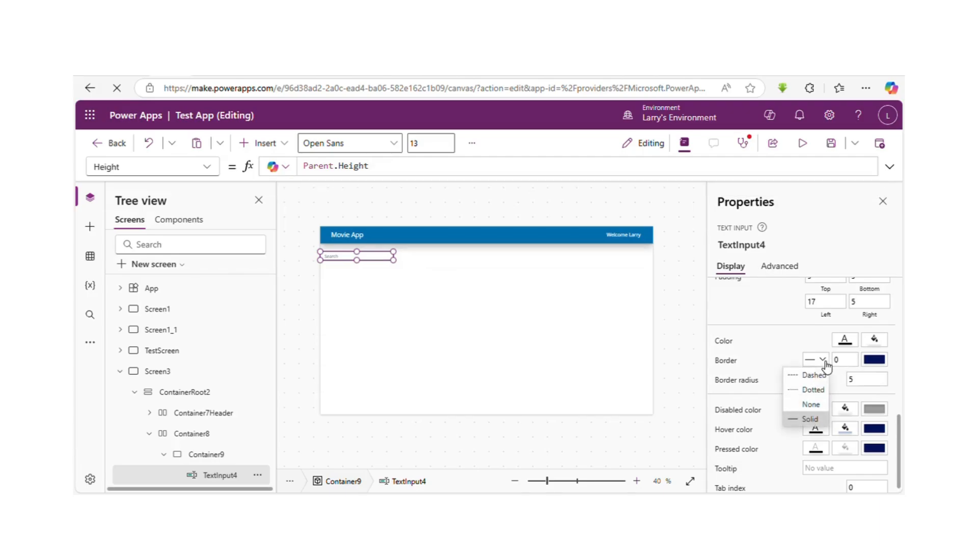
left_click(816, 401)
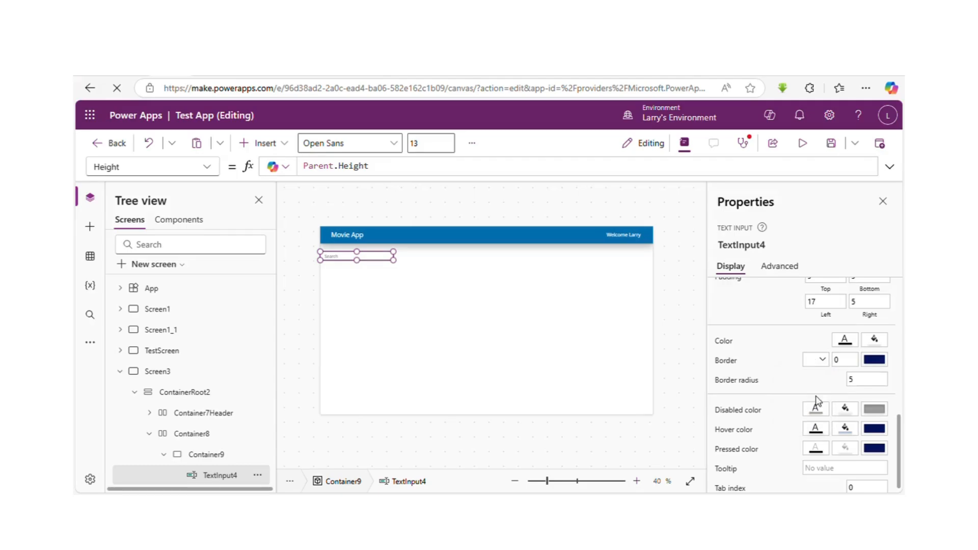
left_click(864, 383)
Preview the borderless search input in the running app, return to editing and dismiss the testing tip.
left_click(803, 143)
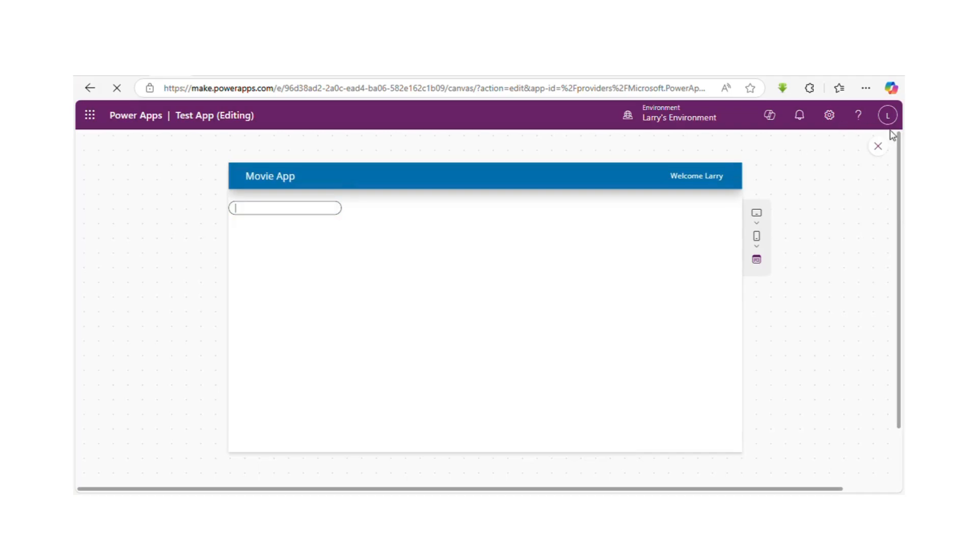
left_click(879, 147)
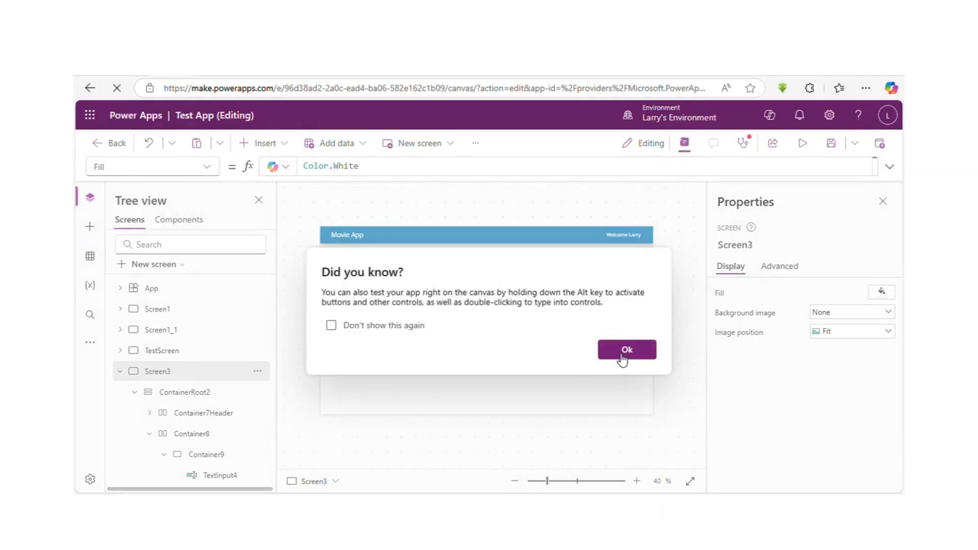
left_click(625, 350)
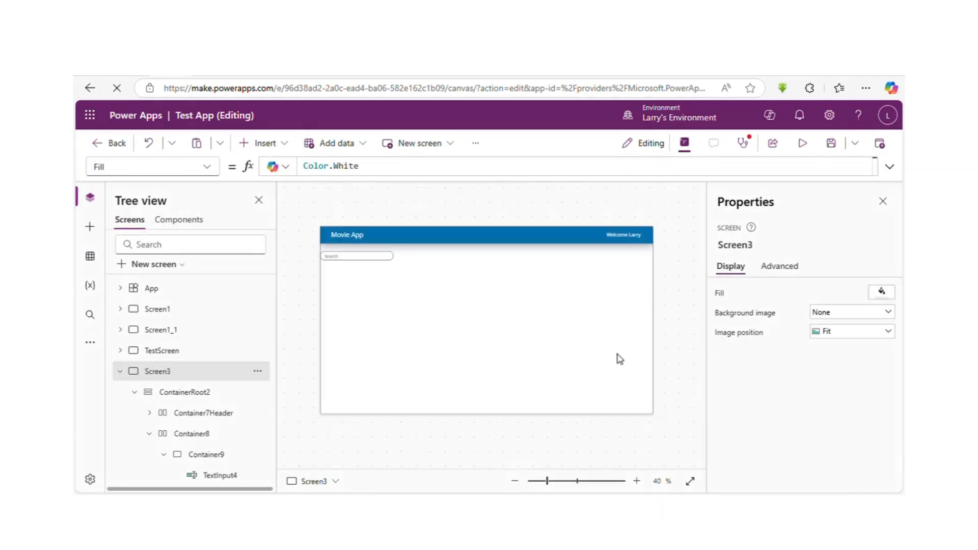
Lower the opacity of the search text input's custom hover fill colour to 10.
left_click(376, 258)
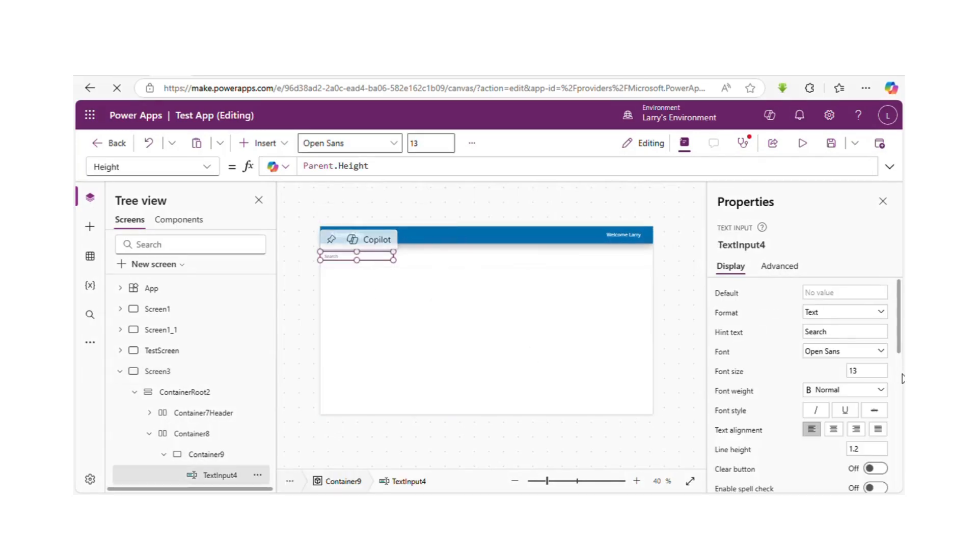
scroll(903, 379, "down", 3)
scroll(902, 449, "down", 4)
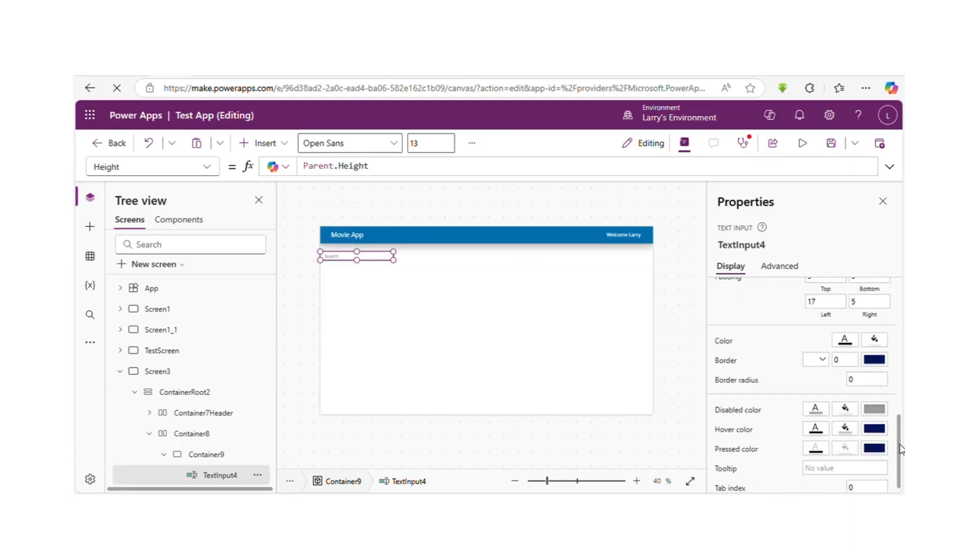
left_click(852, 432)
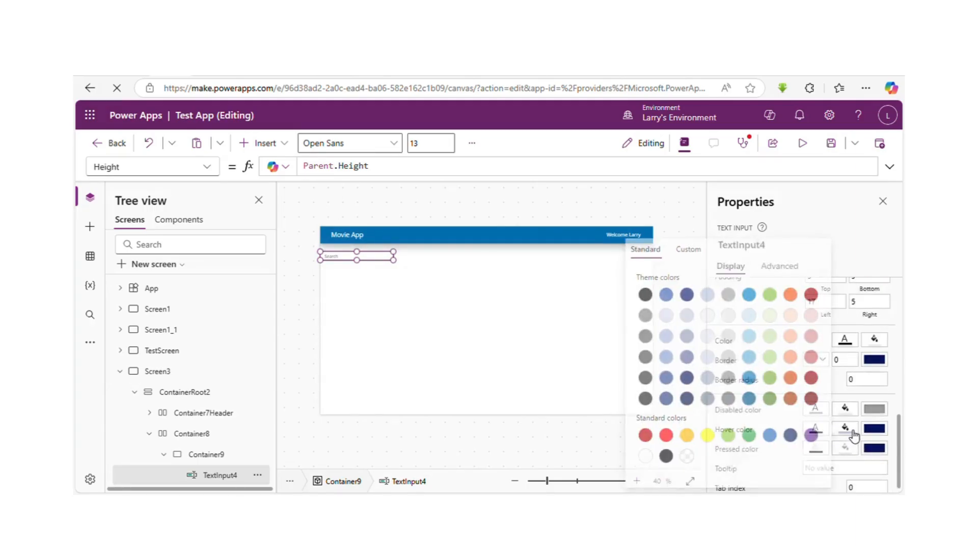
left_click(682, 250)
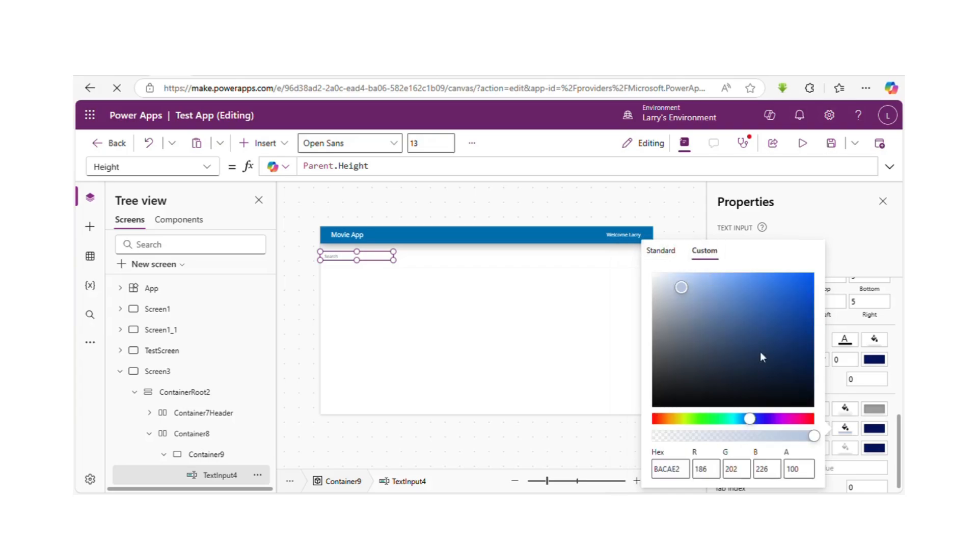
left_click_drag(814, 436, 668, 436)
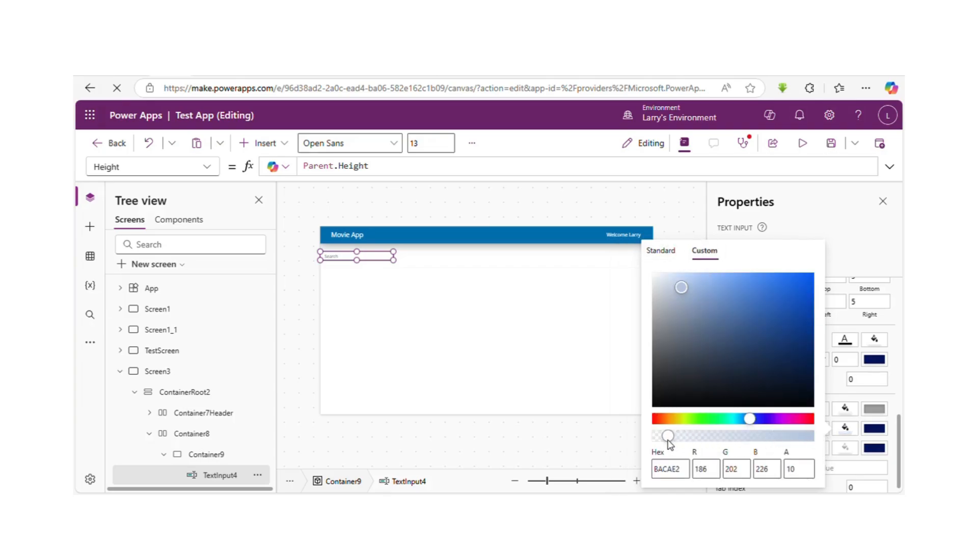
Preview the app, place the cursor in the search box to test its hover look, and return to editing.
left_click(803, 144)
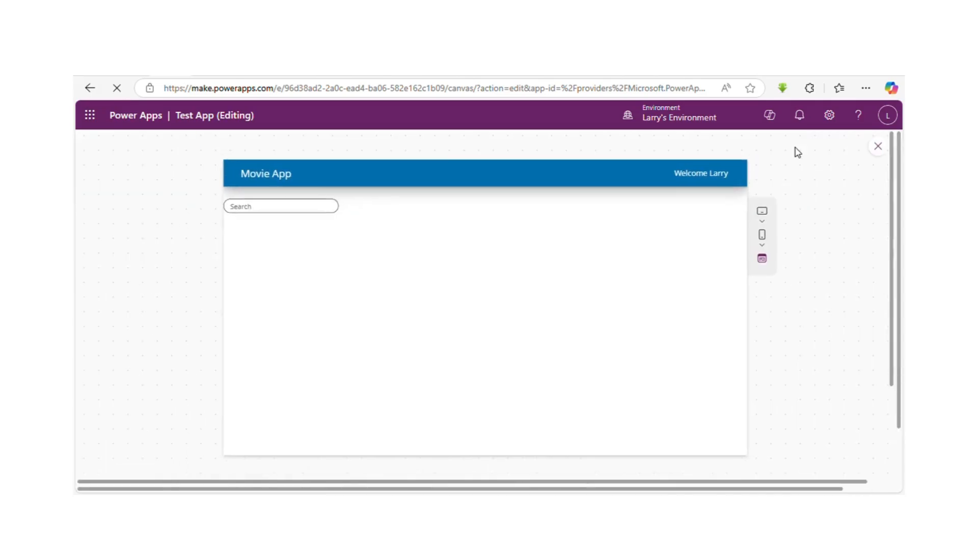
left_click(316, 212)
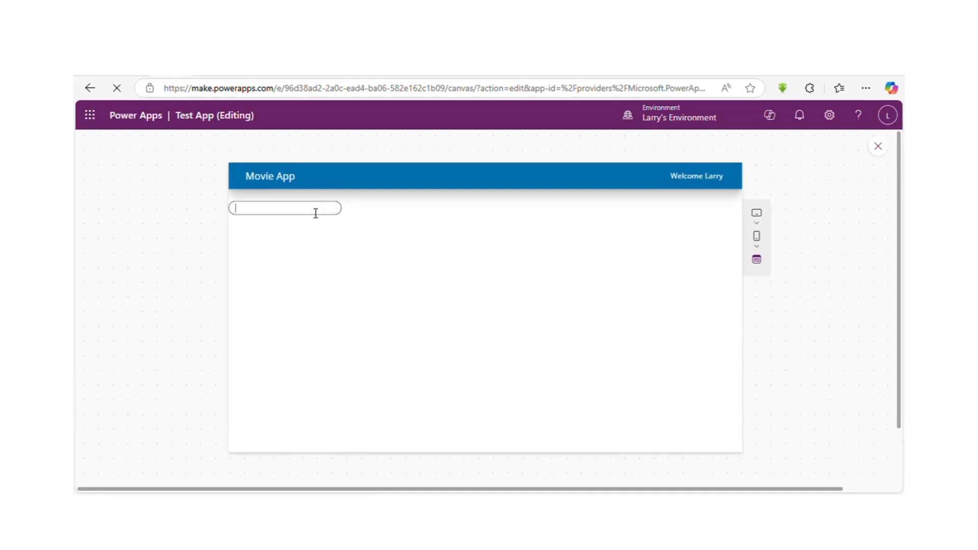
left_click(877, 147)
left_click(652, 356)
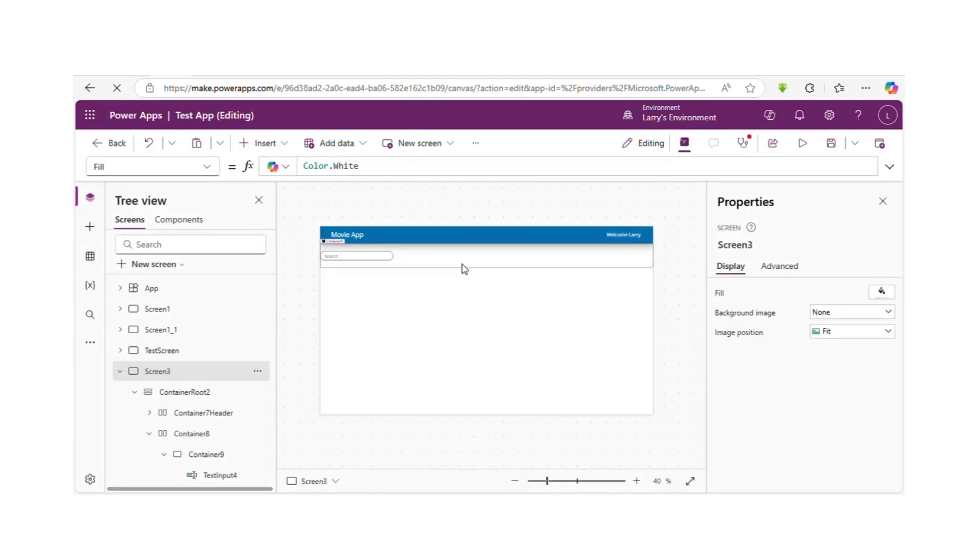
Copy the search container Container9 and paste the duplicate into Container8, the row below the header.
left_click(464, 267)
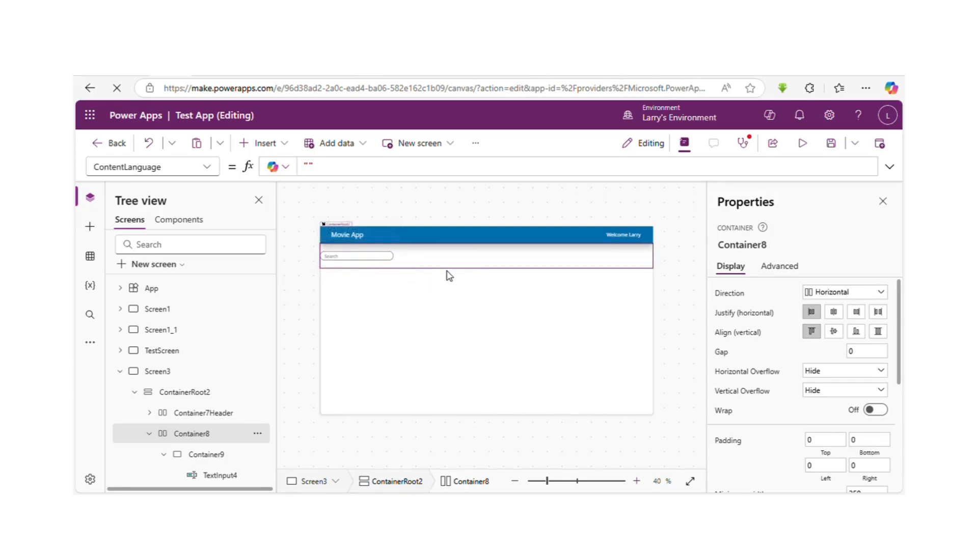
left_click(164, 454)
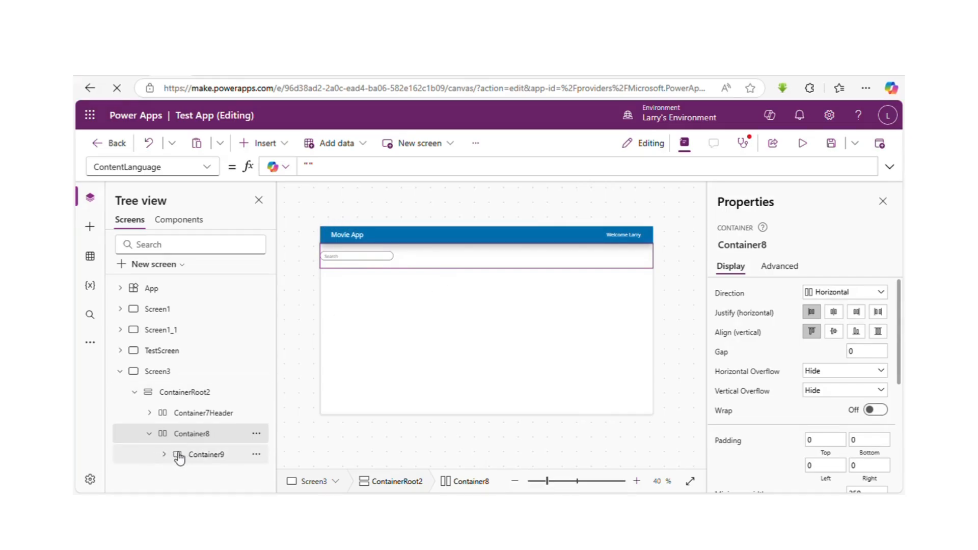
right_click(178, 457)
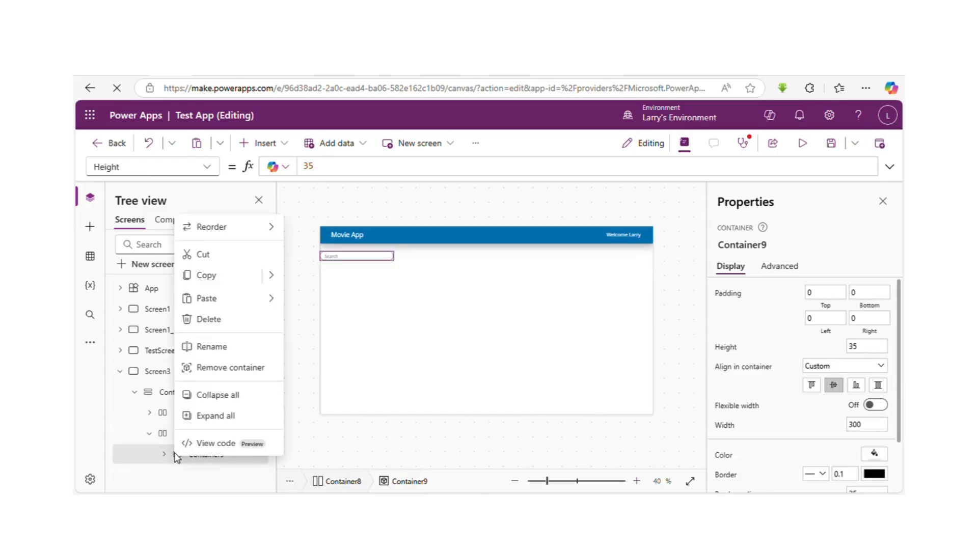
left_click(217, 275)
left_click(436, 271)
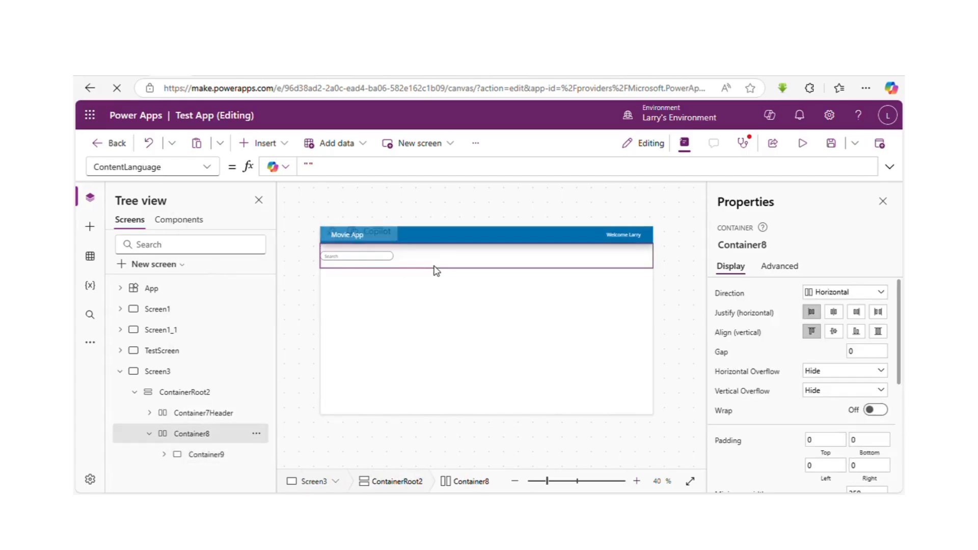
right_click(436, 270)
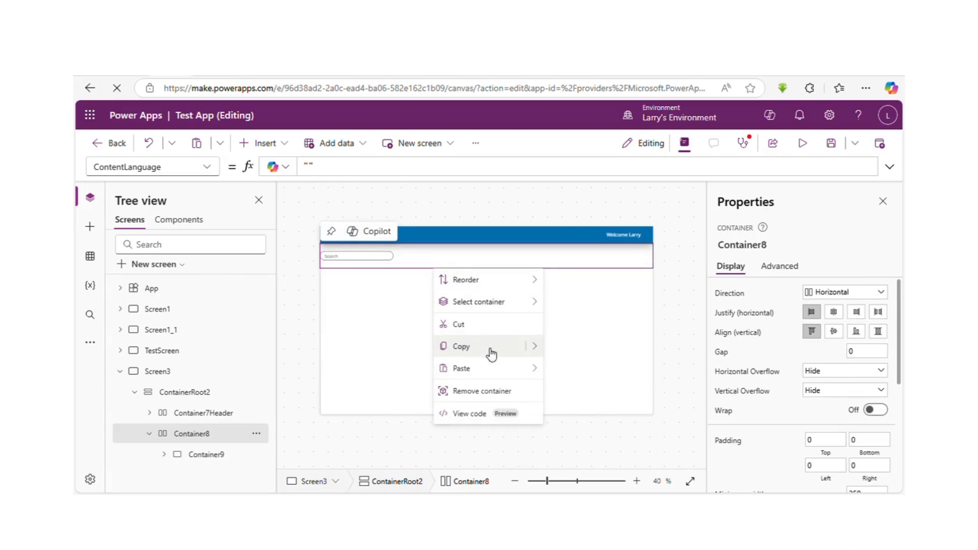
mouse_move(516, 368)
left_click(578, 368)
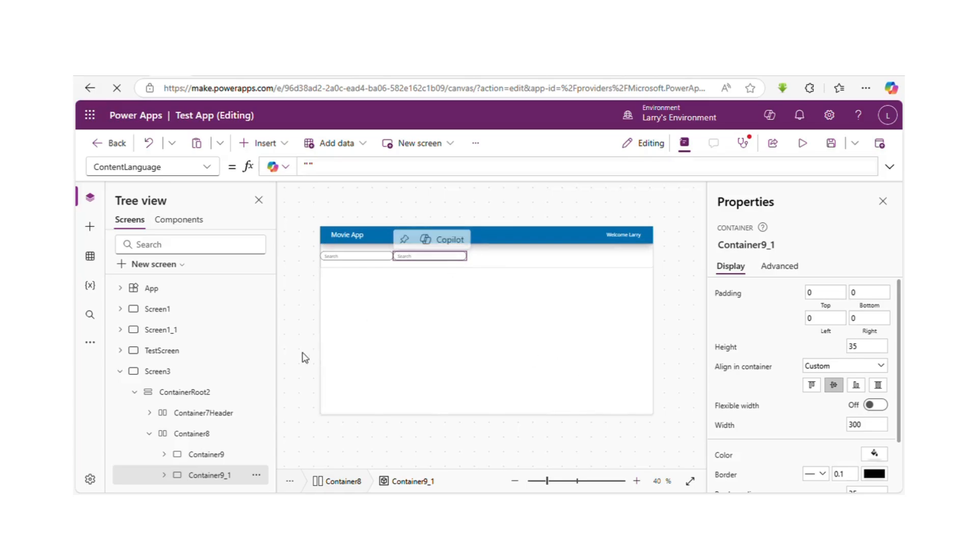
Delete the text input from the duplicated container and set that container's width to 110.
left_click(164, 475)
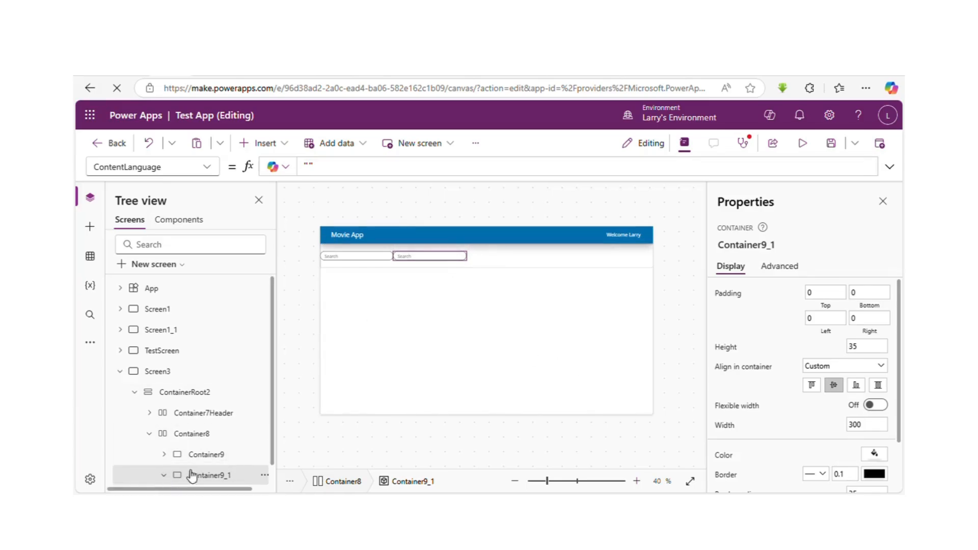
scroll(272, 475, "down", 1)
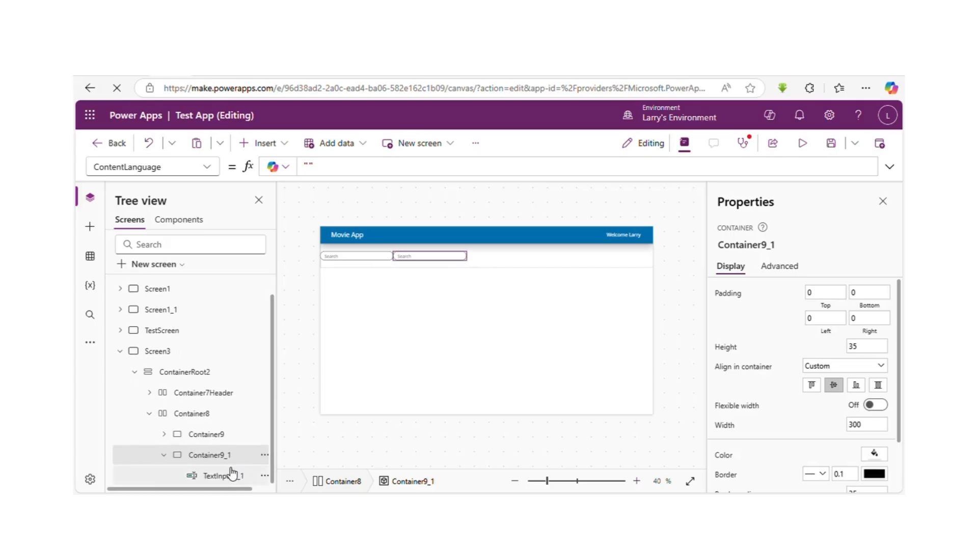
left_click(267, 476)
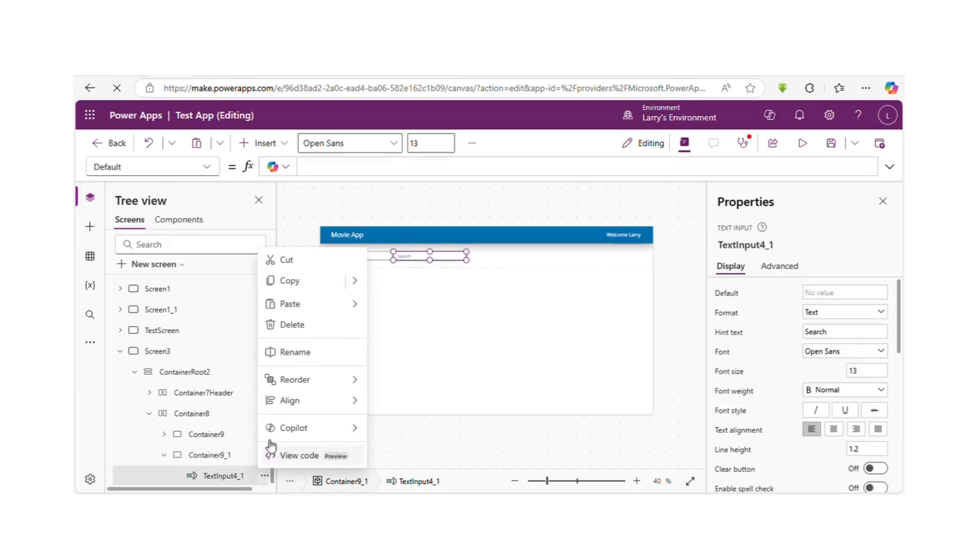
left_click(304, 331)
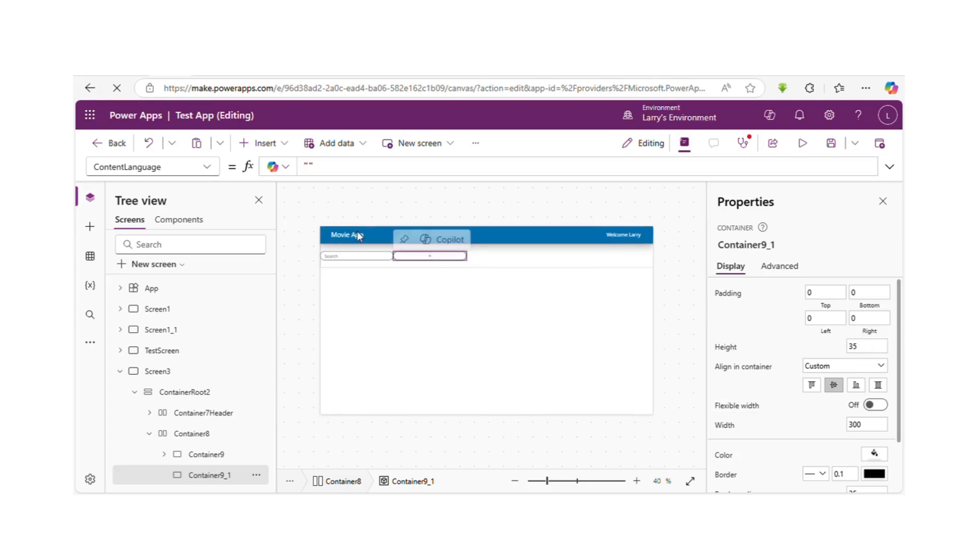
left_click(869, 429)
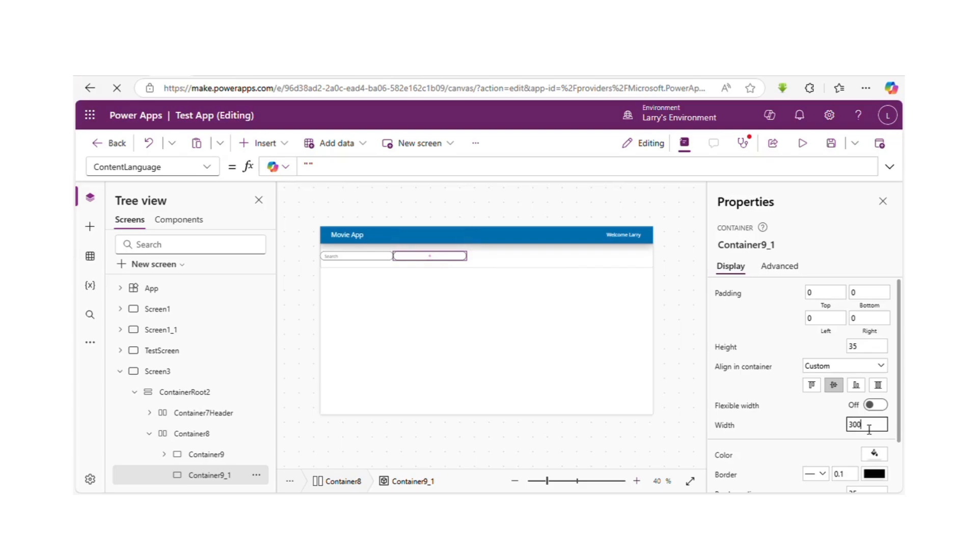
type("10")
Insert a text label into the emptied container and set its text to "Search".
left_click(407, 260)
left_click(410, 259)
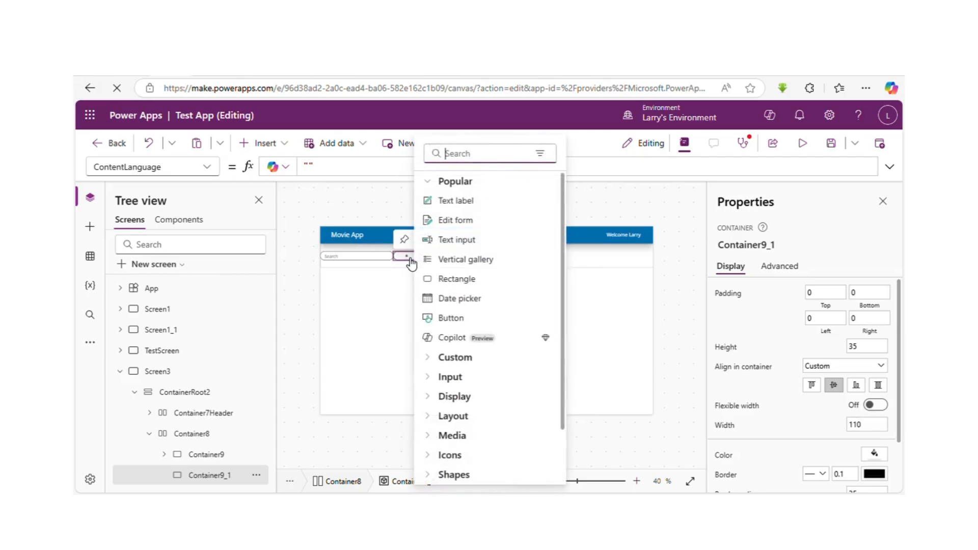
left_click(456, 201)
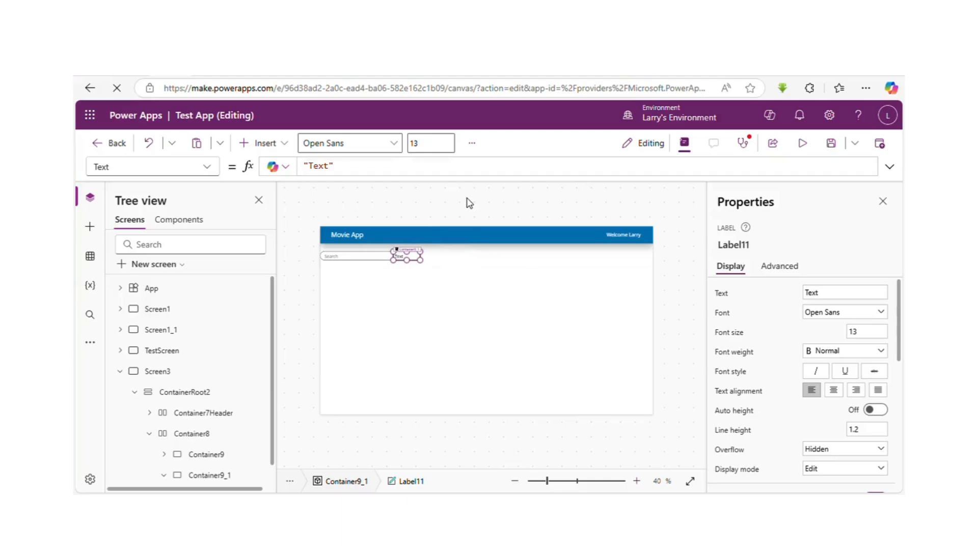
left_click(831, 298)
key("BackSpace")
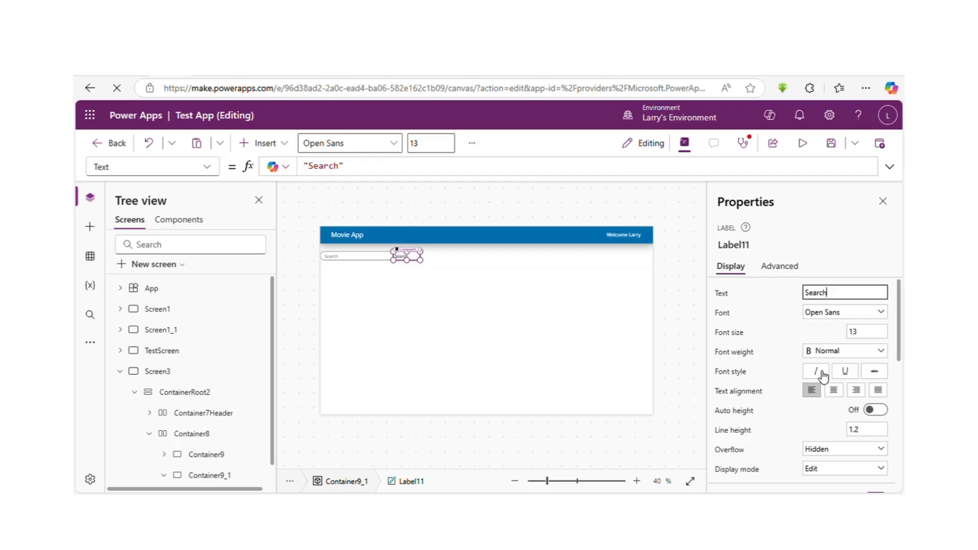
Centre the text of the Search label and review its position, size and padding settings.
left_click(836, 394)
left_click(835, 391)
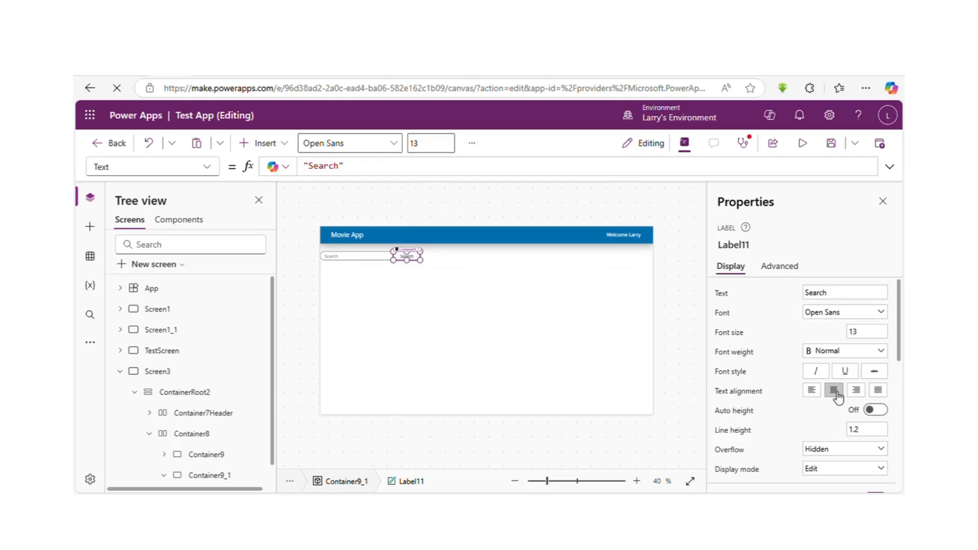
scroll(900, 396, "down", 3)
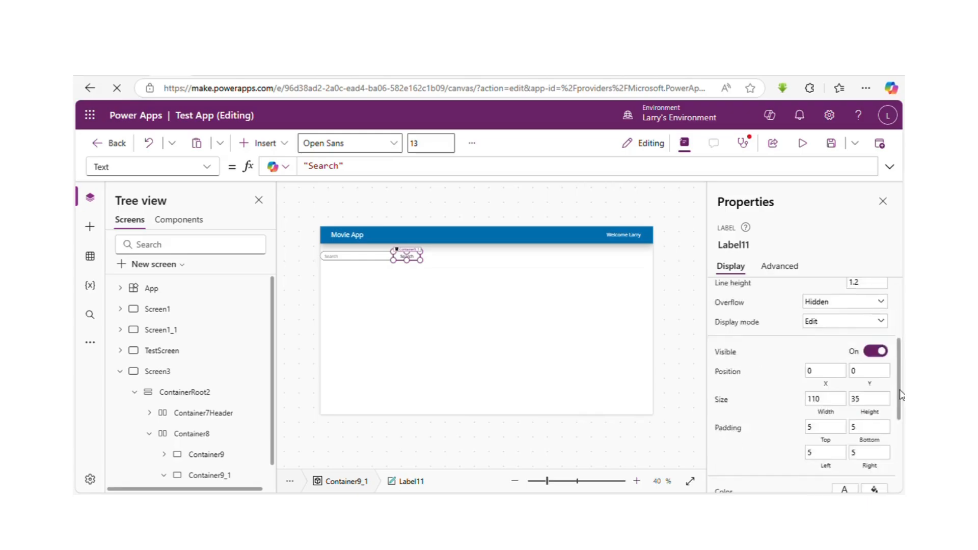
scroll(902, 395, "down", 1)
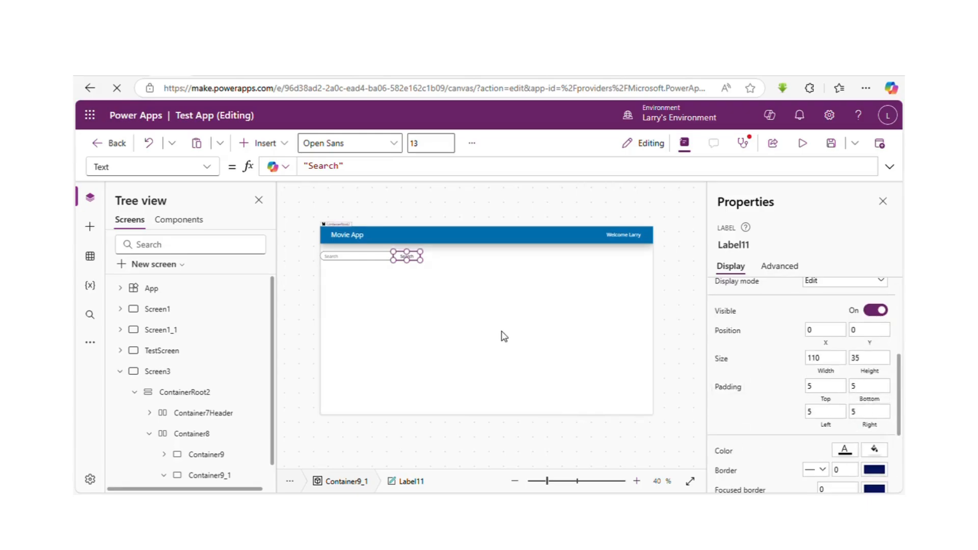
Preview the search box with its adjacent Search label in the running app and return to editing.
left_click(802, 145)
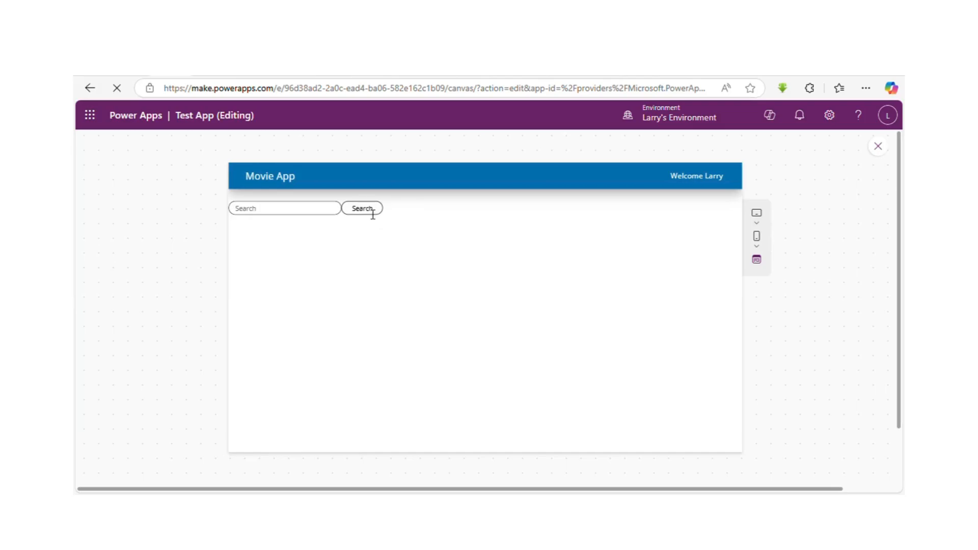
left_click(878, 147)
left_click(631, 354)
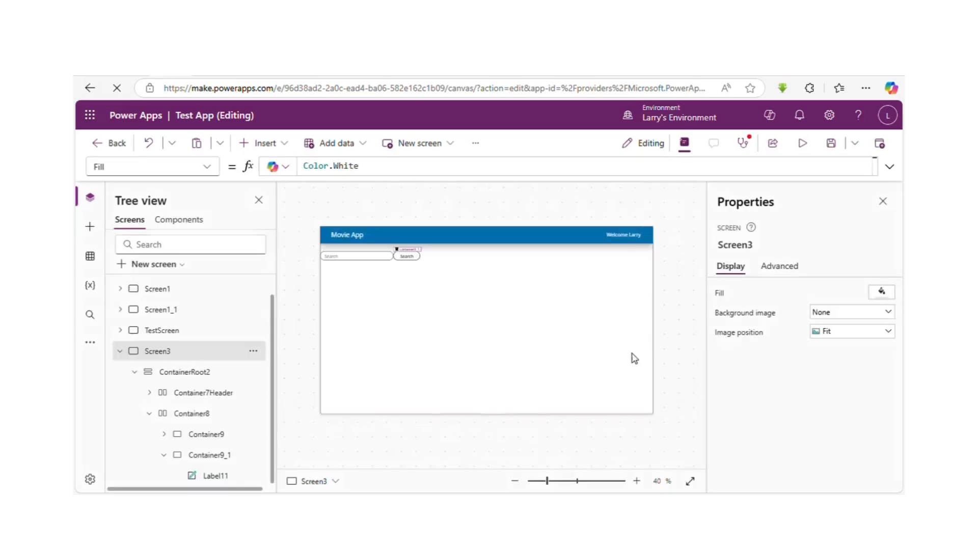
Set the gap of Container8 to 15 and justify its contents to the end of the row.
left_click(515, 264)
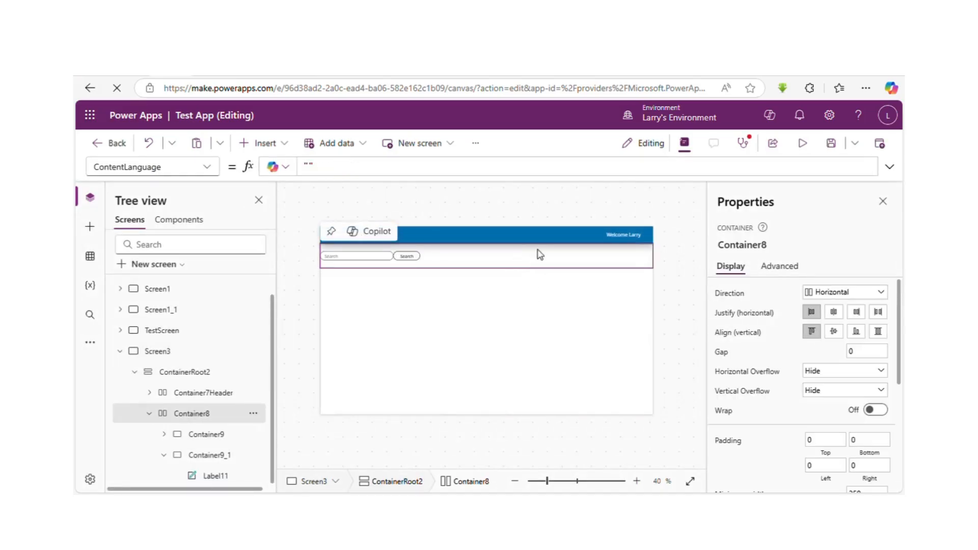
left_click(868, 352)
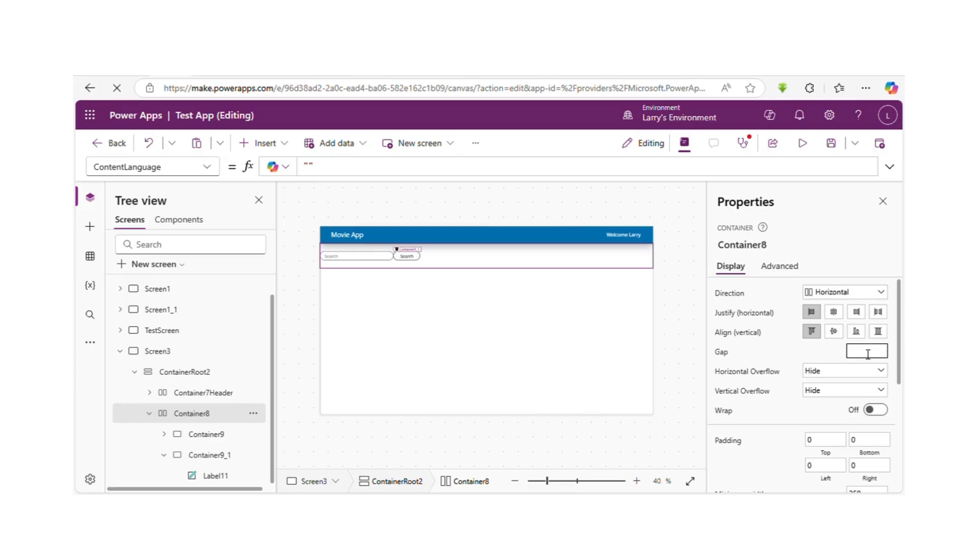
type("15")
left_click(864, 315)
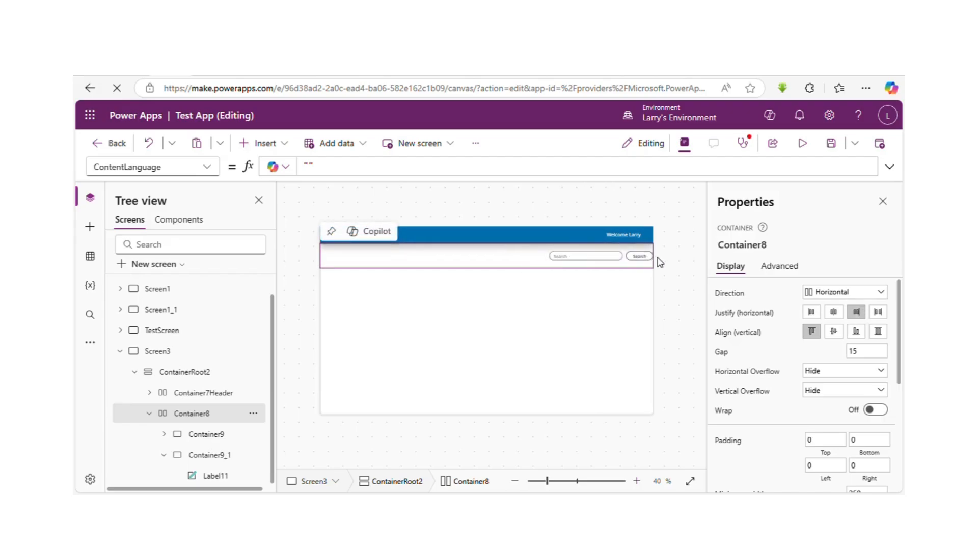
Check the header container's padding and set the right padding of Container8 to the matching value of 45.
scroll(904, 449, "down", 3)
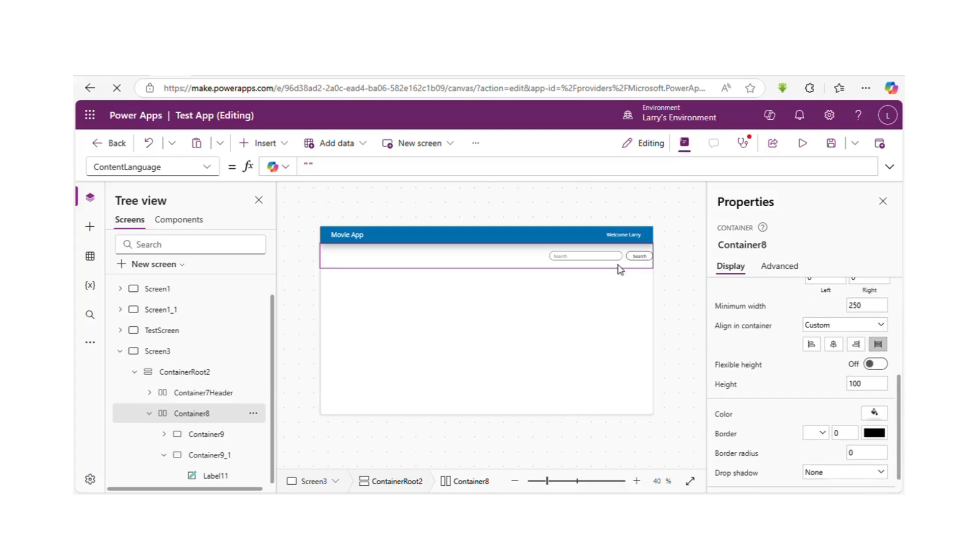
left_click(625, 239)
left_click(573, 239)
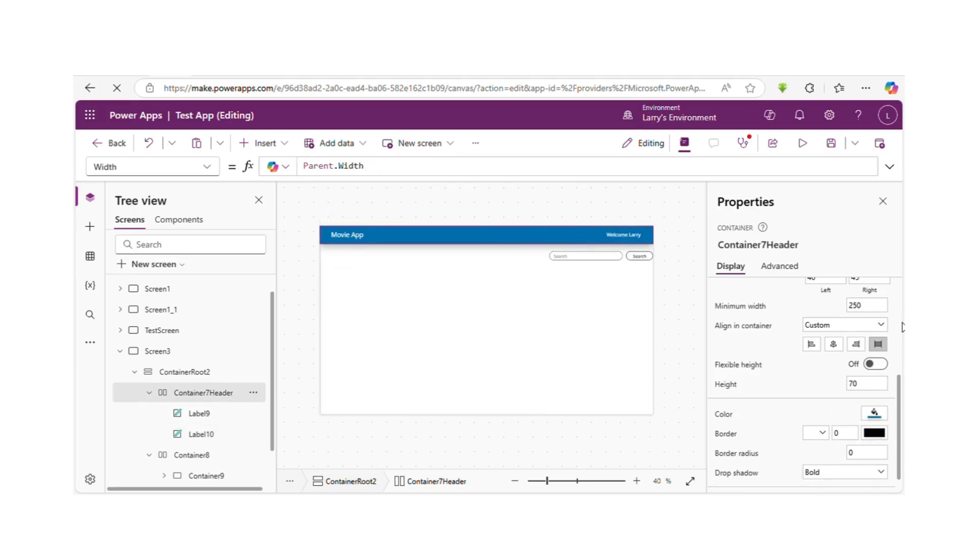
scroll(902, 326, "up", 3)
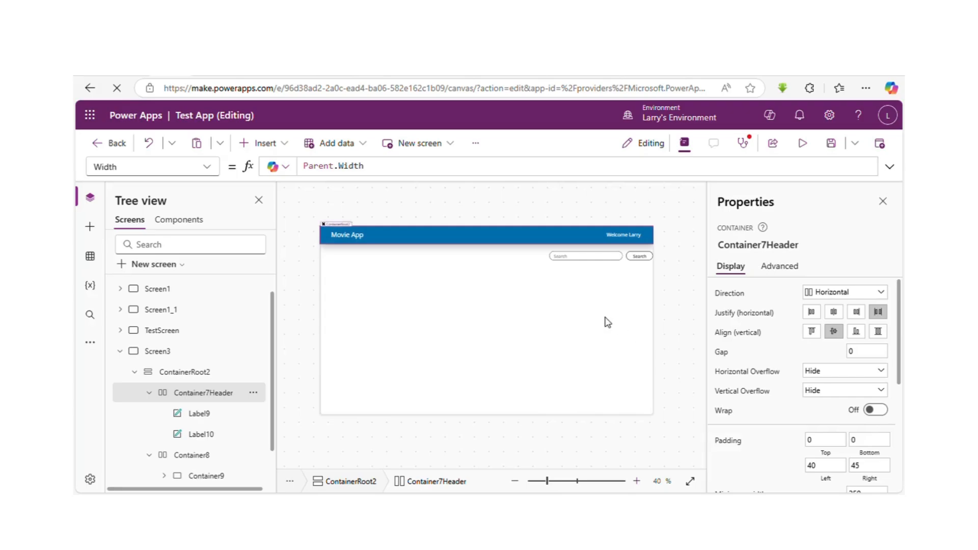
left_click(527, 267)
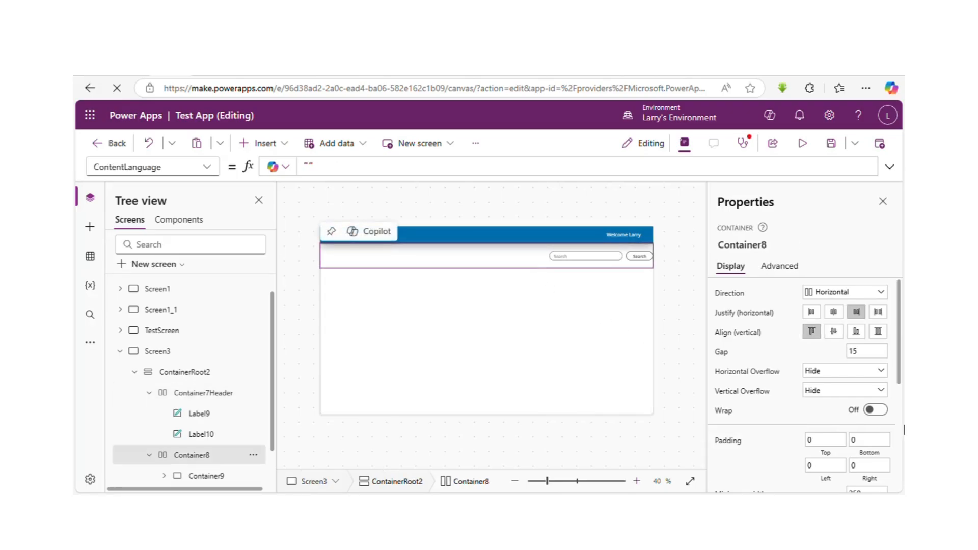
left_click(863, 471)
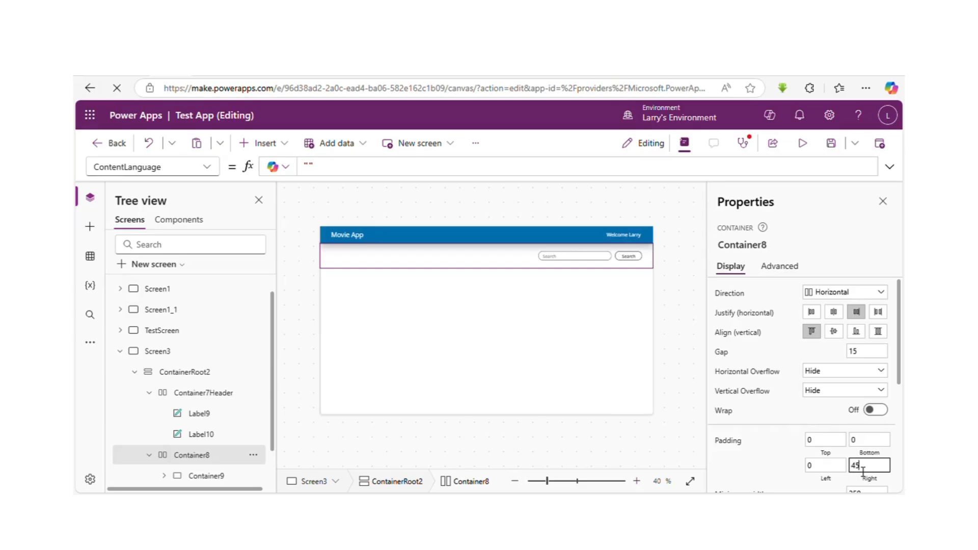
Preview the right-aligned search row in the running app, return to editing and dismiss the testing tip.
left_click(801, 146)
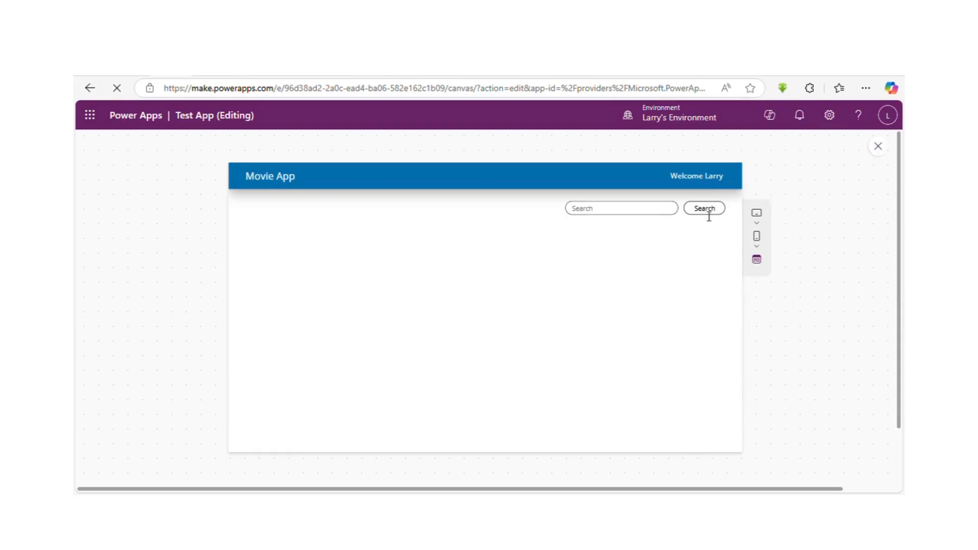
left_click(878, 146)
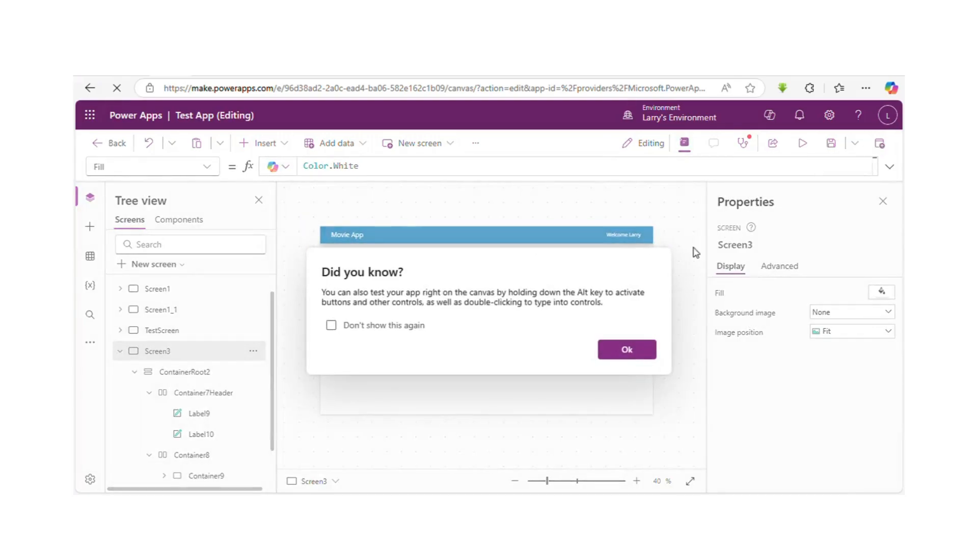
left_click(631, 349)
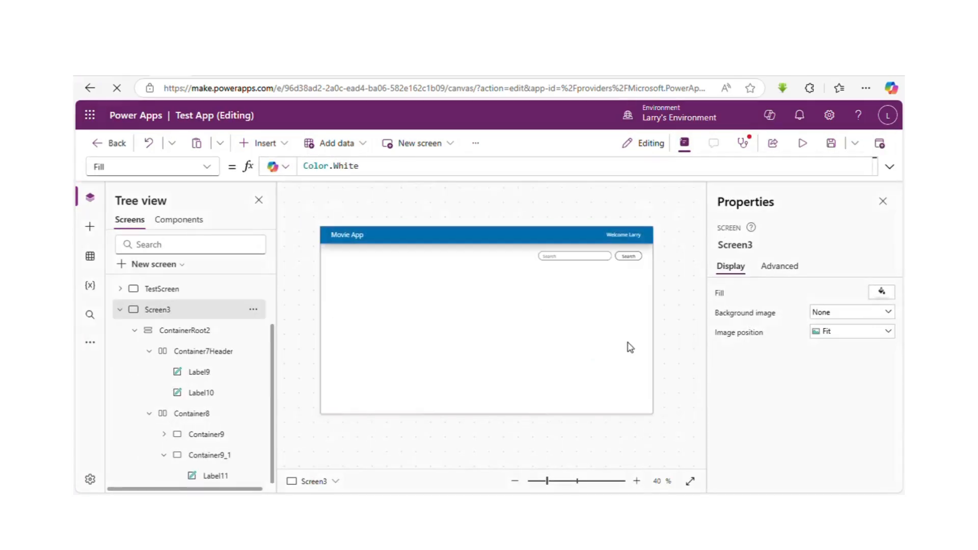
Insert a button into Container9_1, alongside the Search label.
left_click(626, 259)
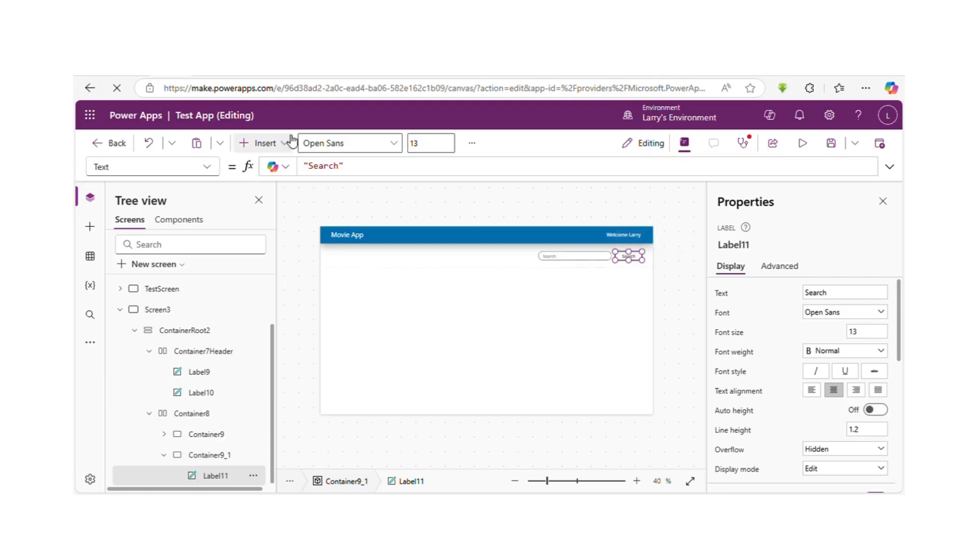
left_click(275, 149)
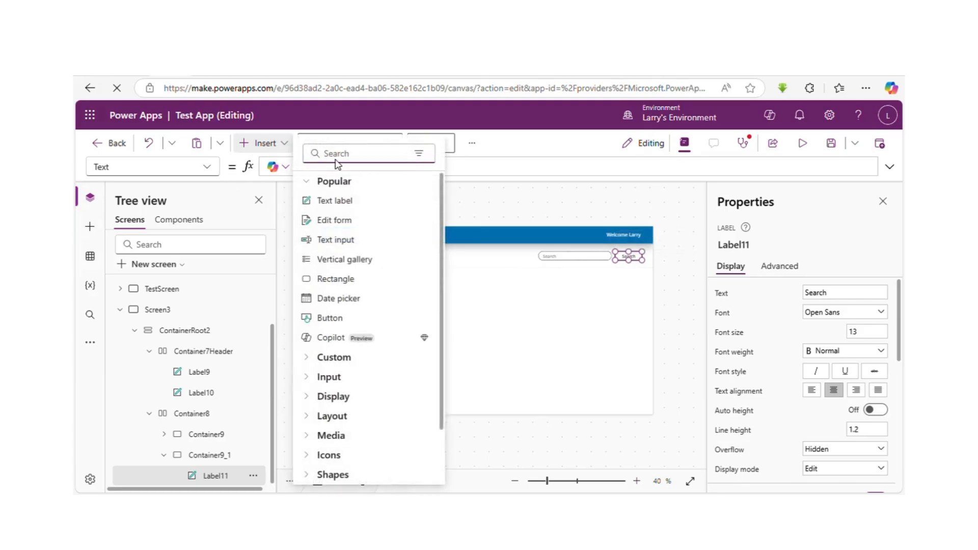
type("bu")
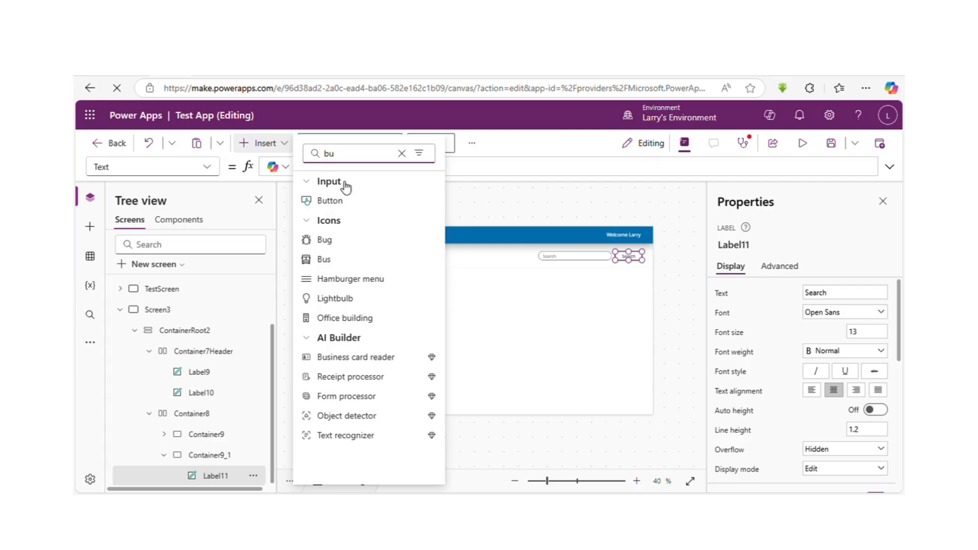
left_click(339, 201)
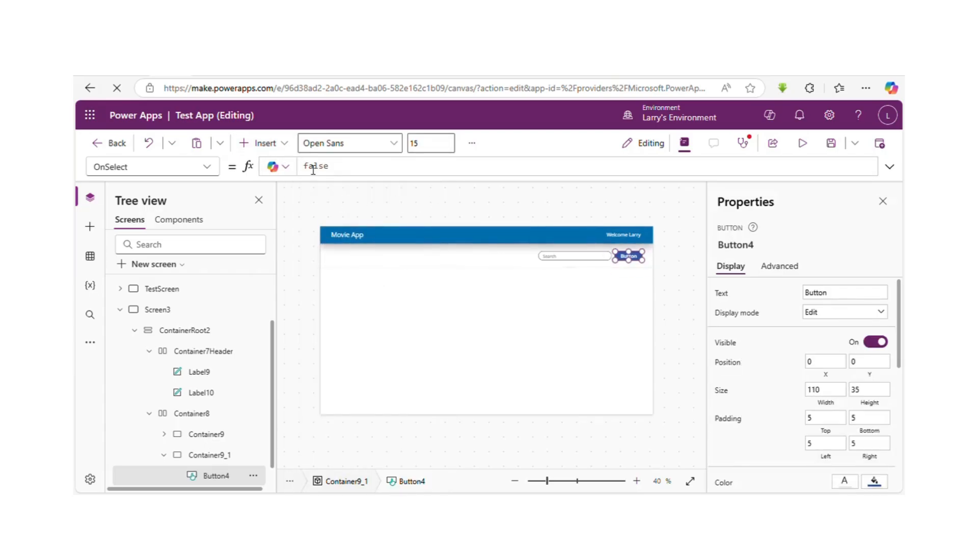
Set the Width property of the new button to Parent.Width.
left_click(189, 166)
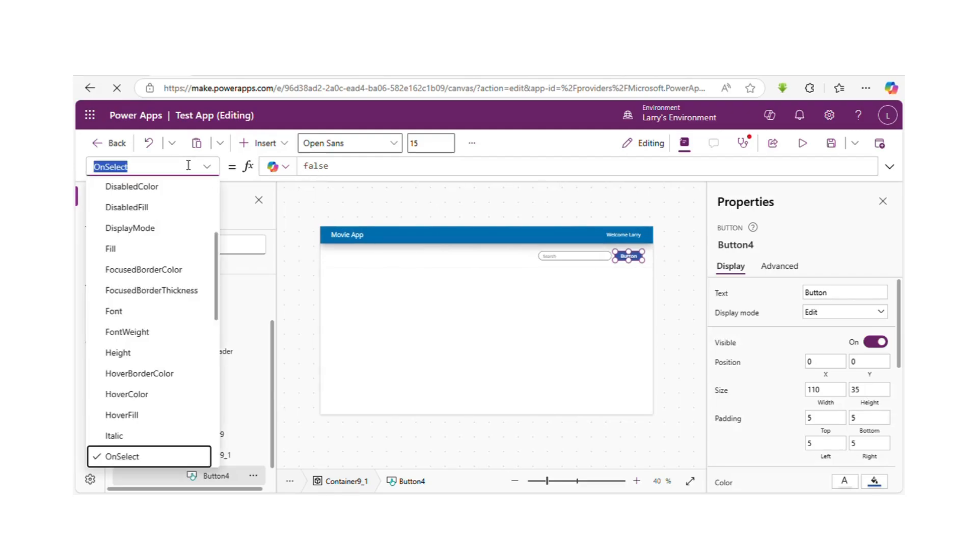
type("w")
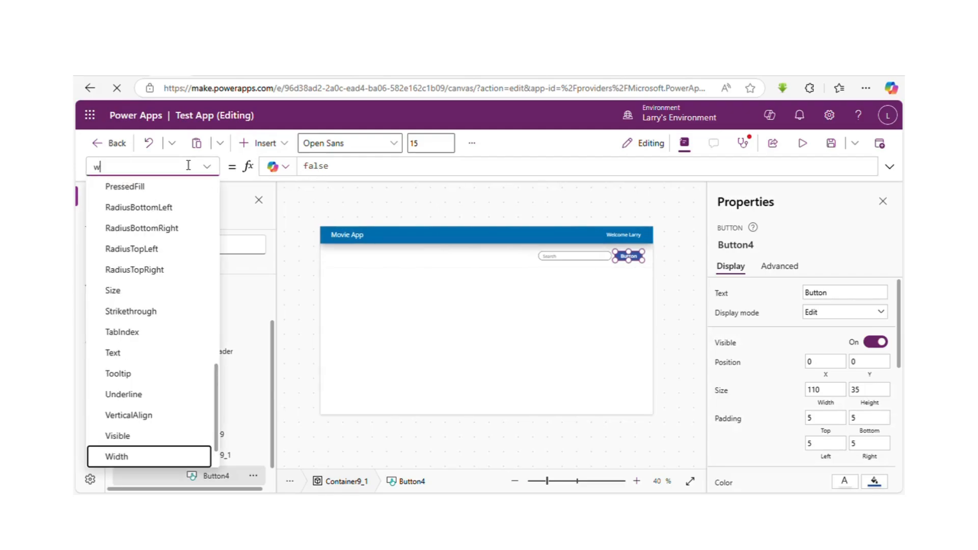
left_click(139, 457)
left_click(352, 172)
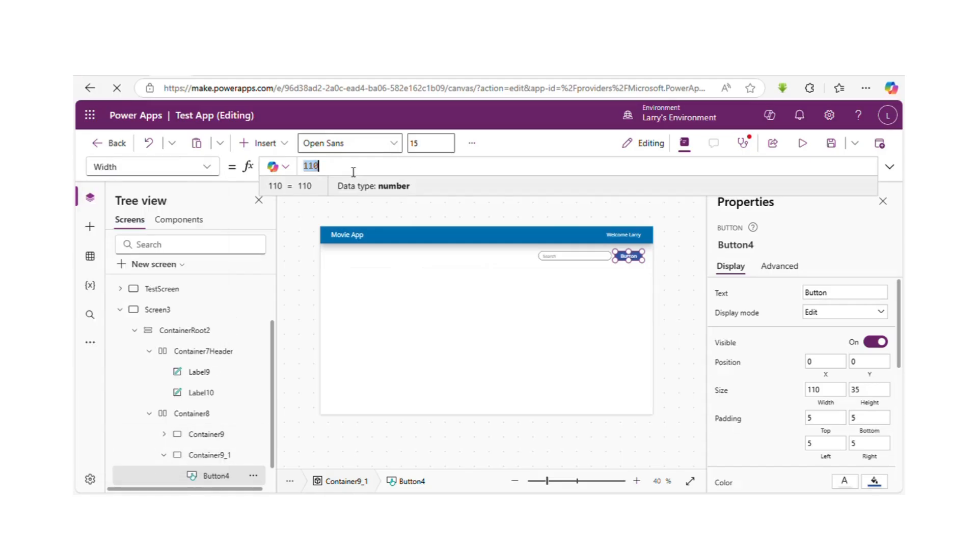
type("P")
left_click(362, 174)
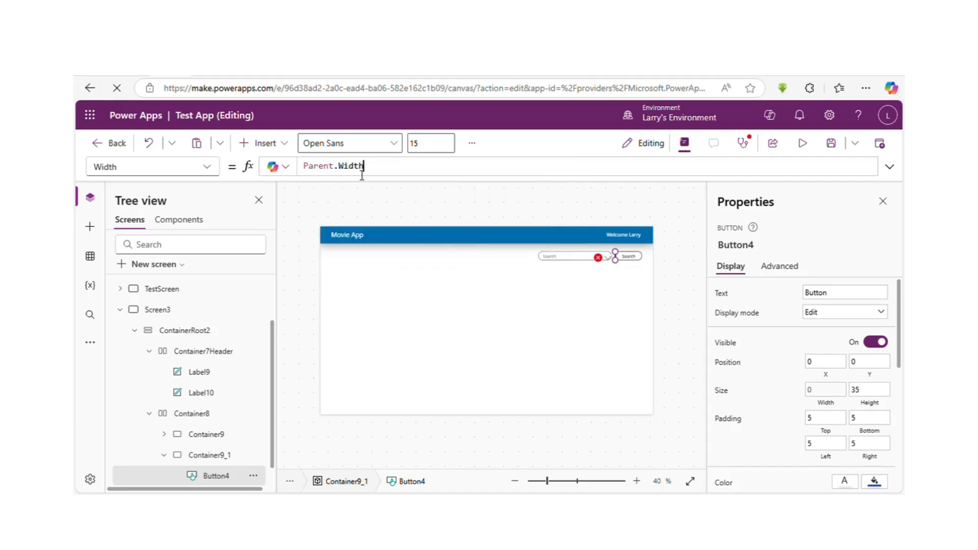
Set the Height property of the new button to Parent.Height.
left_click(148, 175)
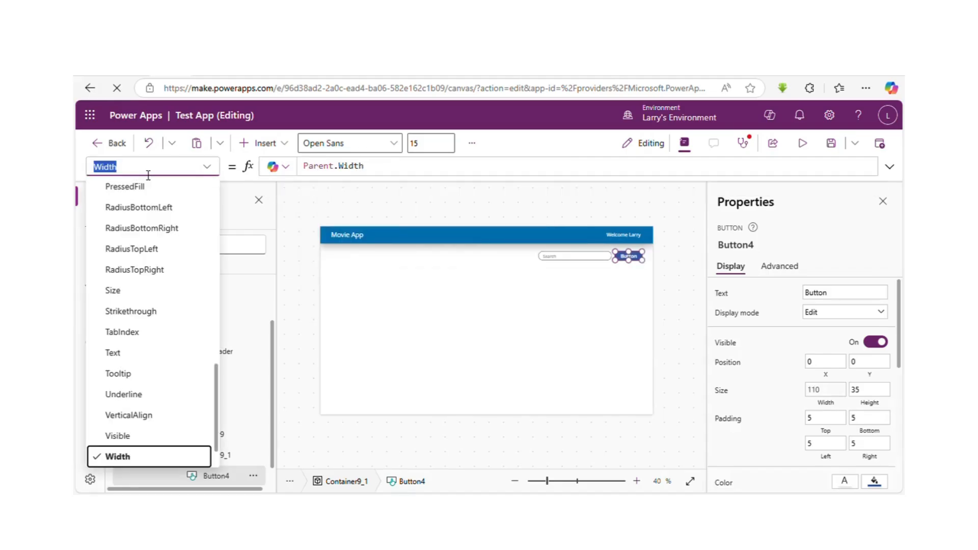
type("H")
left_click(145, 188)
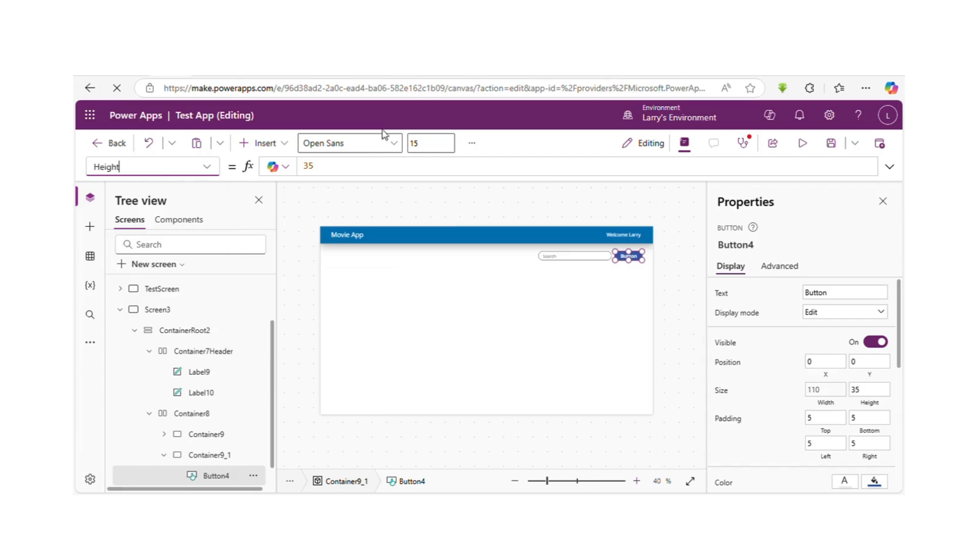
left_click(341, 171)
key("ctrl+a")
key("BackSpace")
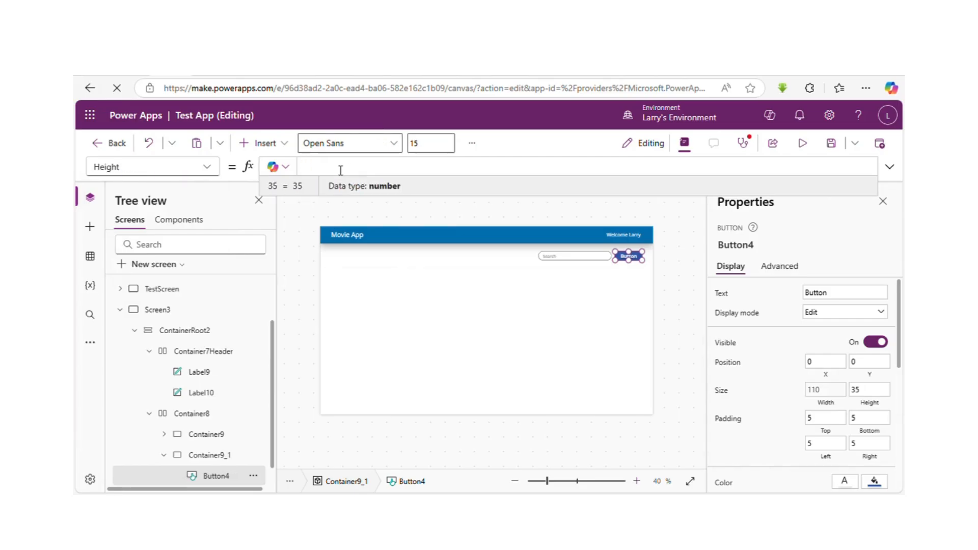
type("P")
left_click(356, 176)
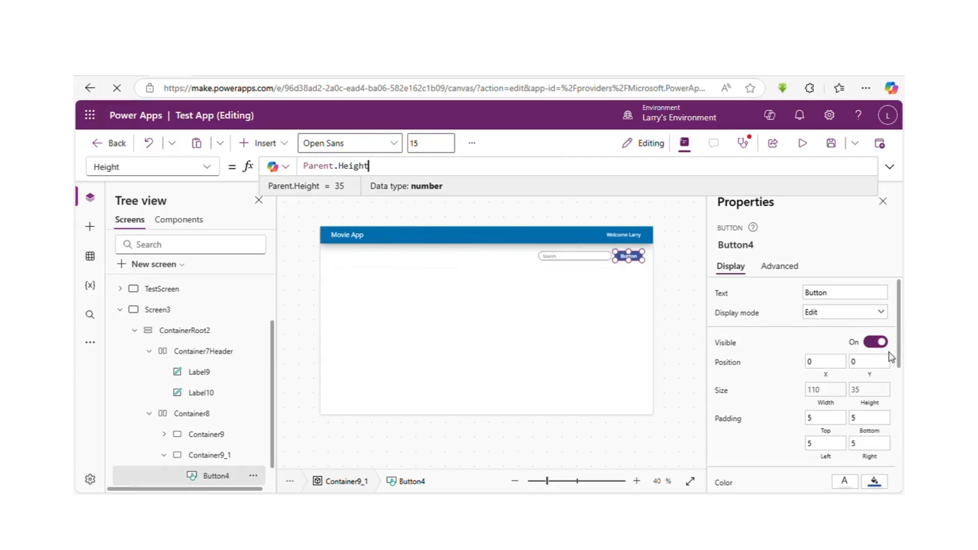
Remove the button's border by setting its style to None and its thickness to 0.
scroll(904, 388, "down", 3)
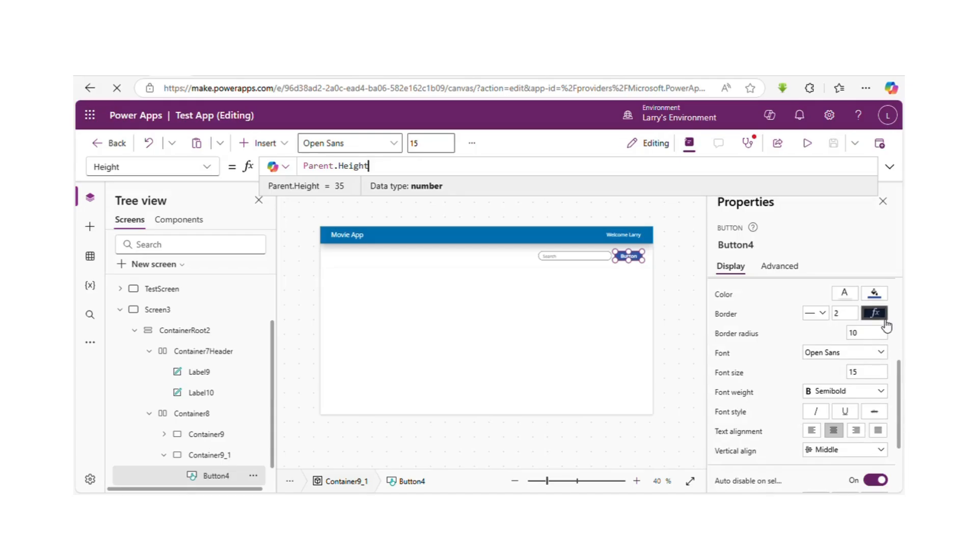
left_click(822, 314)
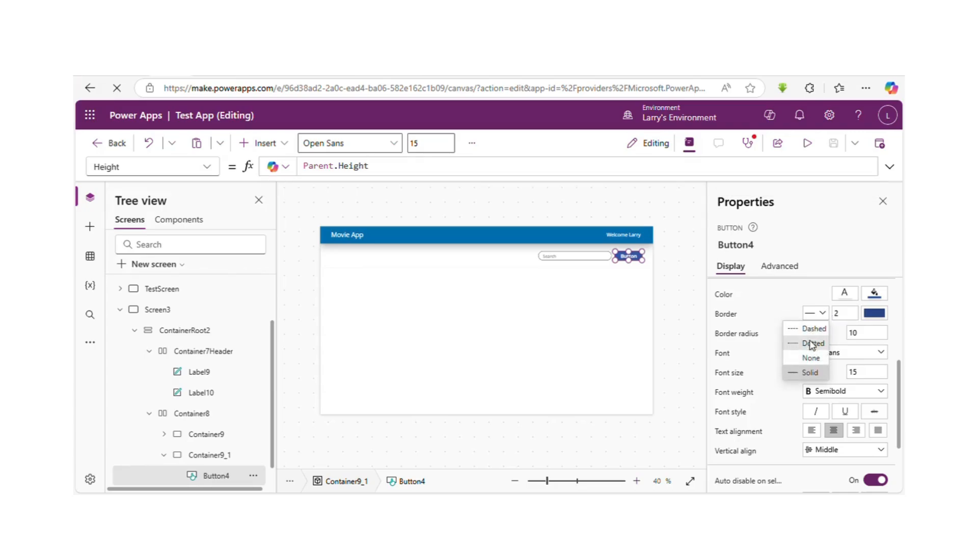
left_click(846, 314)
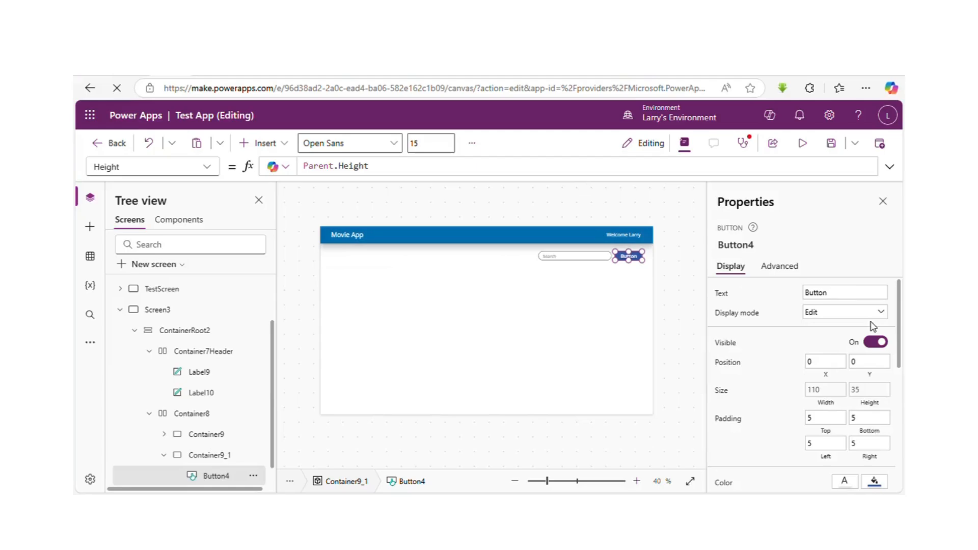
Clear the button's display text so that its text value is empty.
left_click(852, 292)
key("BackSpace")
key("BackSpace")
key("BackSpace")
key("BackSpace")
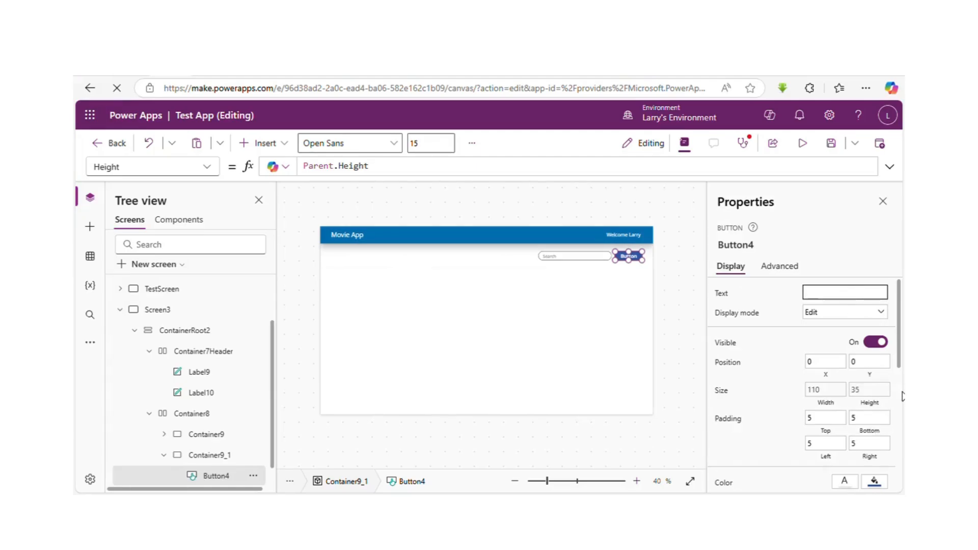
Make the button's fill color transparent.
scroll(901, 399, "down", 4)
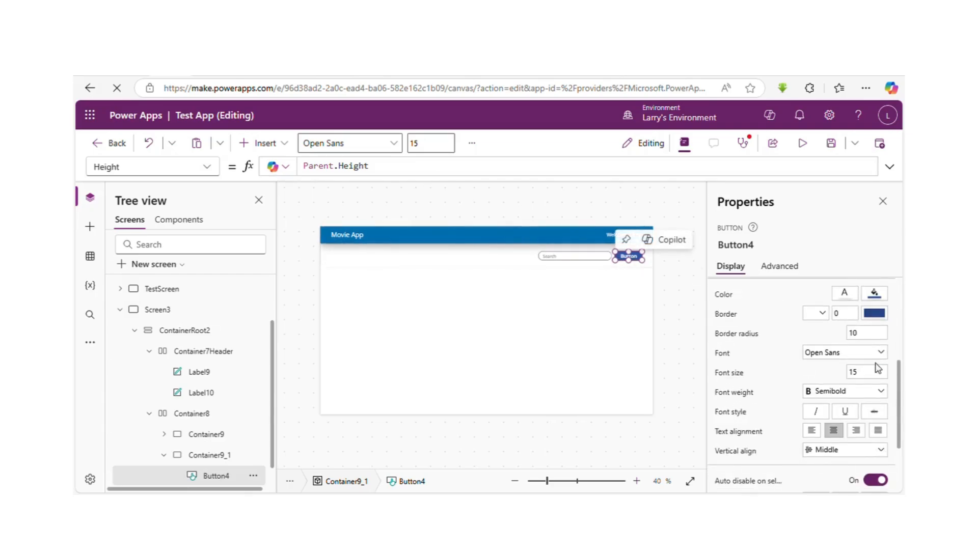
scroll(899, 461, "down", 2)
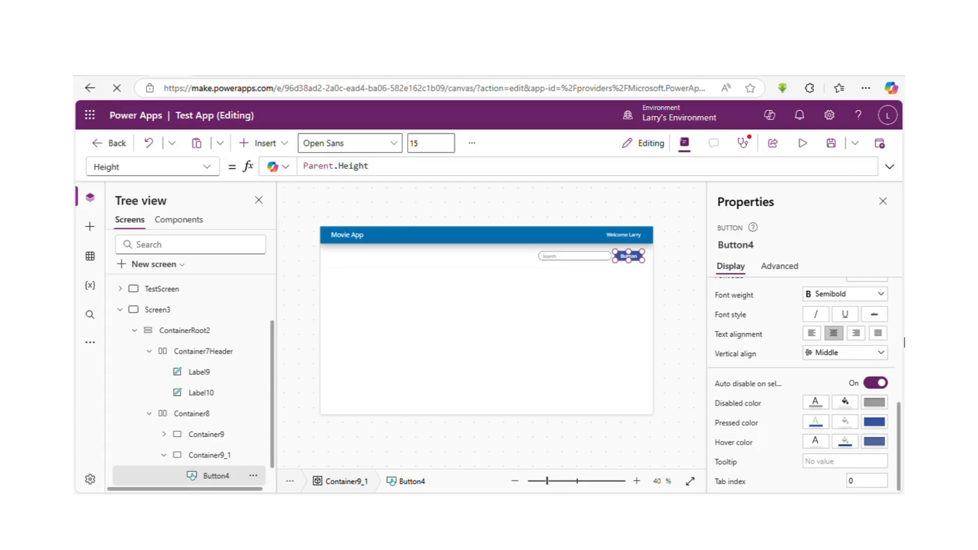
scroll(904, 342, "up", 3)
left_click(874, 386)
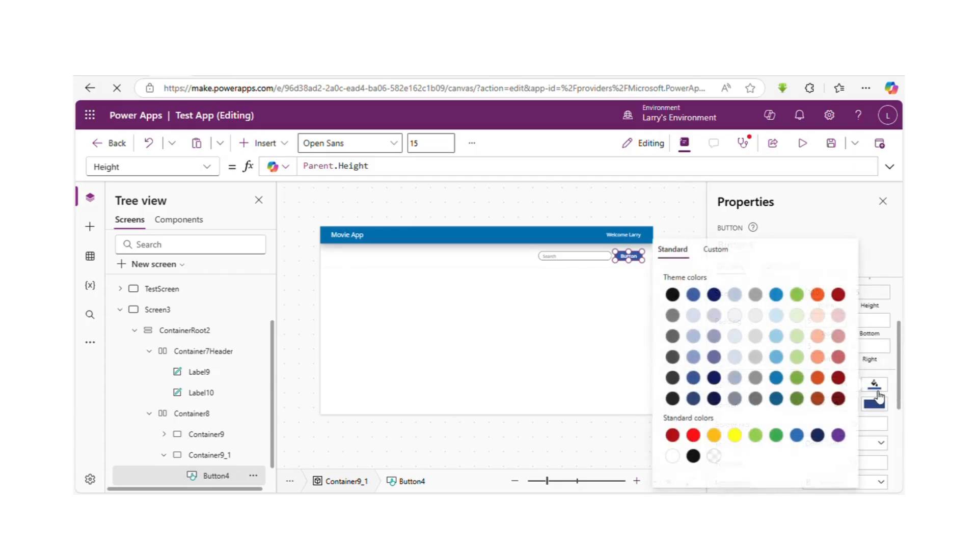
left_click(710, 456)
left_click(710, 456)
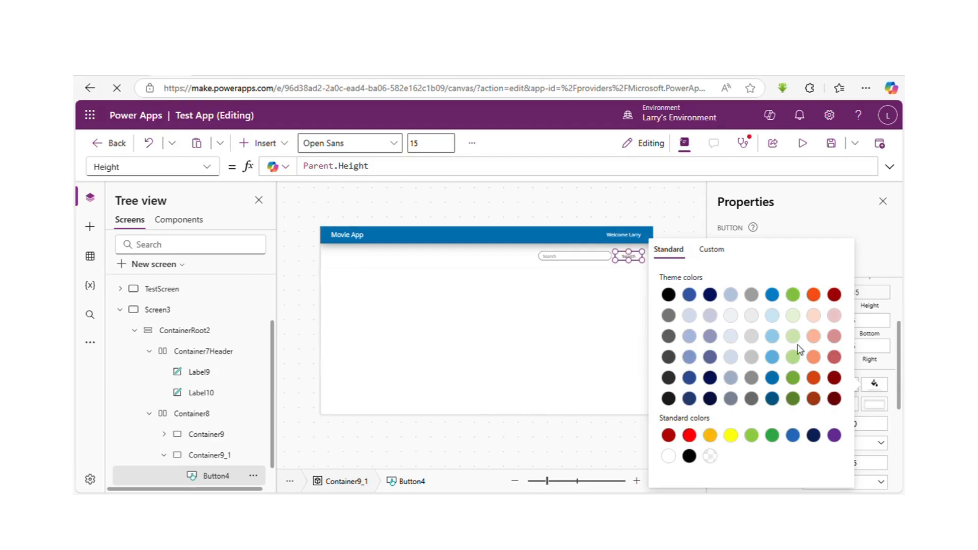
Check the button's HoverFill formula and copy the Fill formula of the blue header container, Container7Header.
scroll(904, 422, "down", 5)
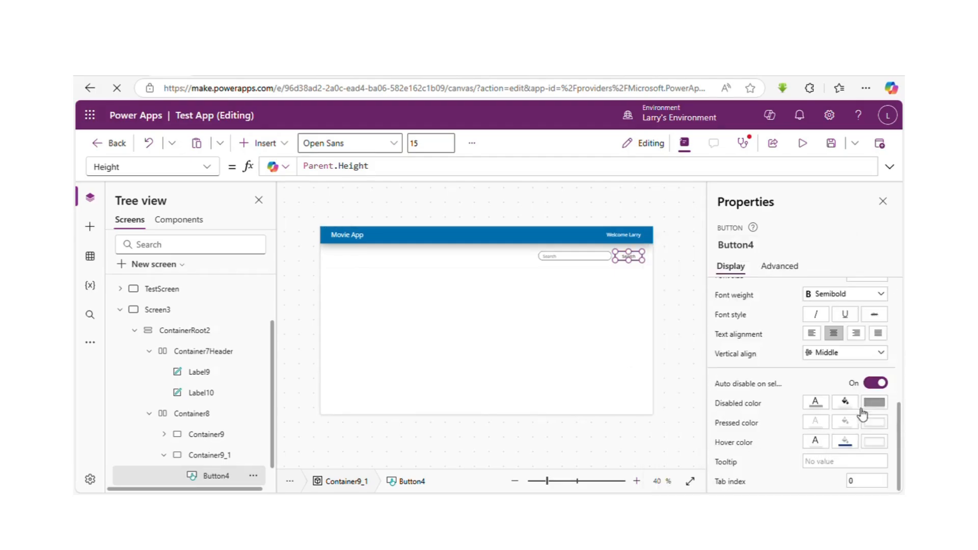
left_click(852, 448)
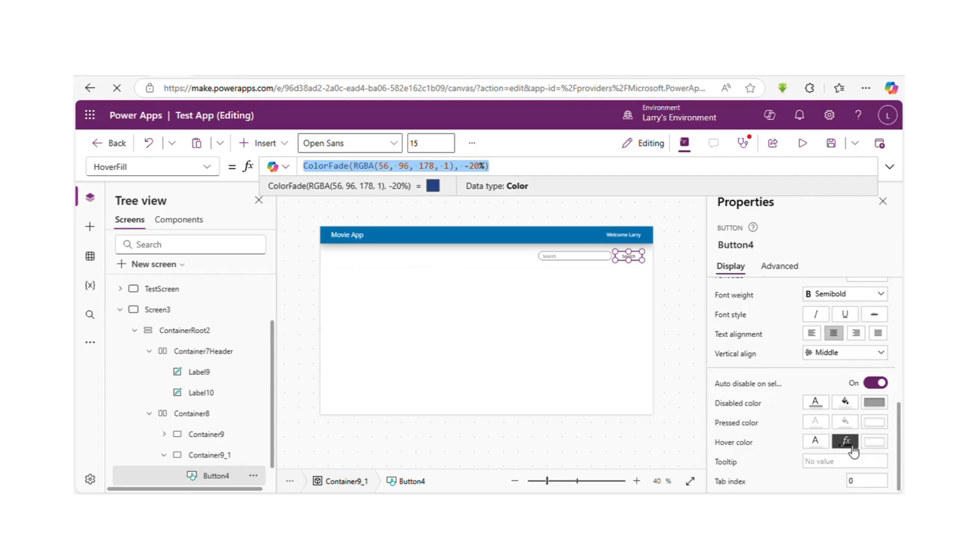
left_click(463, 235)
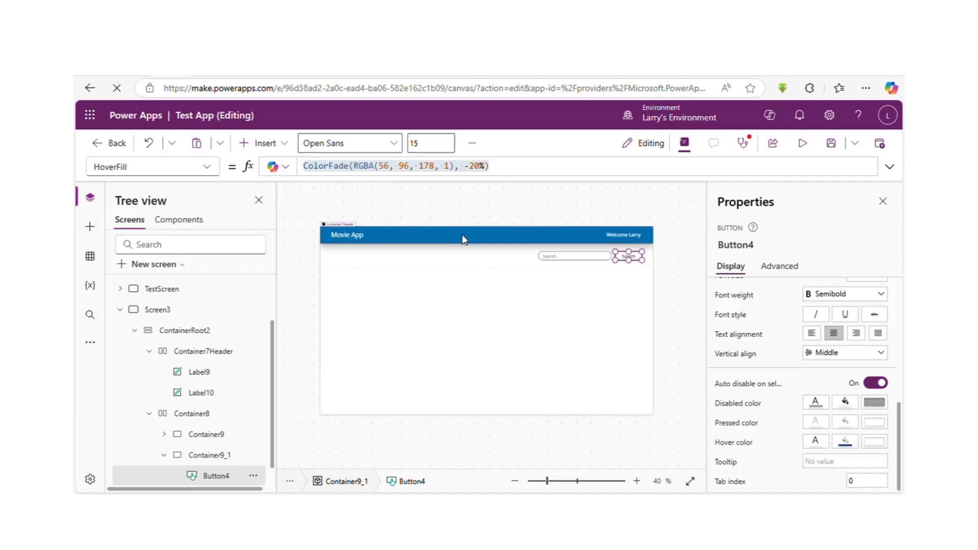
left_click(161, 167)
type("f")
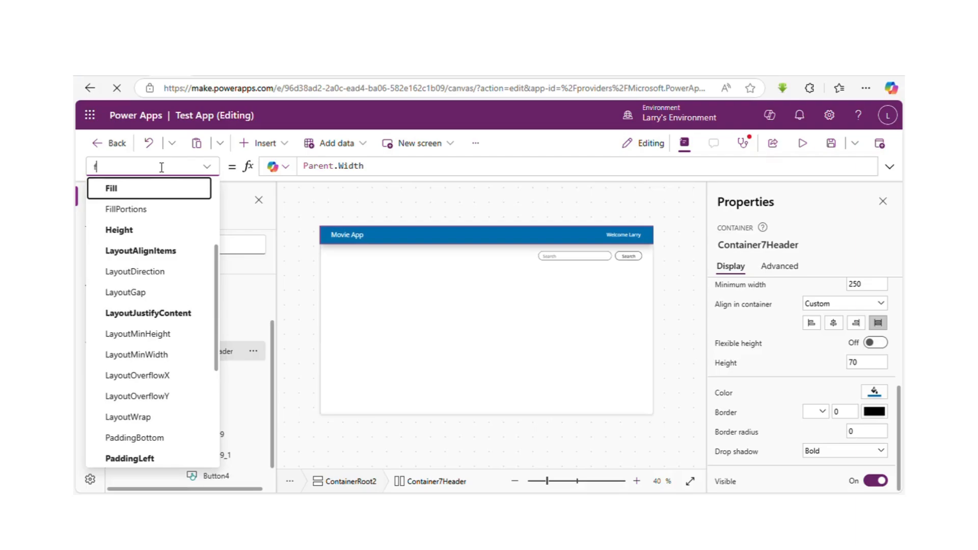
left_click(135, 190)
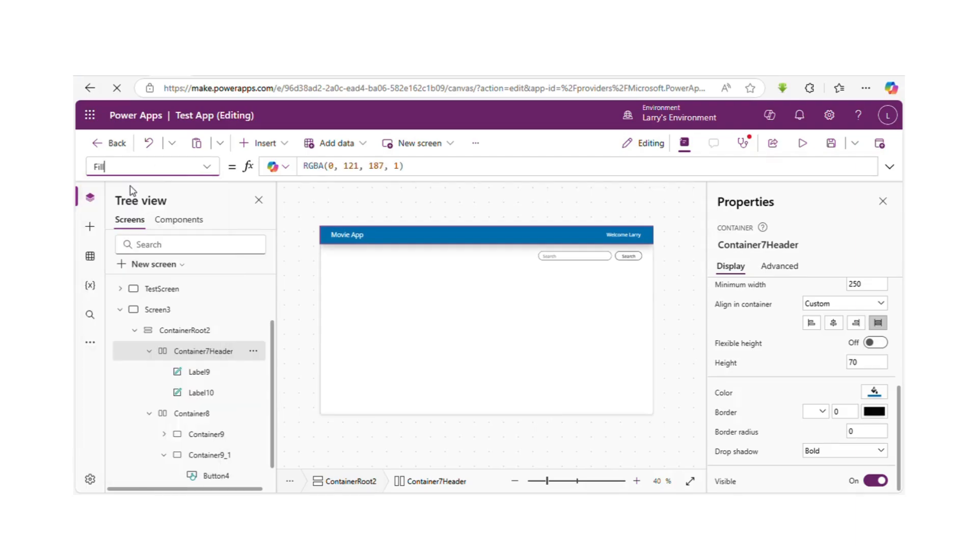
left_click(412, 170)
key("ctrl+a")
key("ctrl+c")
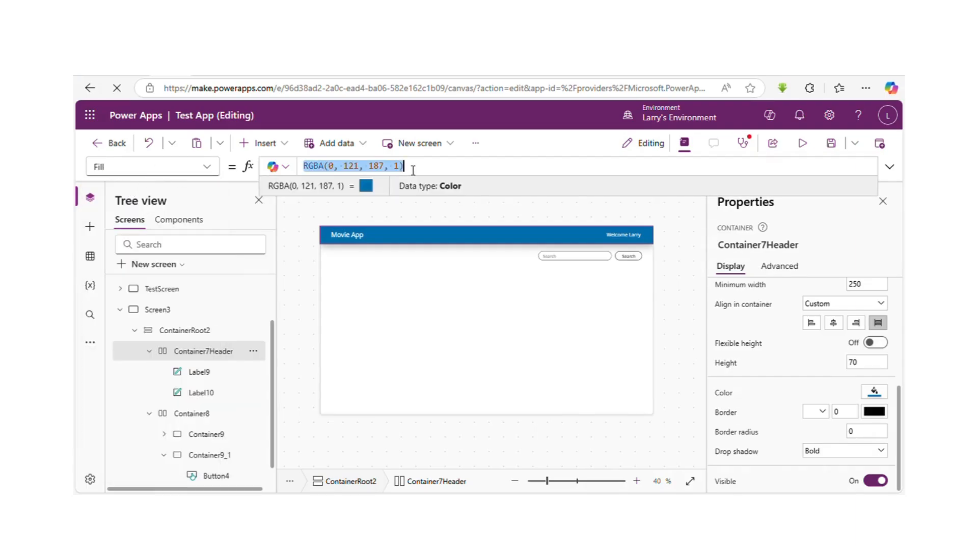
Set the Fill of Container9_1 to the copied header color, RGBA(0, 121, 187, 1).
left_click(625, 257)
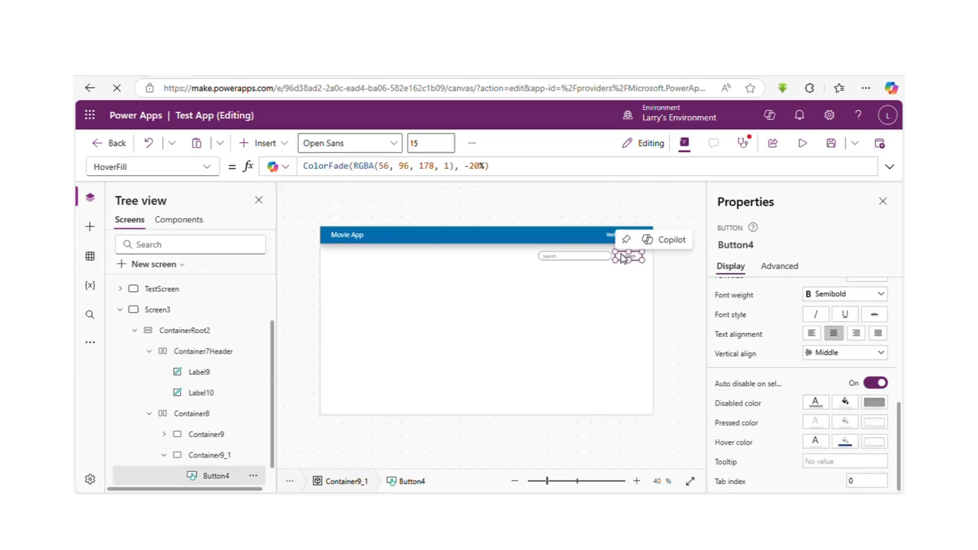
left_click(224, 459)
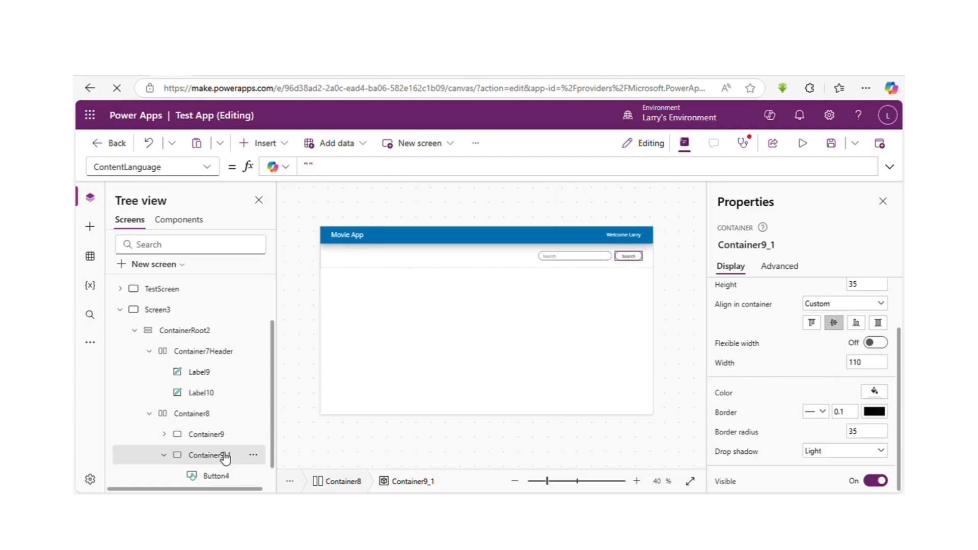
left_click(165, 173)
type("f")
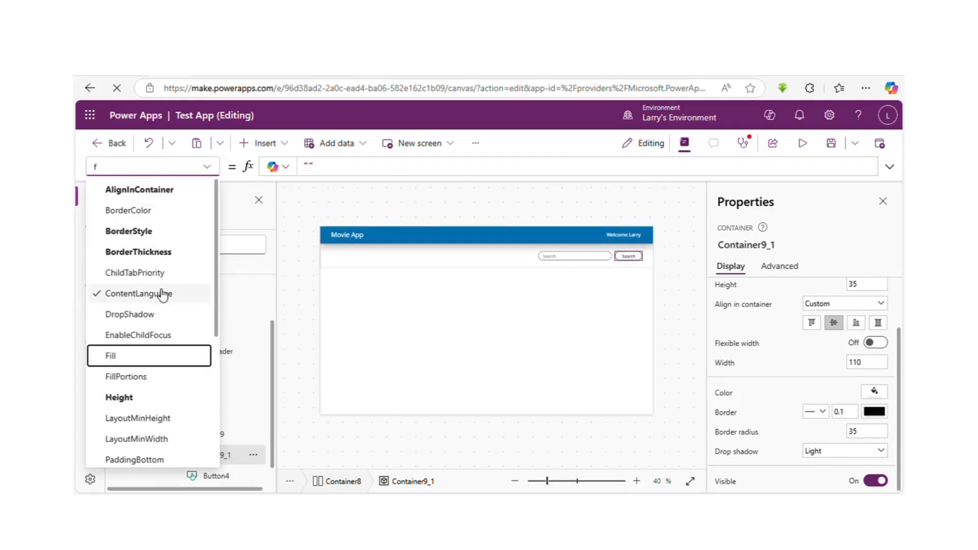
left_click(140, 357)
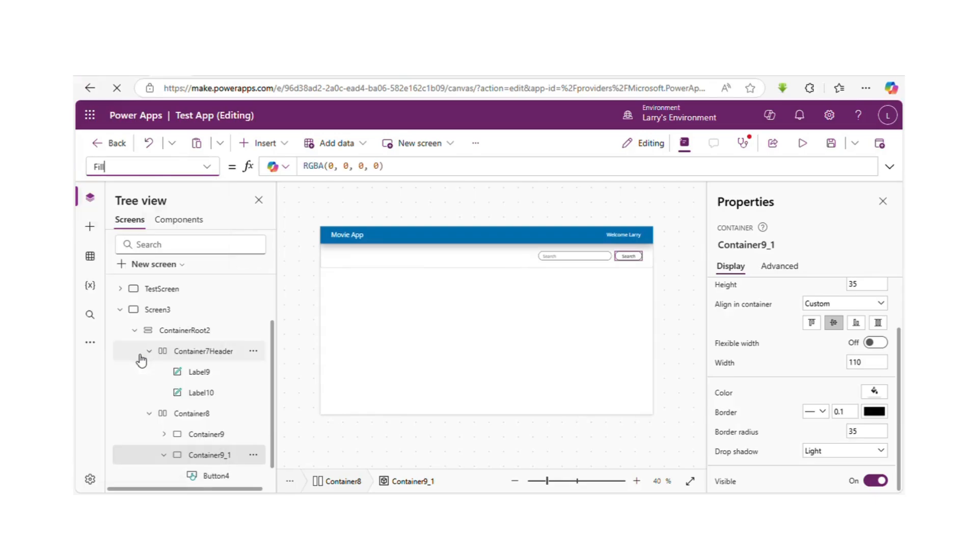
triple_click(411, 176)
key("ctrl+v")
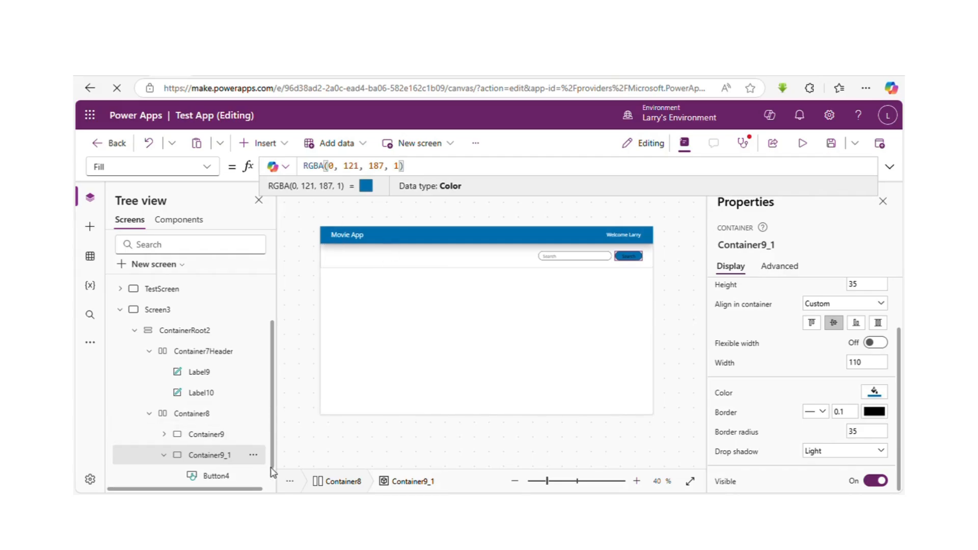
Set the text color of the Search label Label11 to white and deselect it.
scroll(273, 479, "down", 1)
left_click(234, 476)
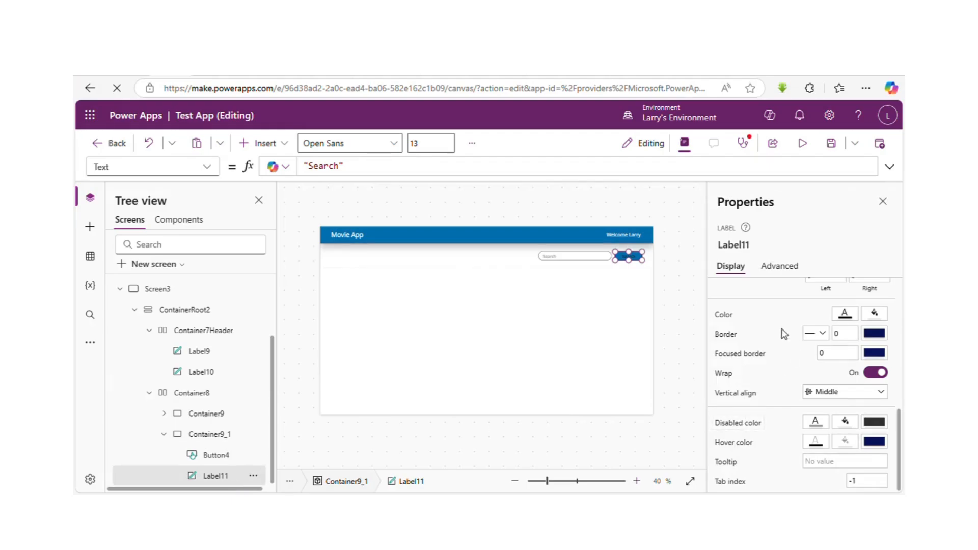
left_click(845, 313)
left_click(640, 407)
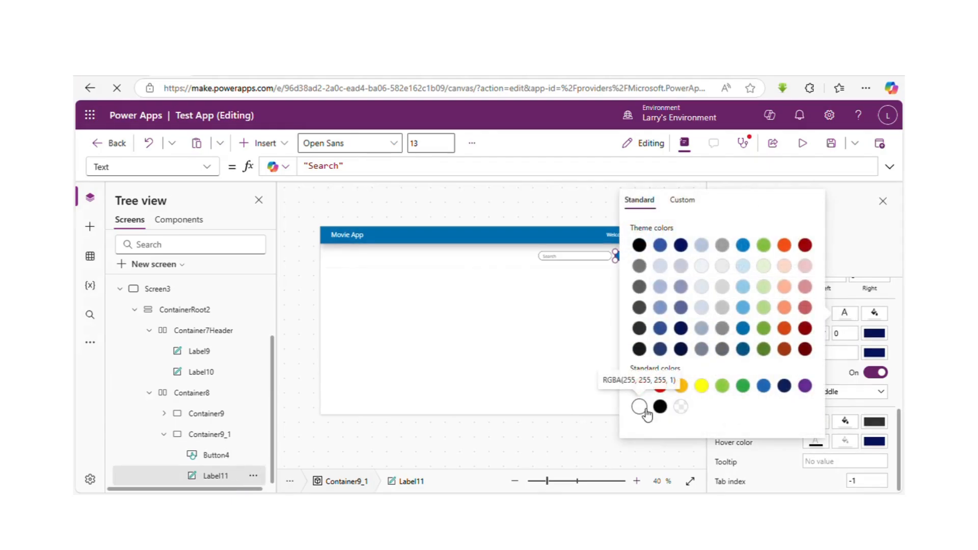
left_click(524, 208)
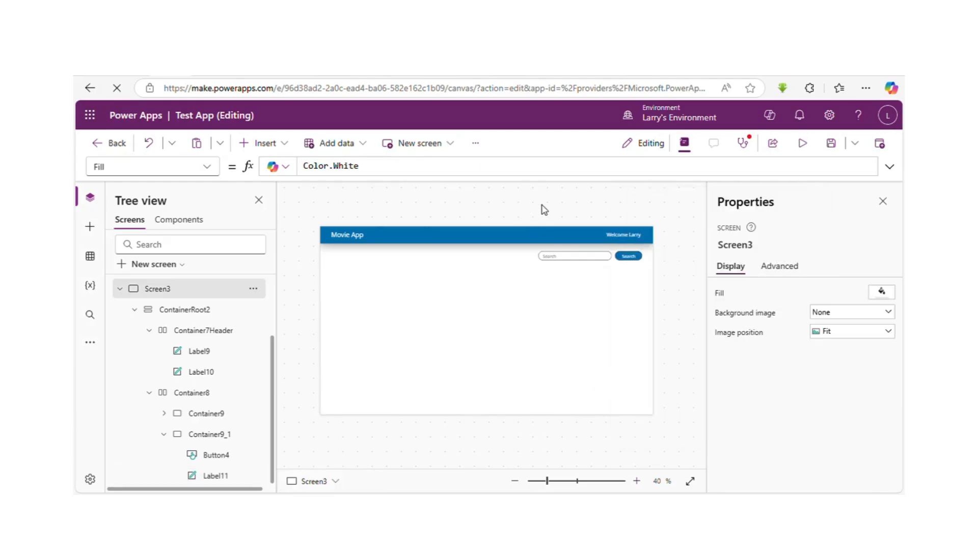
Set the HoverFill of Button4 in the Search container to the header blue at half opacity, RGBA(0, 121, 187, .5).
left_click(630, 258)
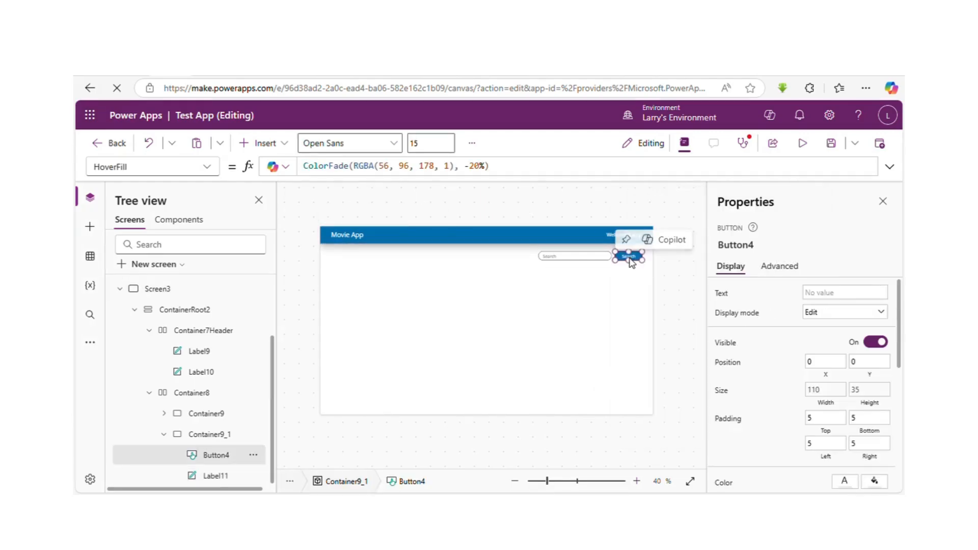
scroll(904, 393, "down", 3)
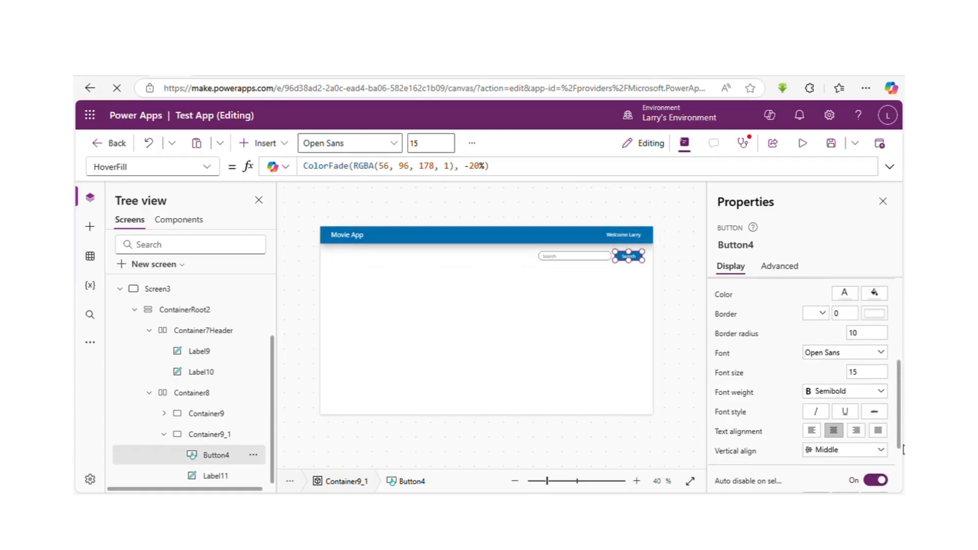
scroll(902, 466, "down", 3)
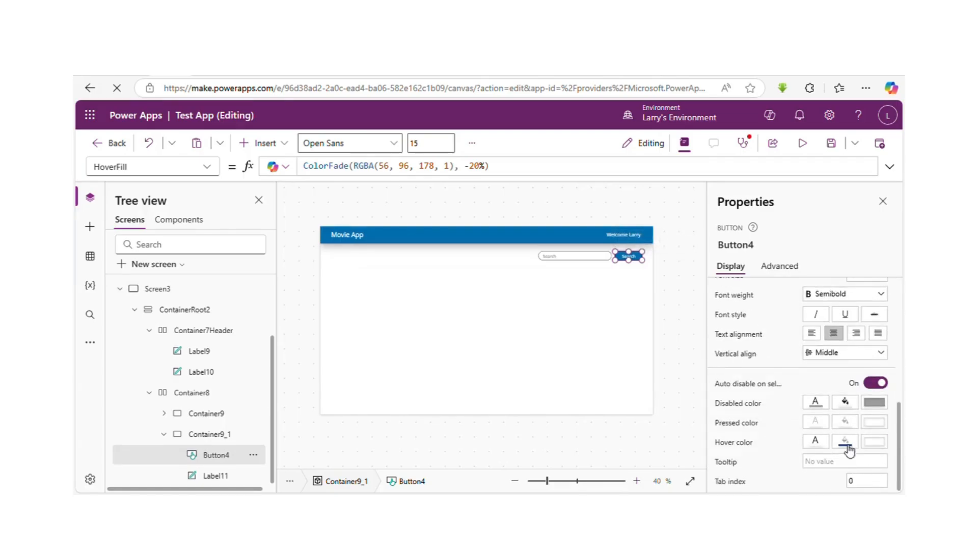
left_click(586, 167)
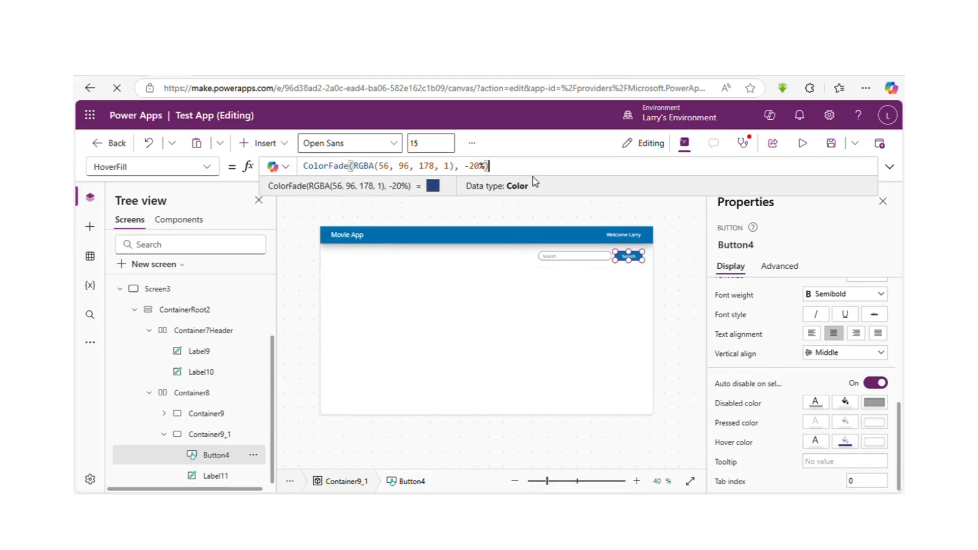
key("ctrl+a")
key("ctrl+v")
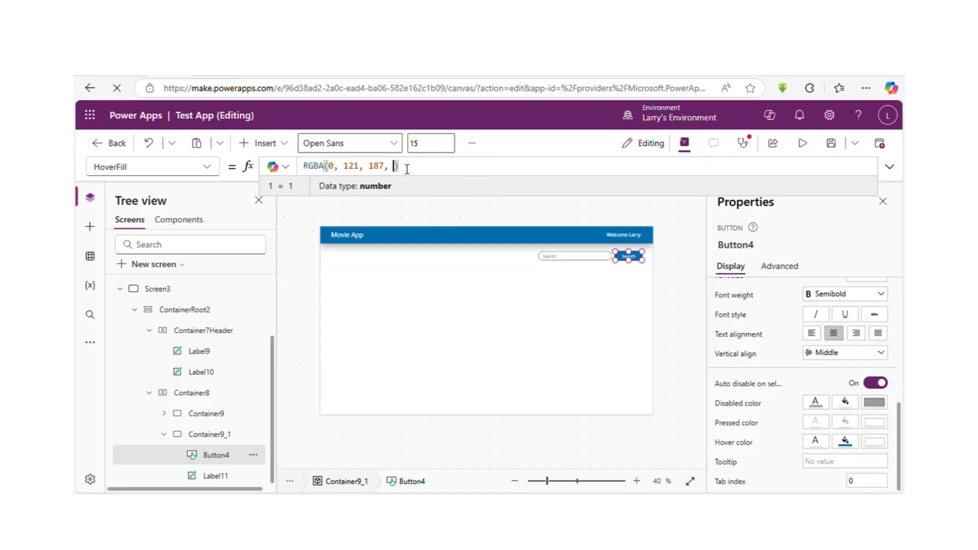
type(".5")
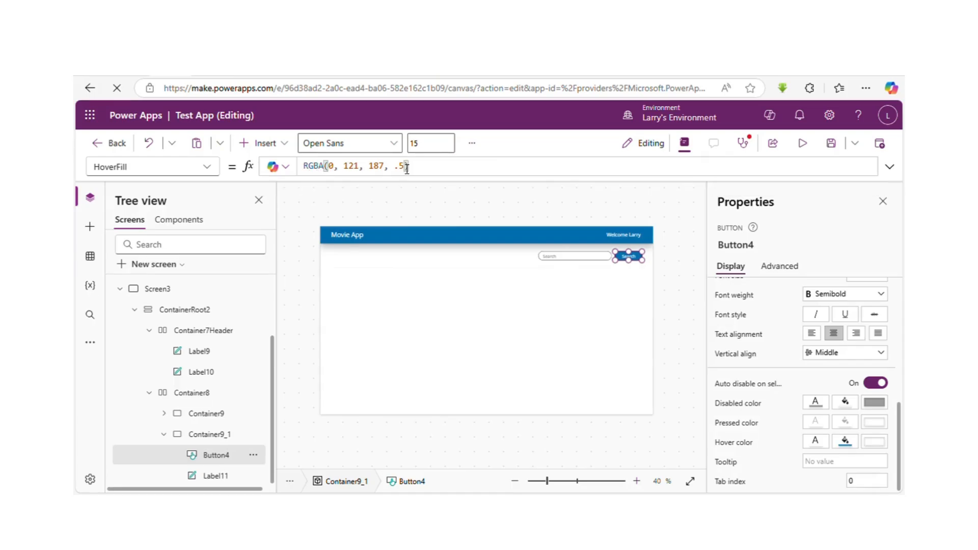
left_click(822, 401)
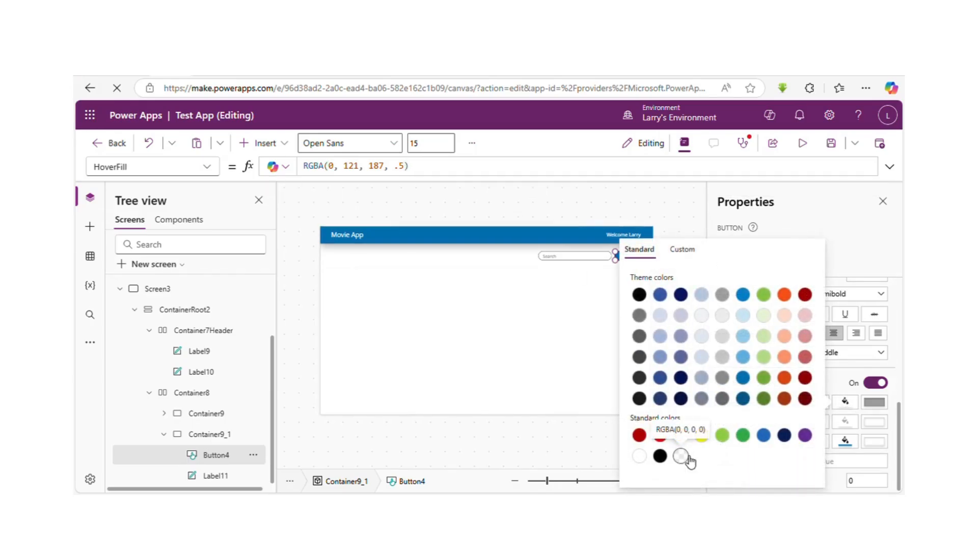
Preview the app, enter "monday" in the search box, test the Search button, and return to editing.
left_click(802, 144)
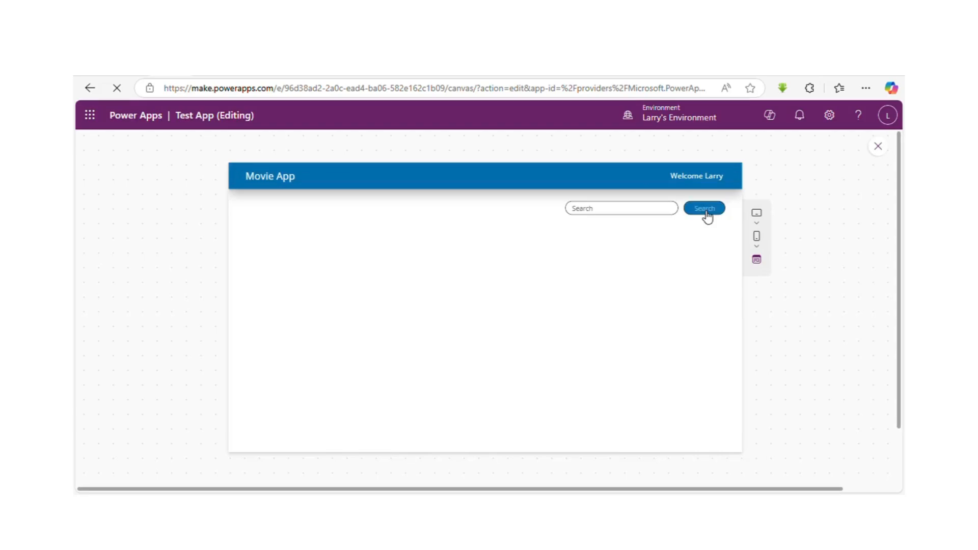
left_click(656, 216)
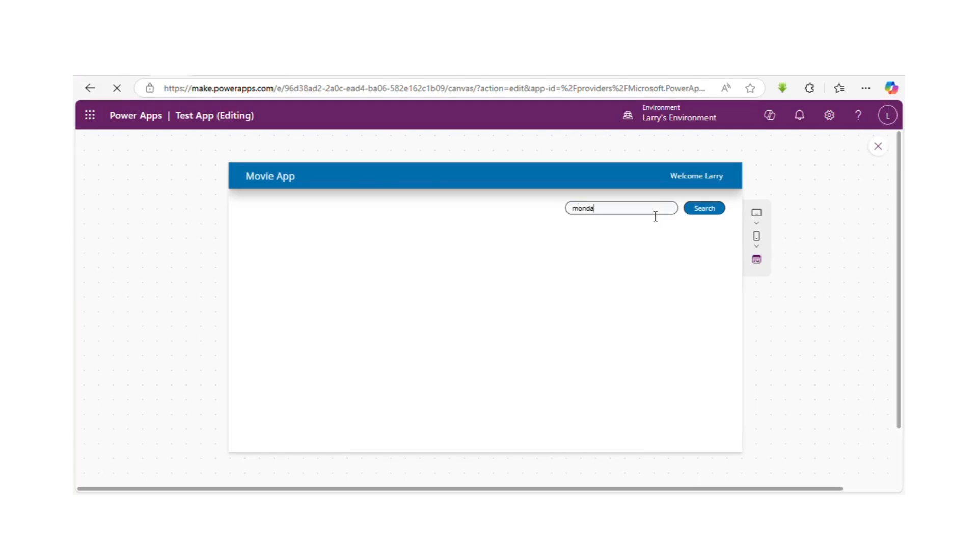
left_click(704, 211)
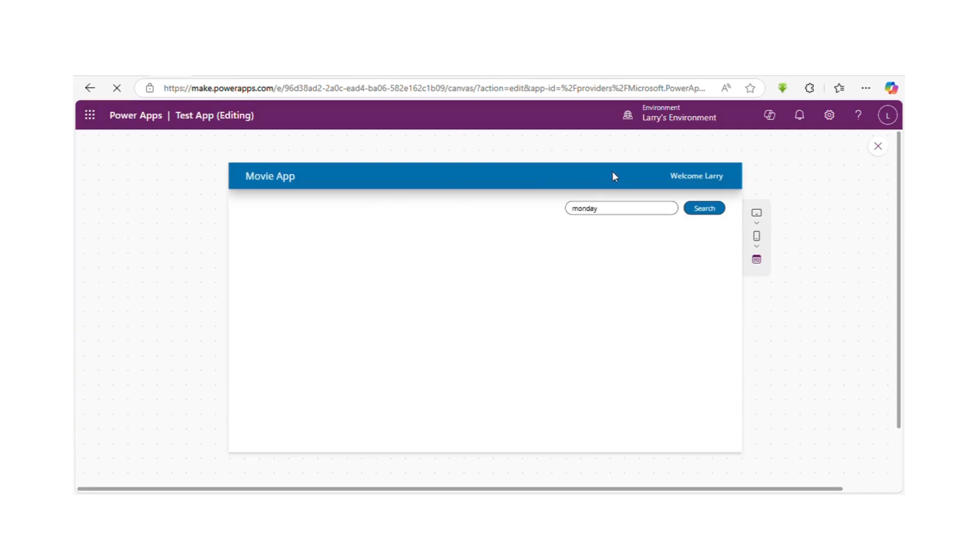
left_click(878, 148)
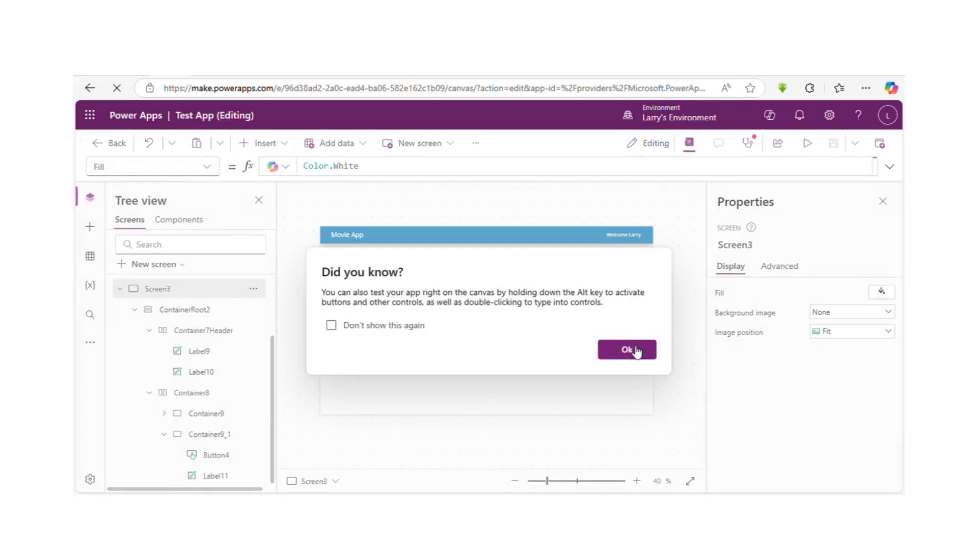
left_click(637, 352)
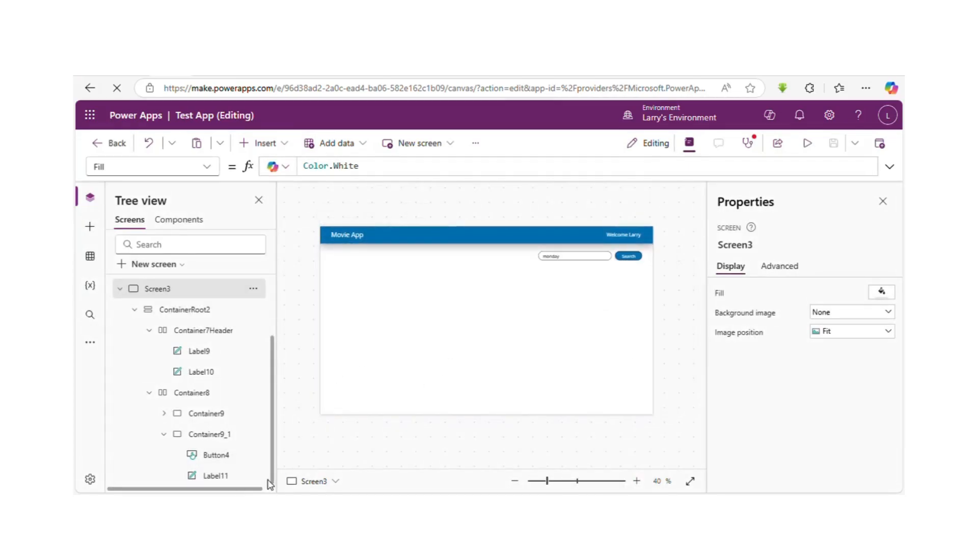
Set the border style of Container9_1, the Search button's container, to None.
left_click(211, 439)
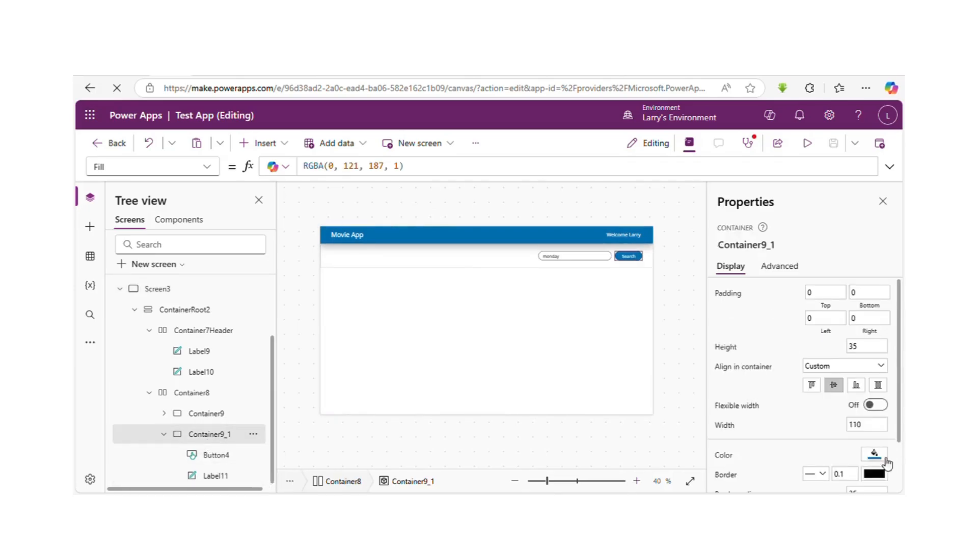
left_click(823, 475)
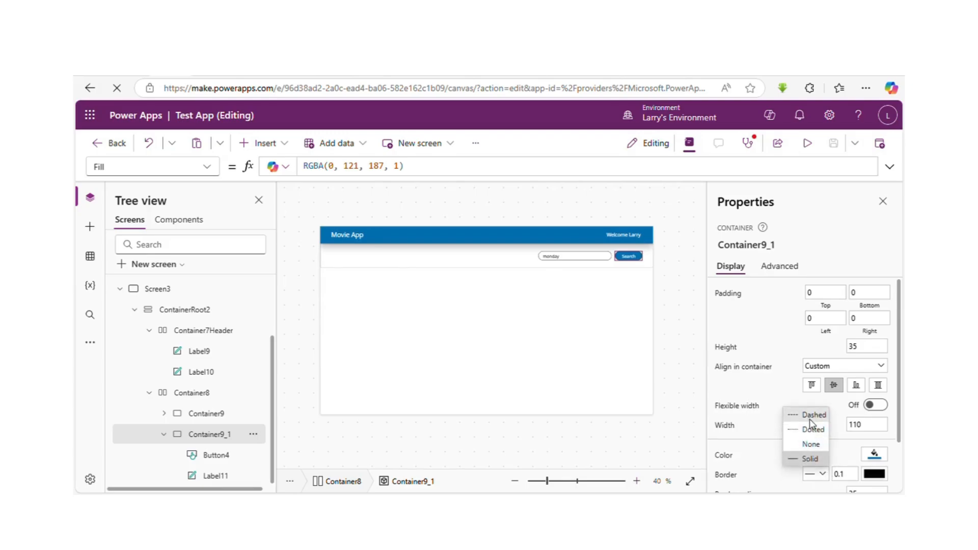
left_click(810, 442)
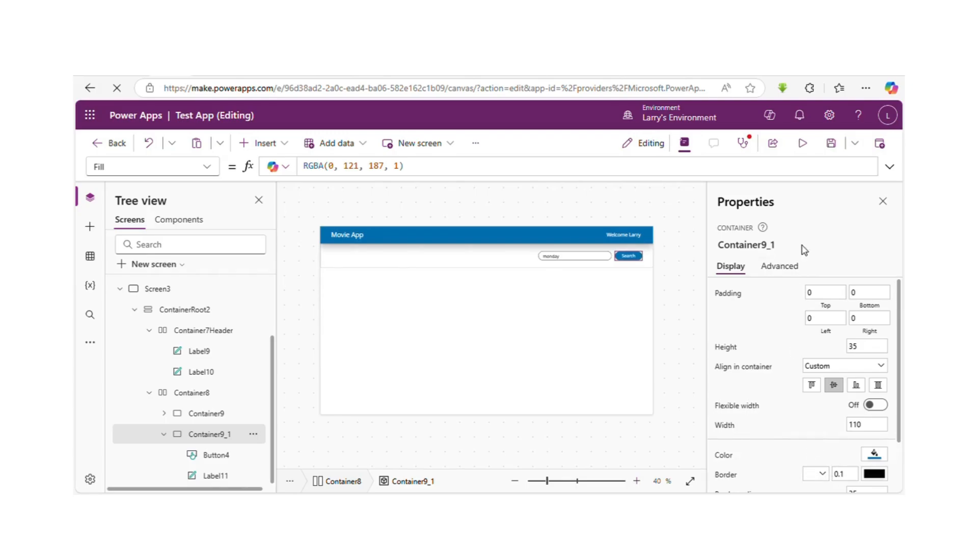
Preview the app again to test the Search button repeatedly with the borderless container, and return to editing.
left_click(802, 149)
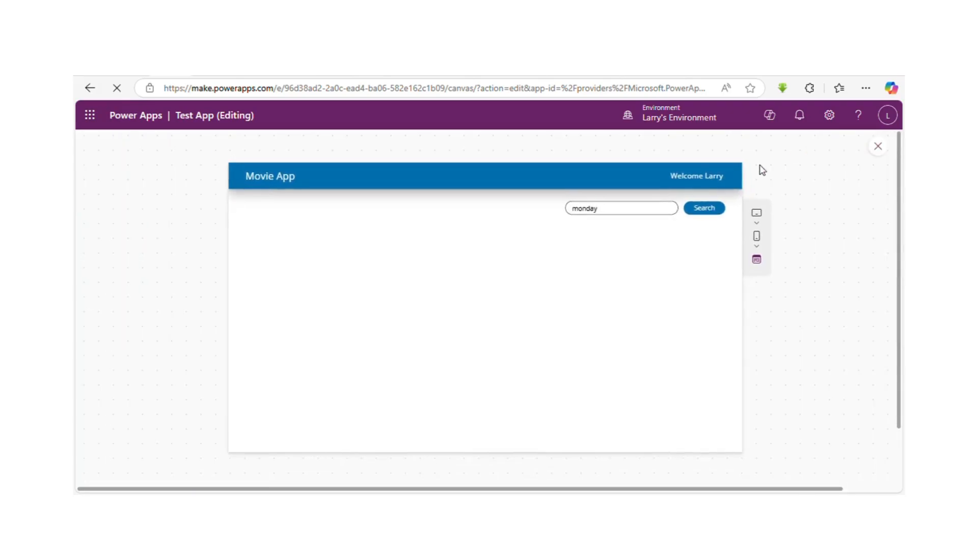
left_click(707, 212)
left_click(707, 211)
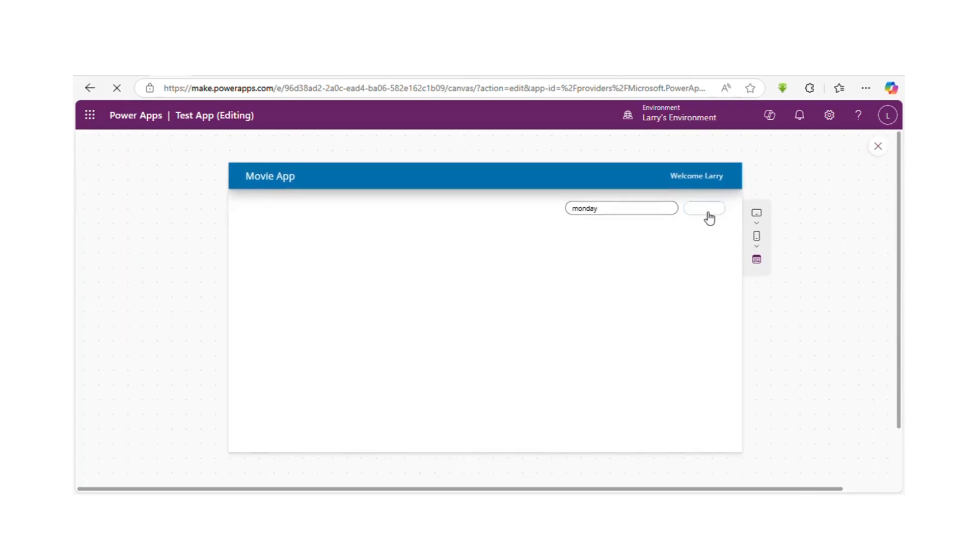
left_click(708, 212)
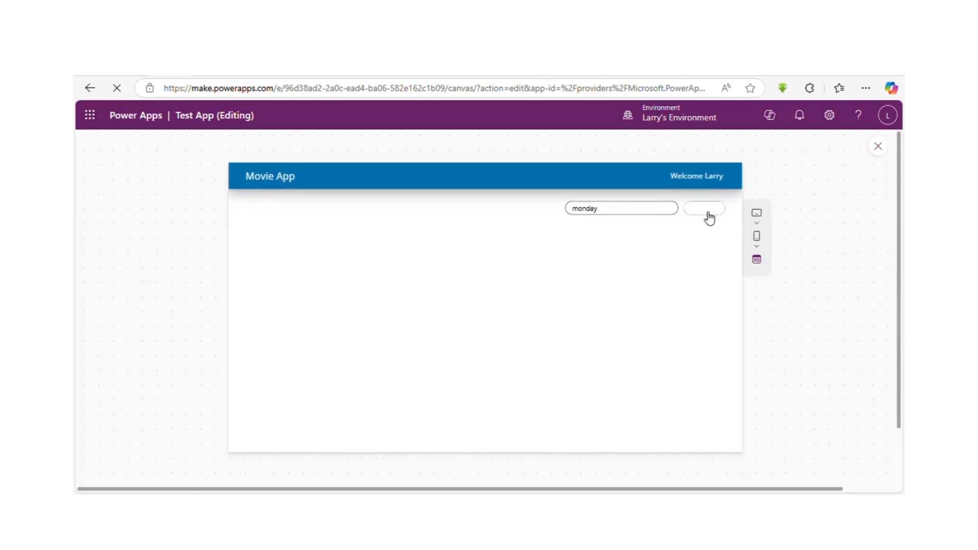
left_click(878, 149)
left_click(631, 350)
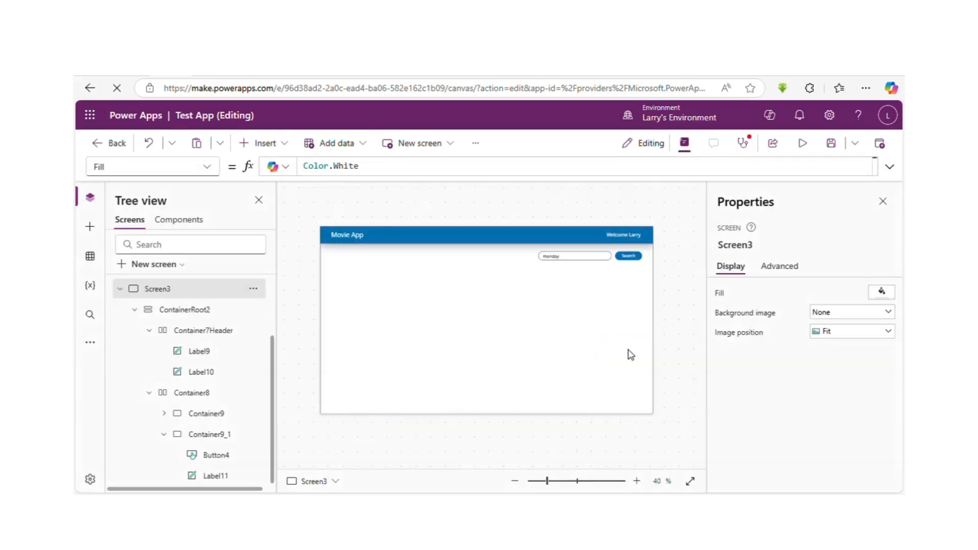
Examine Button4's display properties, including its size, padding, border radius, and disabled, pressed and hover colors.
left_click(220, 456)
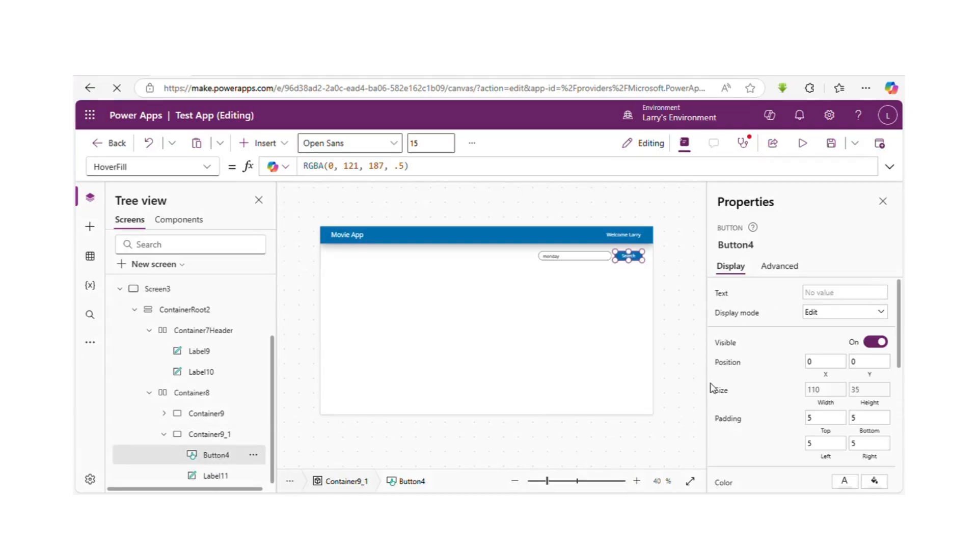
scroll(905, 390, "down", 4)
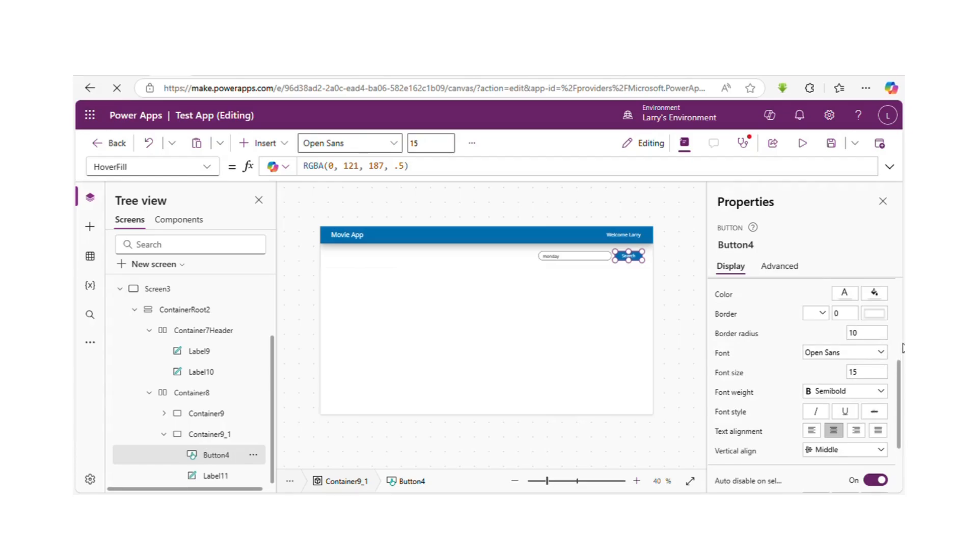
scroll(901, 347, "up", 4)
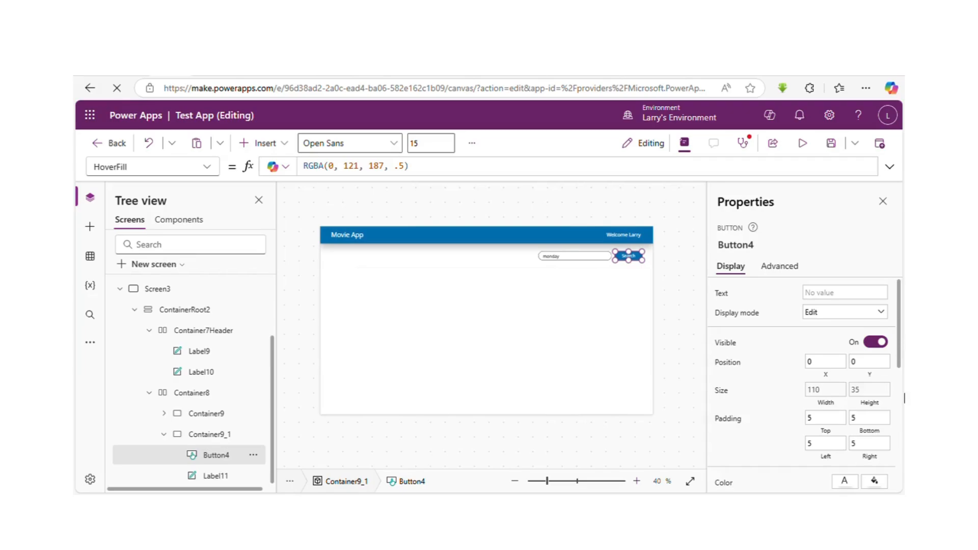
scroll(904, 397, "down", 4)
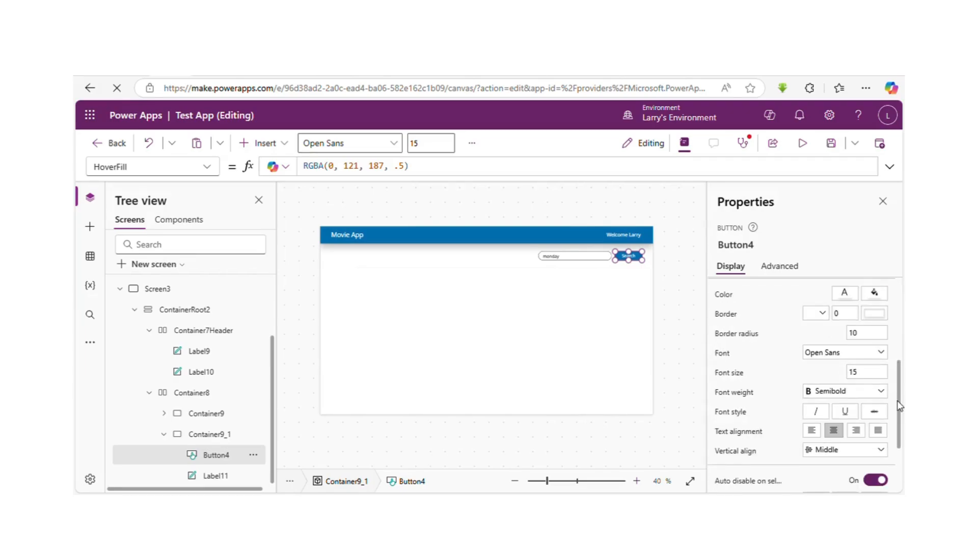
left_click(869, 338)
scroll(903, 342, "up", 3)
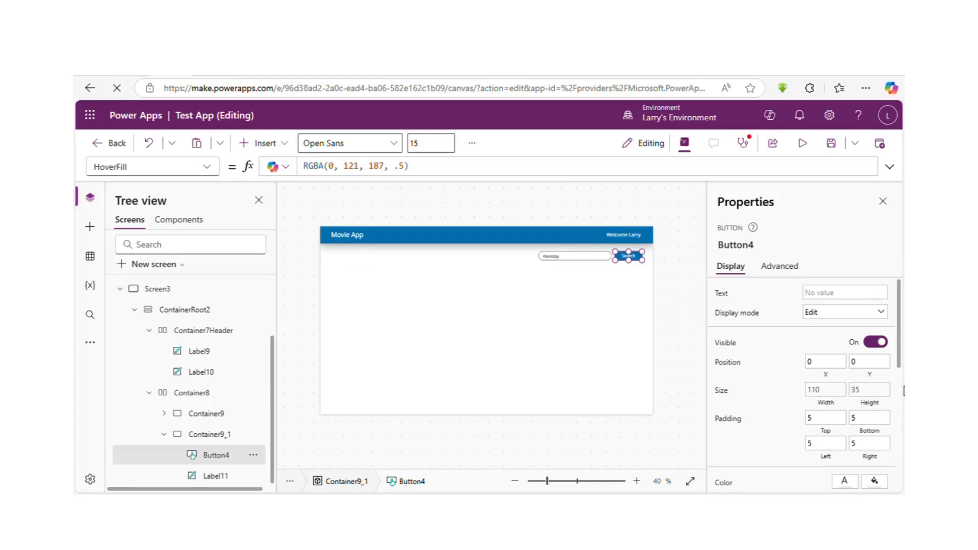
scroll(903, 391, "down", 3)
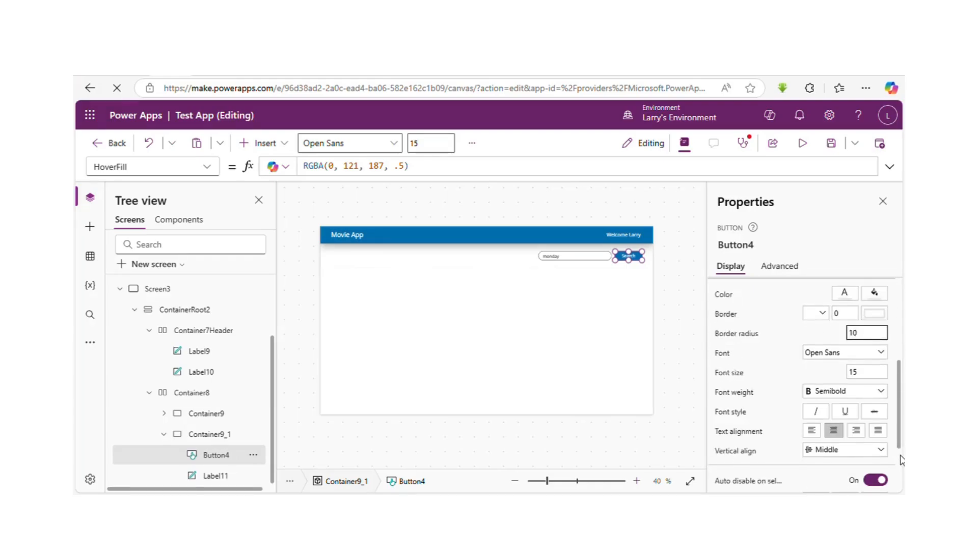
scroll(901, 460, "down", 3)
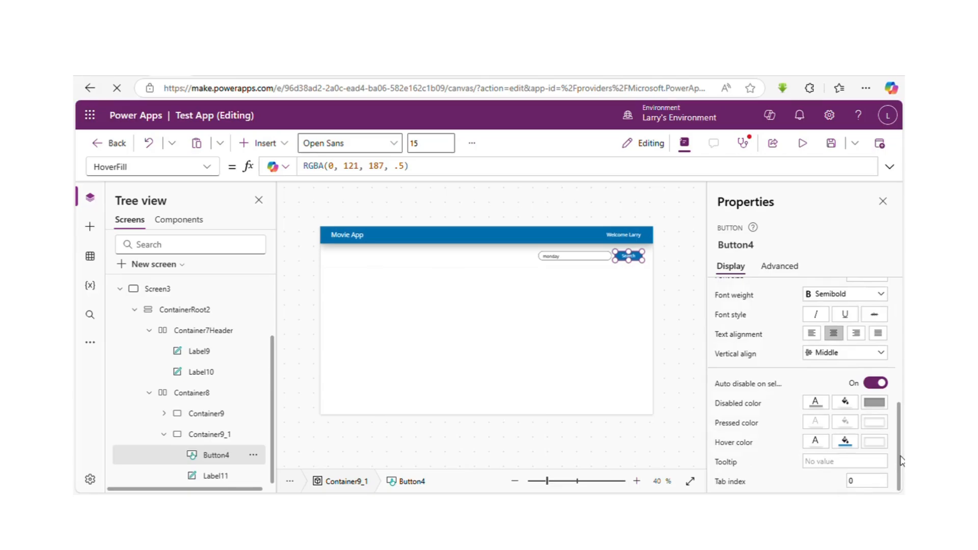
scroll(896, 386, "up", 3)
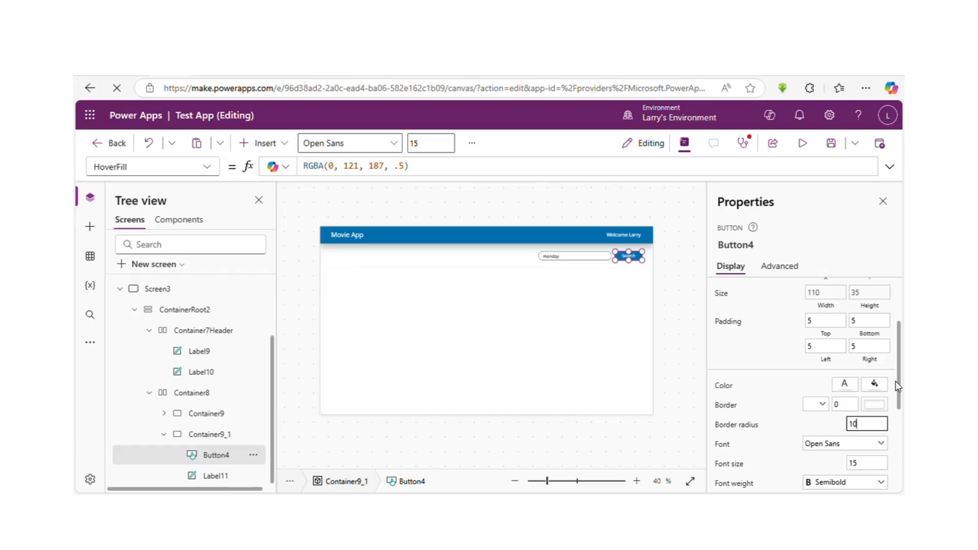
scroll(900, 314, "up", 3)
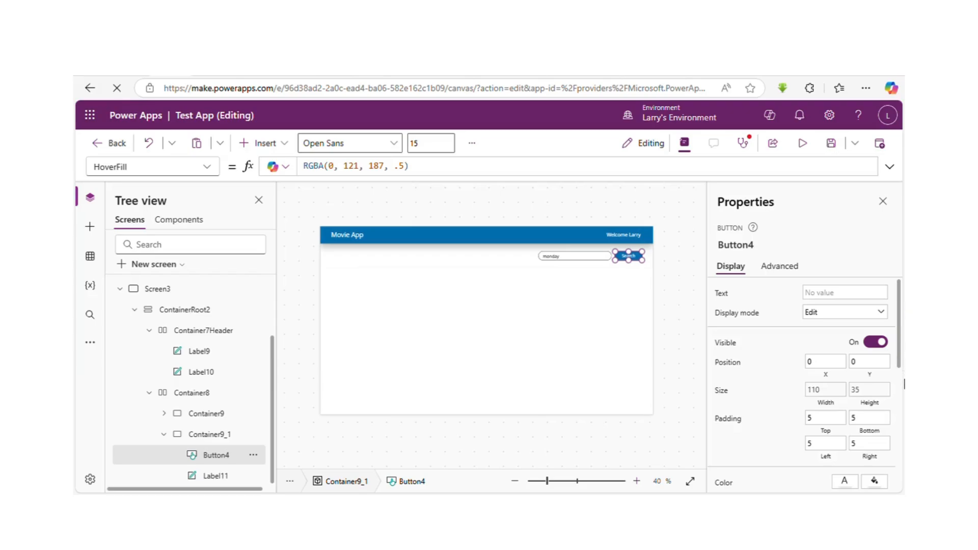
Preview the app and activate the Search button several times to examine its hover and pressed appearance.
left_click(800, 146)
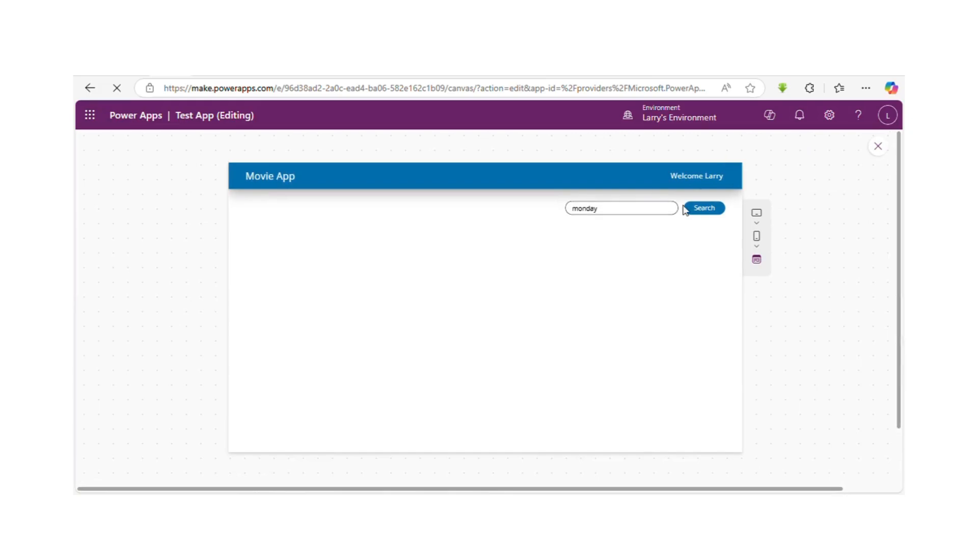
left_click(704, 212)
left_click(703, 210)
left_click(703, 210)
left_click(702, 213)
left_click(701, 214)
left_click(701, 214)
left_click(701, 214)
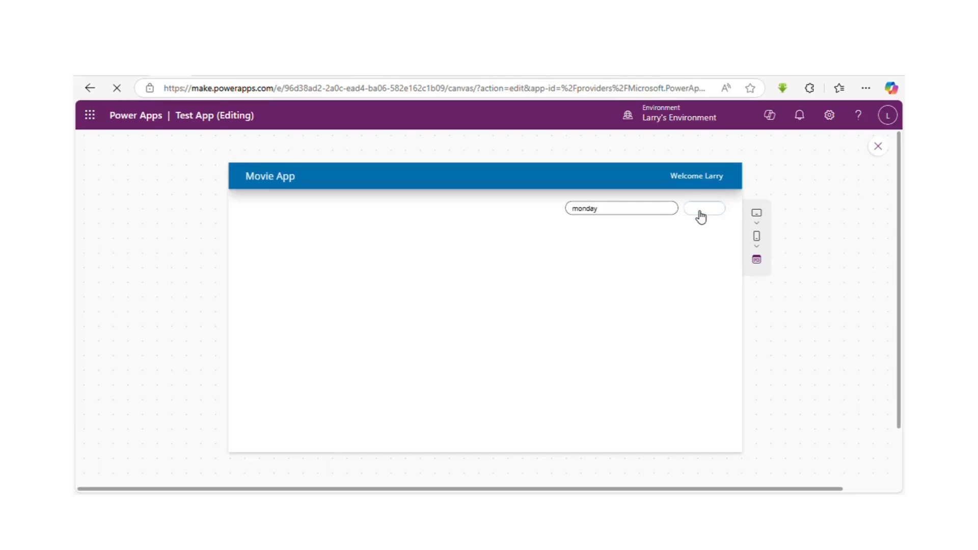